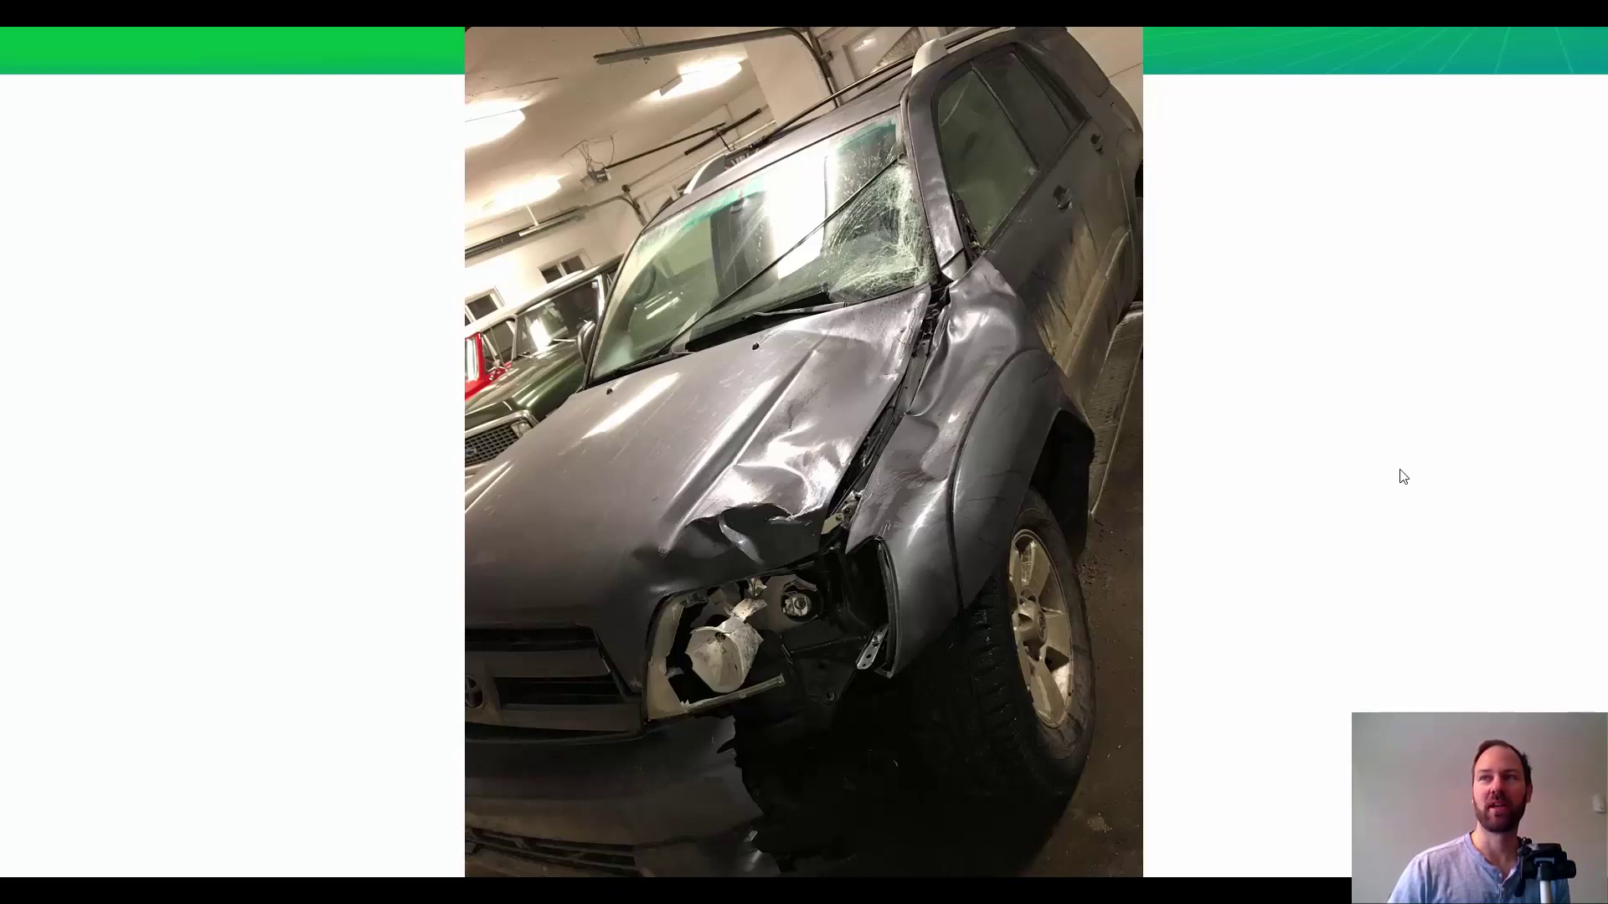
Step: Advance past the last photo slide and leave the slideshow for the bakken GIS well map
key(Right)
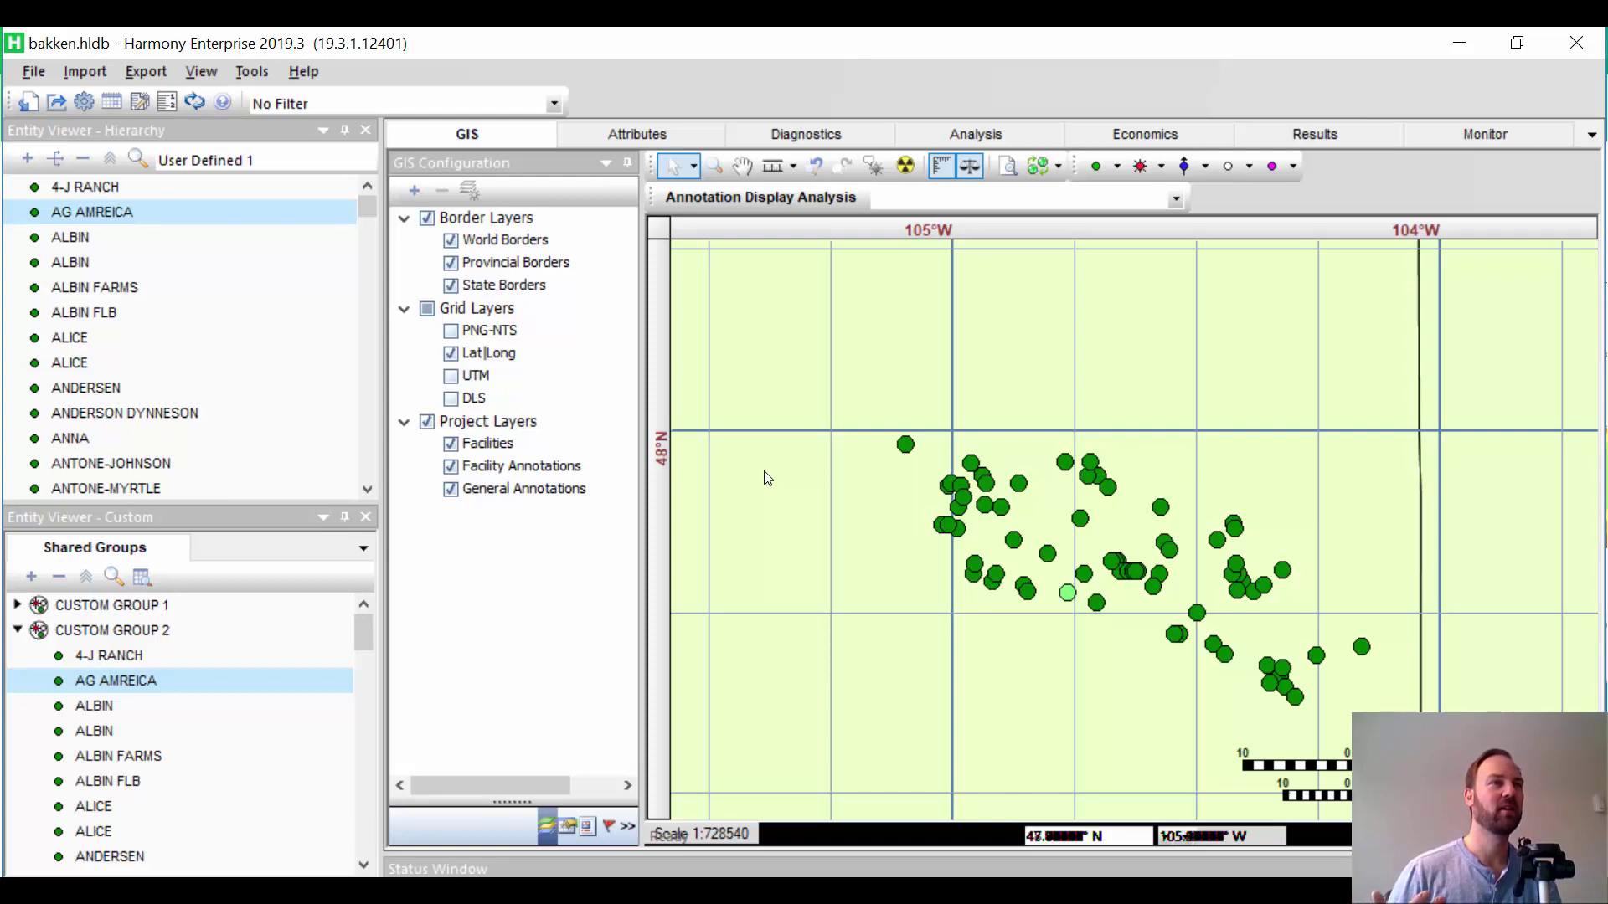
key(alt+Tab)
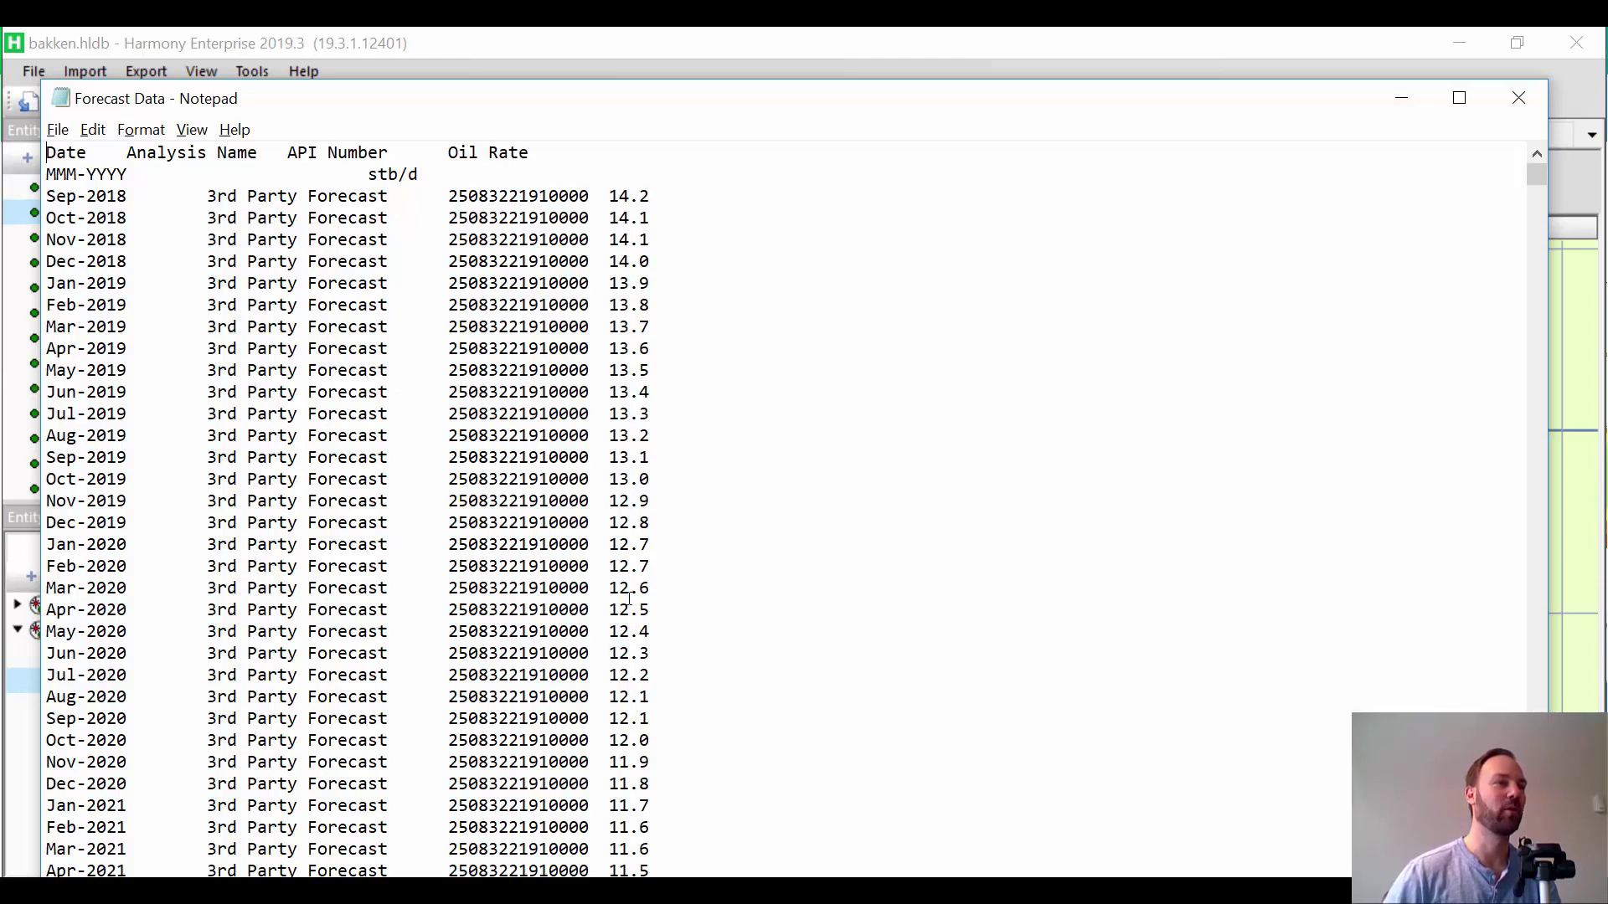
scroll(608, 613, down, 20)
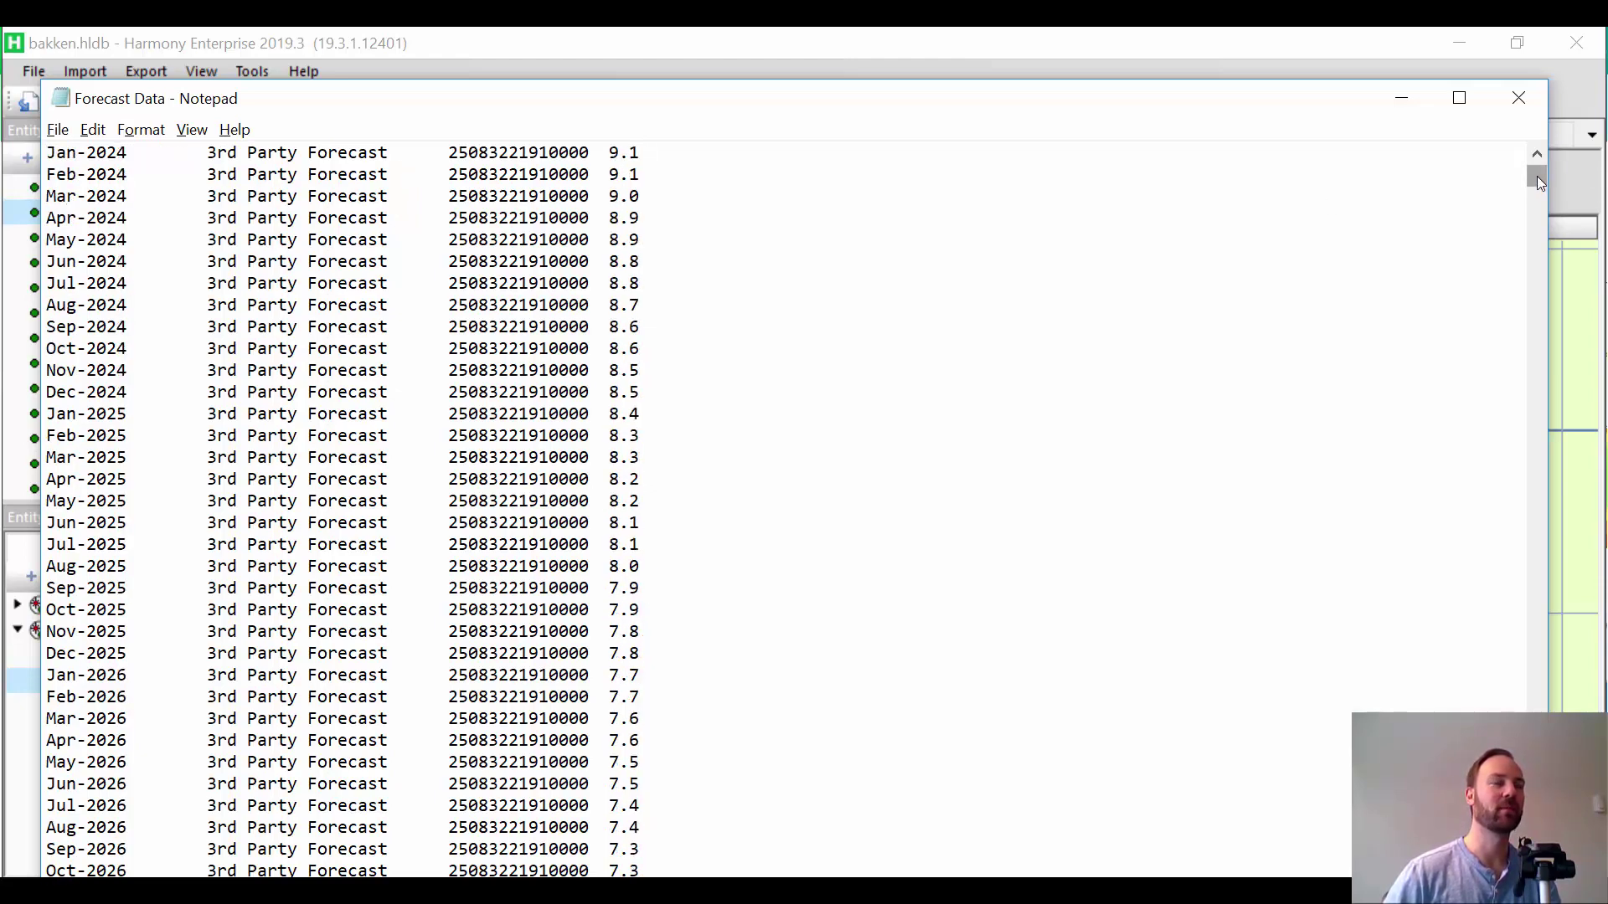
mouse_move(1535, 176)
mouse_down()
mouse_move(1514, 570)
mouse_move(1536, 425)
mouse_move(1536, 172)
mouse_up()
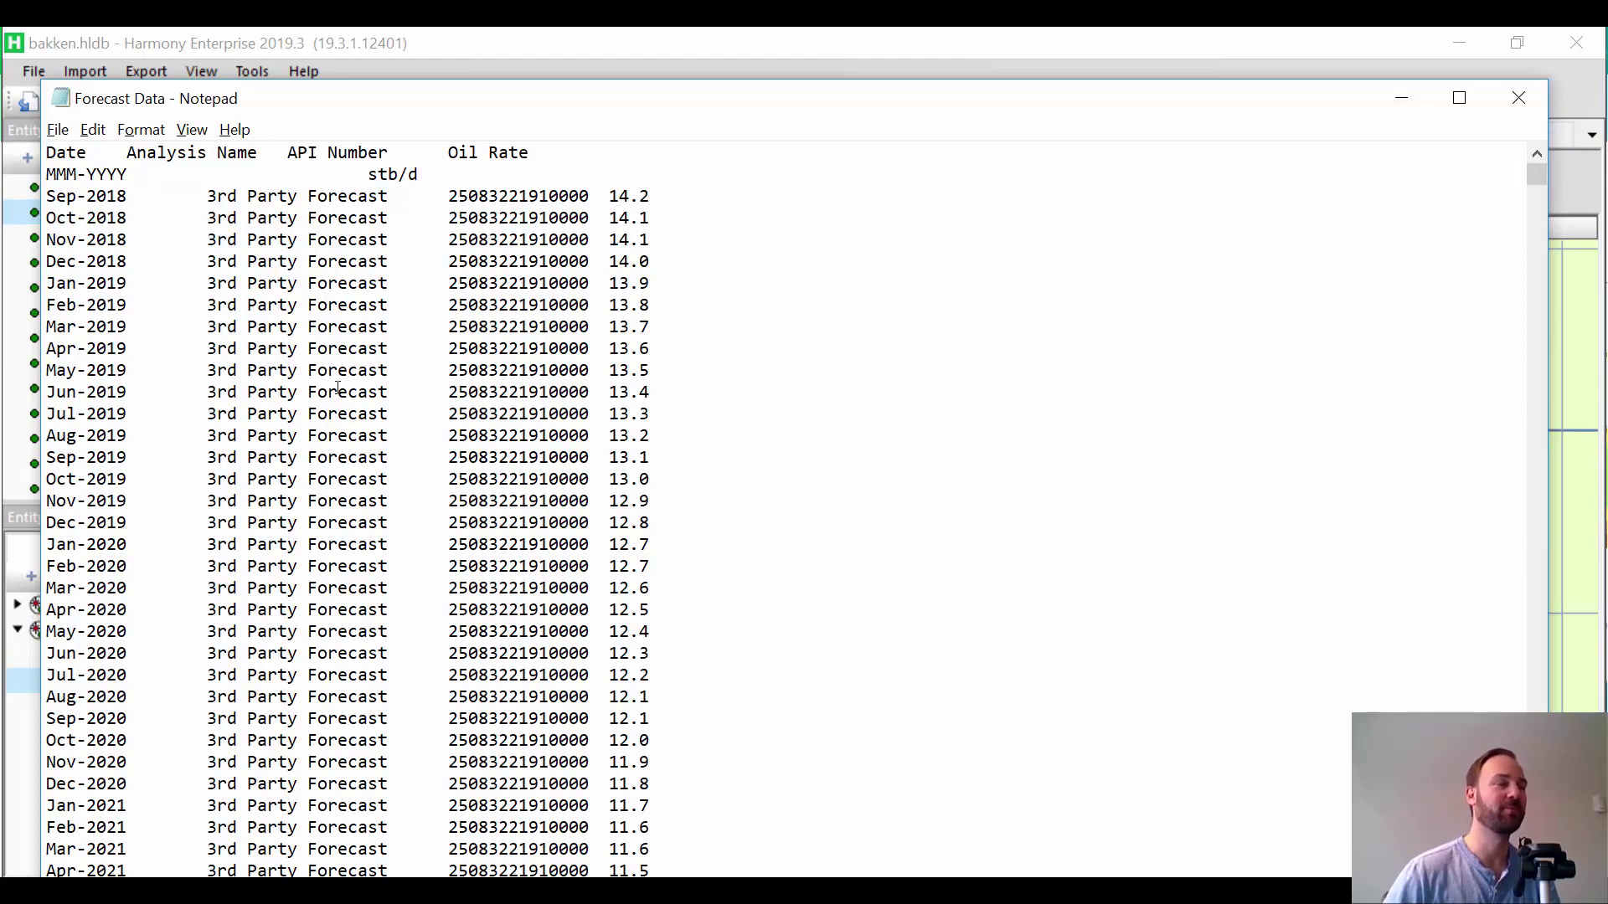
key(alt+F4)
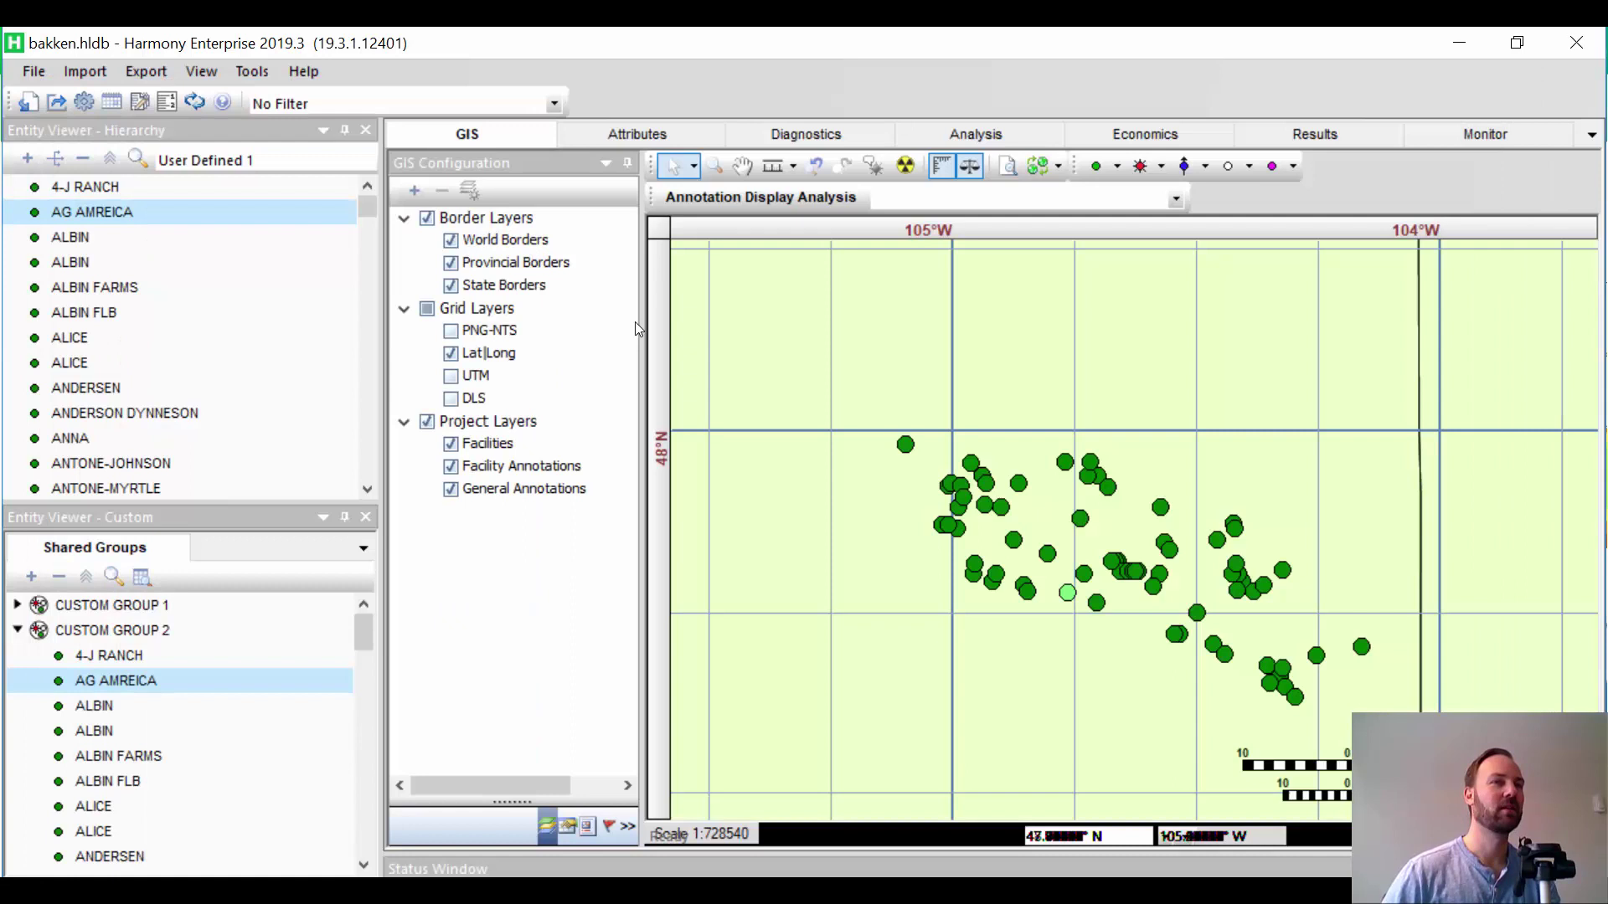
Step: Select the 4-J RANCH well in the Analysis workspace and start adding a new dataset
click(233, 657)
click(975, 134)
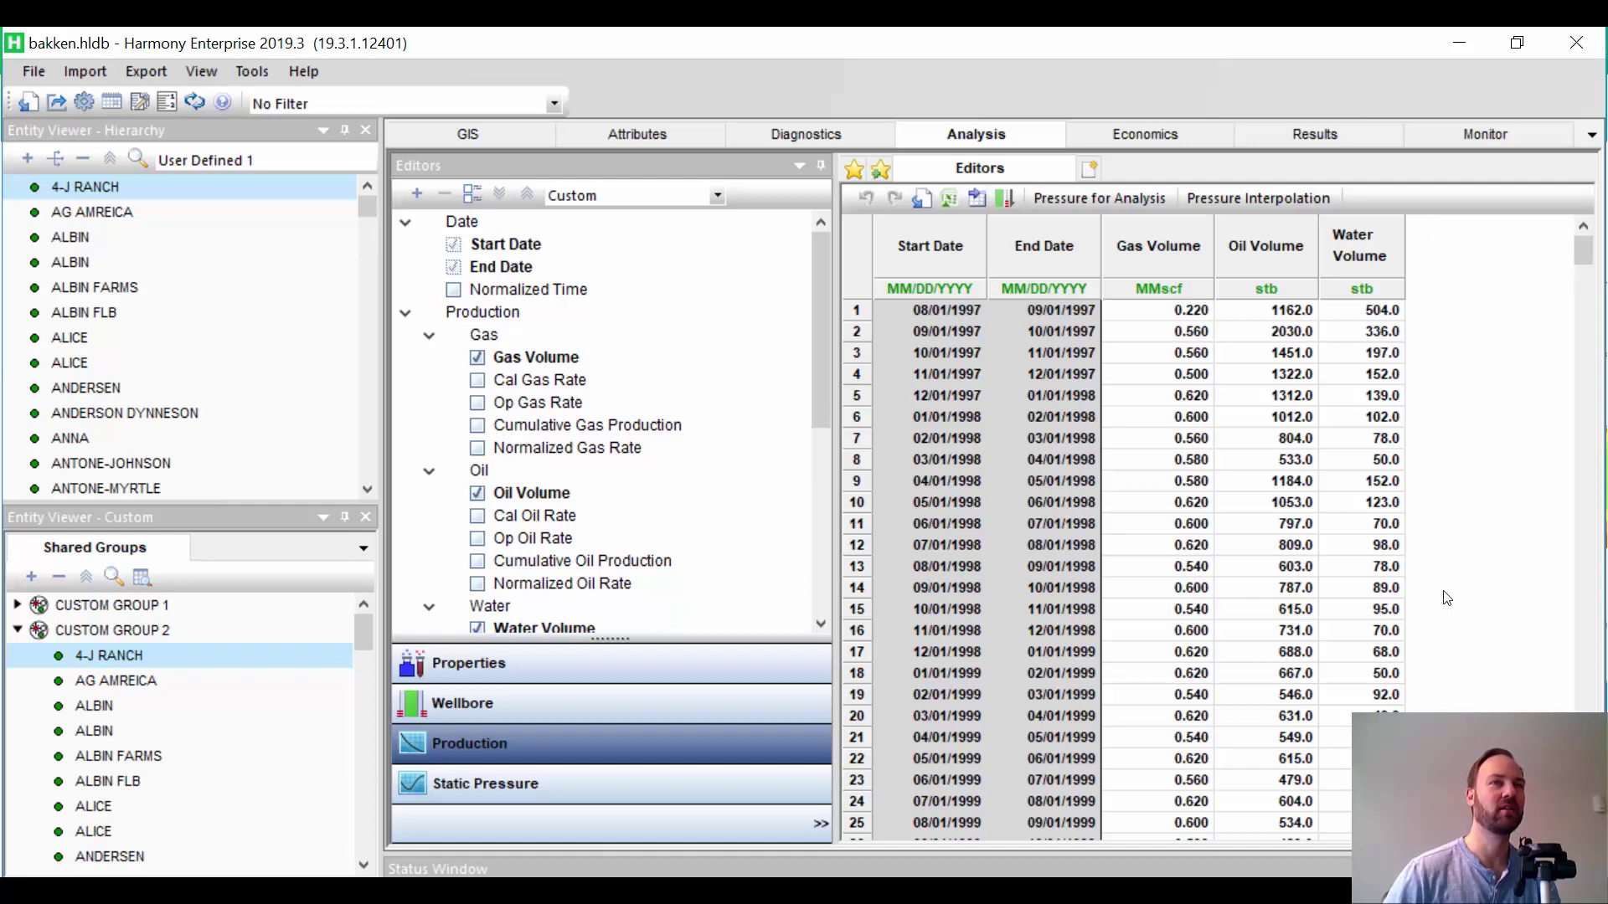
click(416, 193)
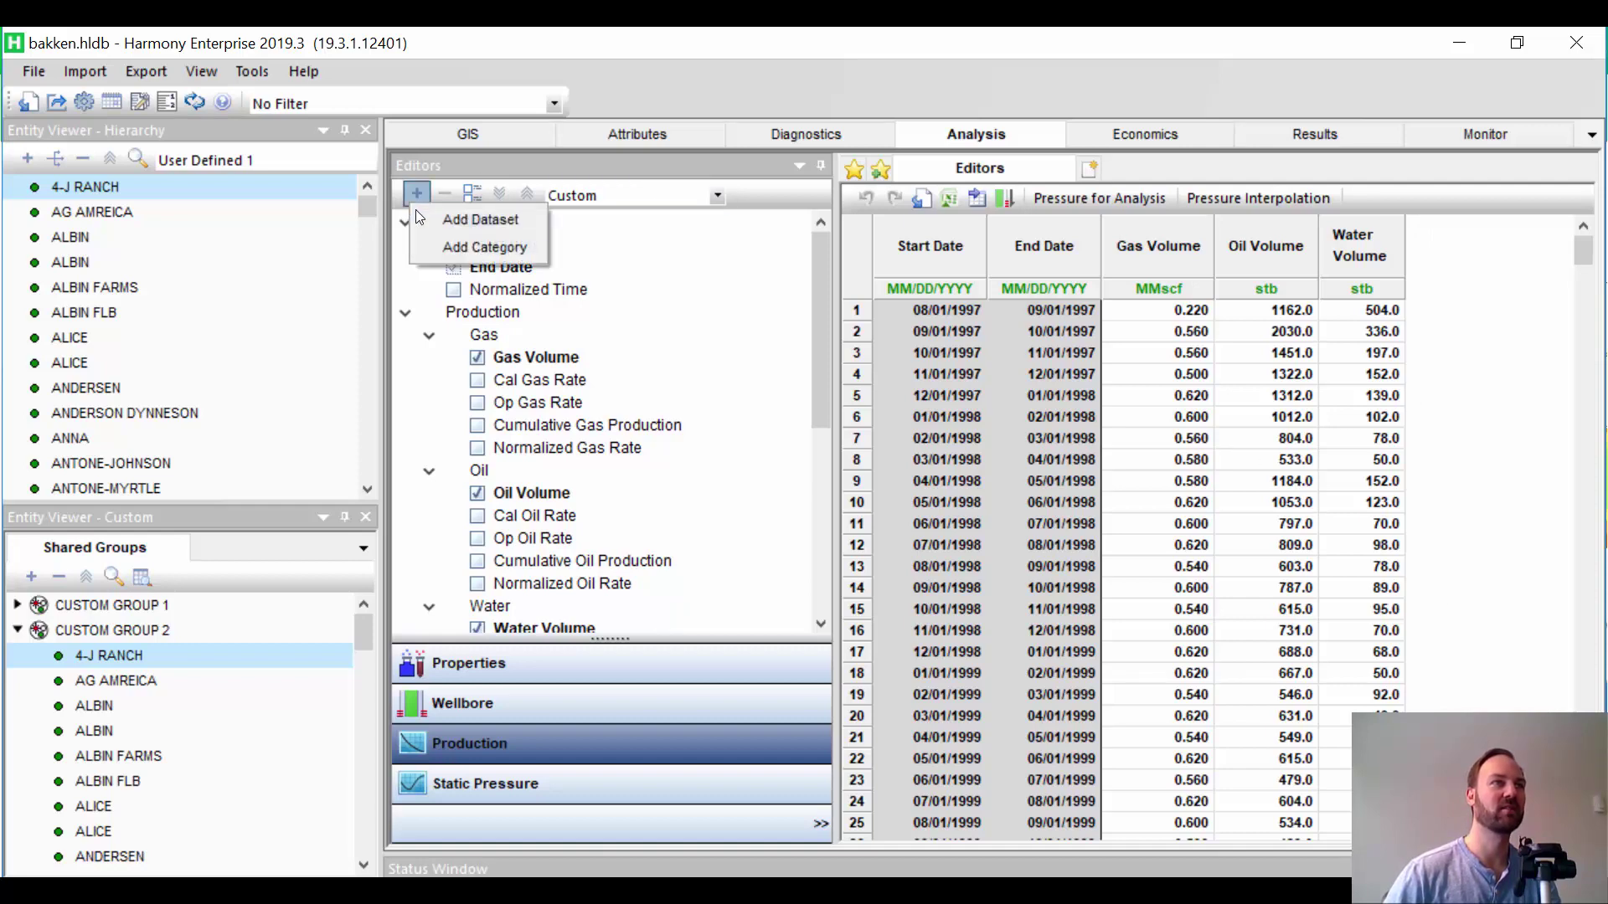
click(469, 219)
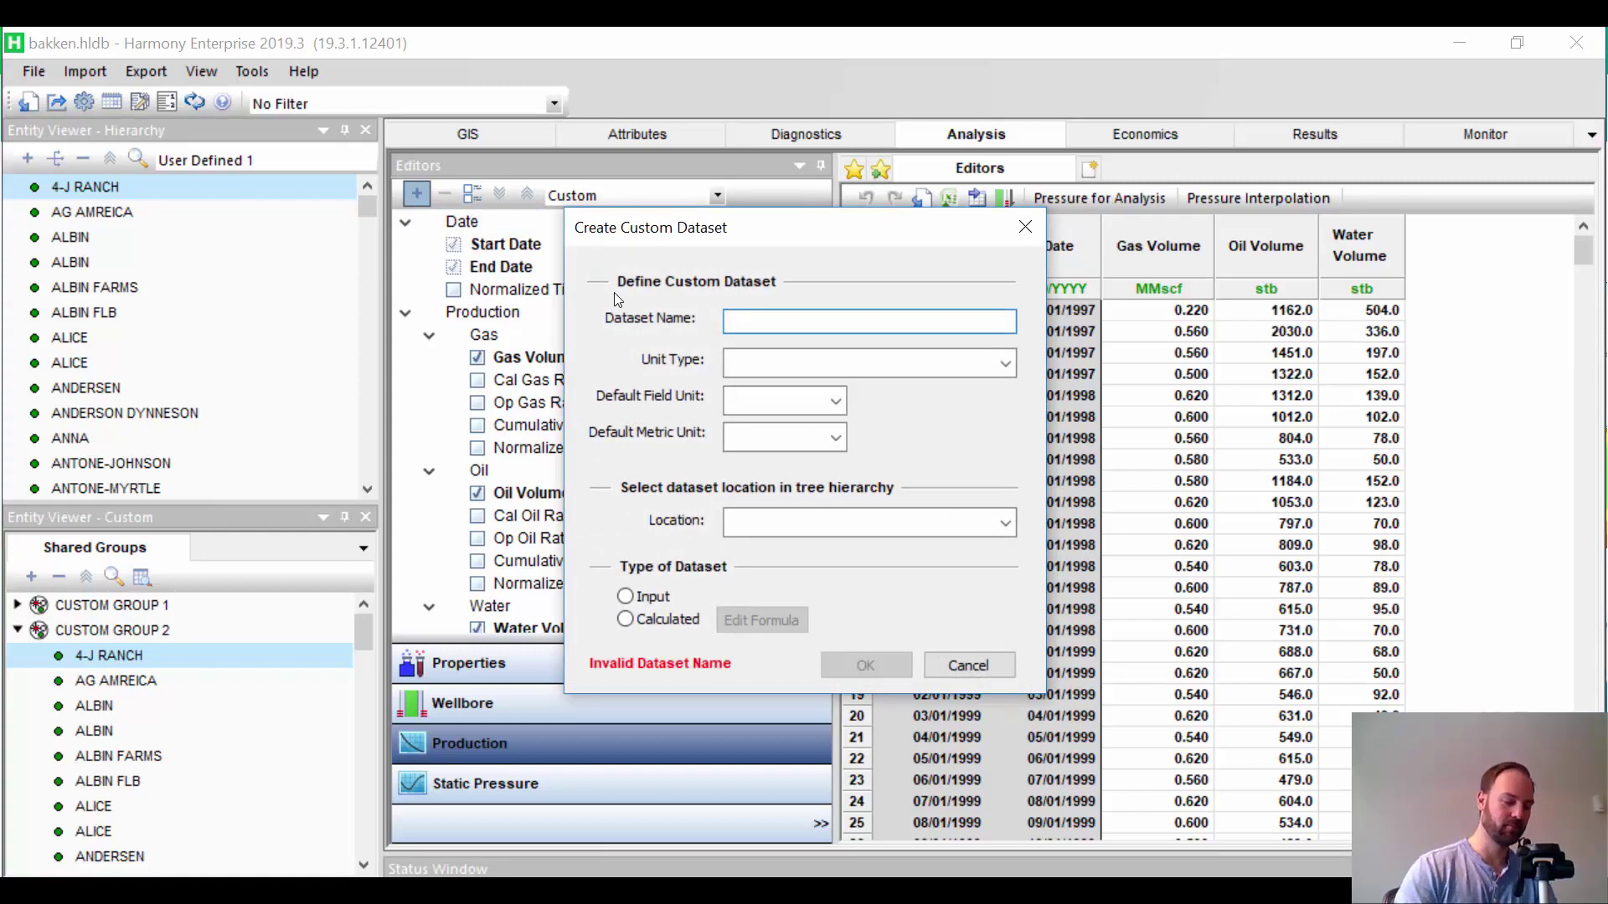
Step: Create input dataset '3rd Party Forecast' with Fluid Rate units under Production/Oil
text(3rd Party F)
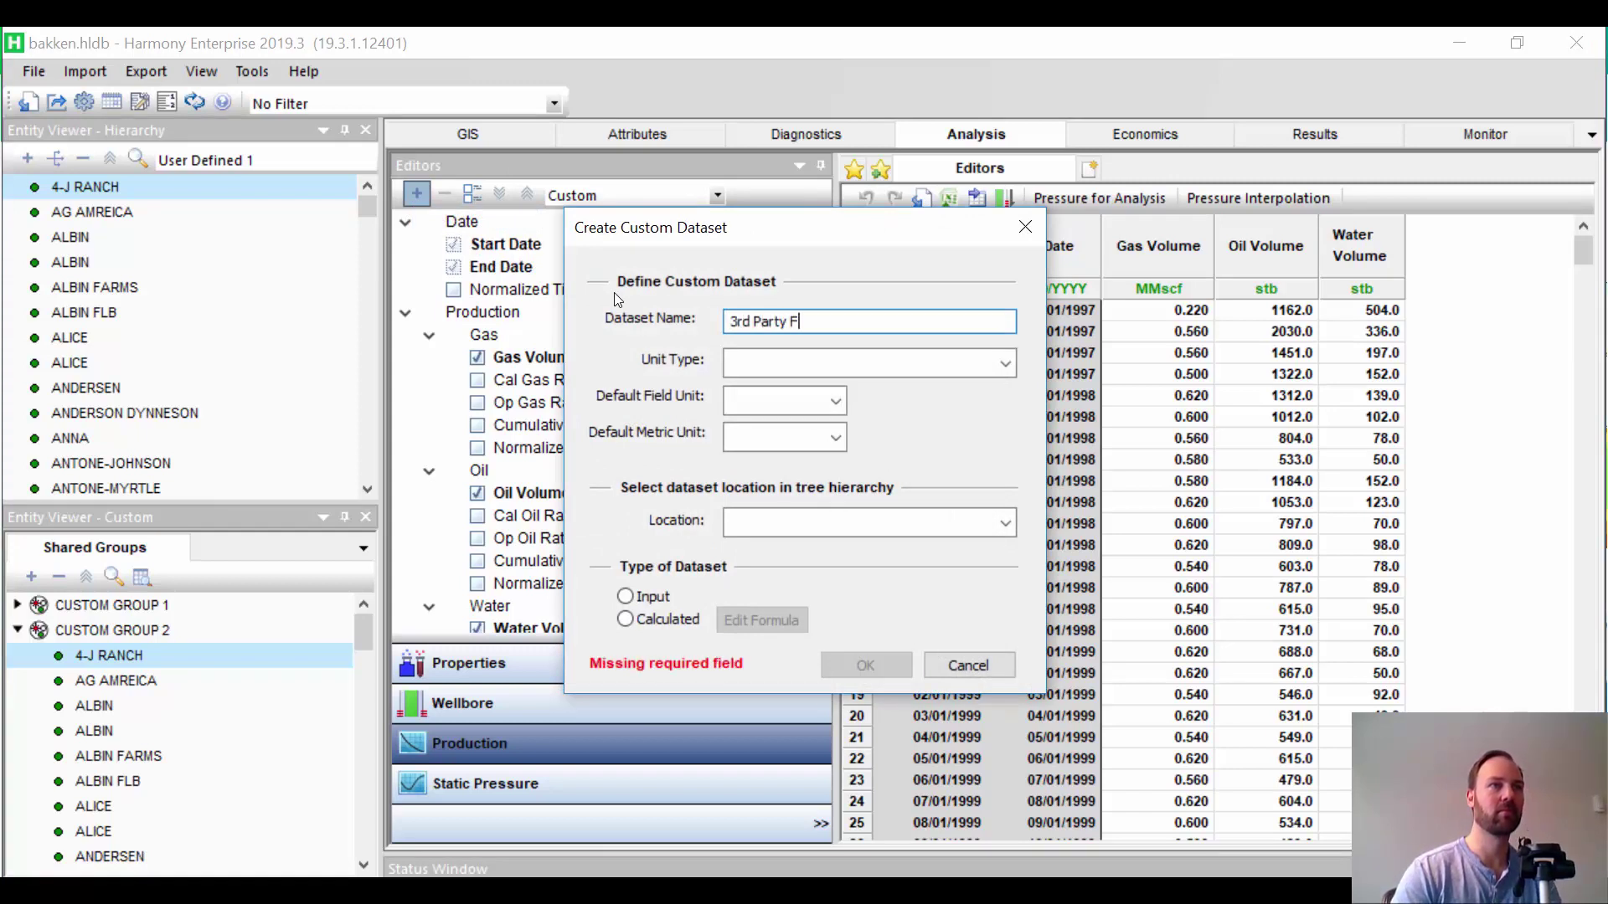
text(orecast)
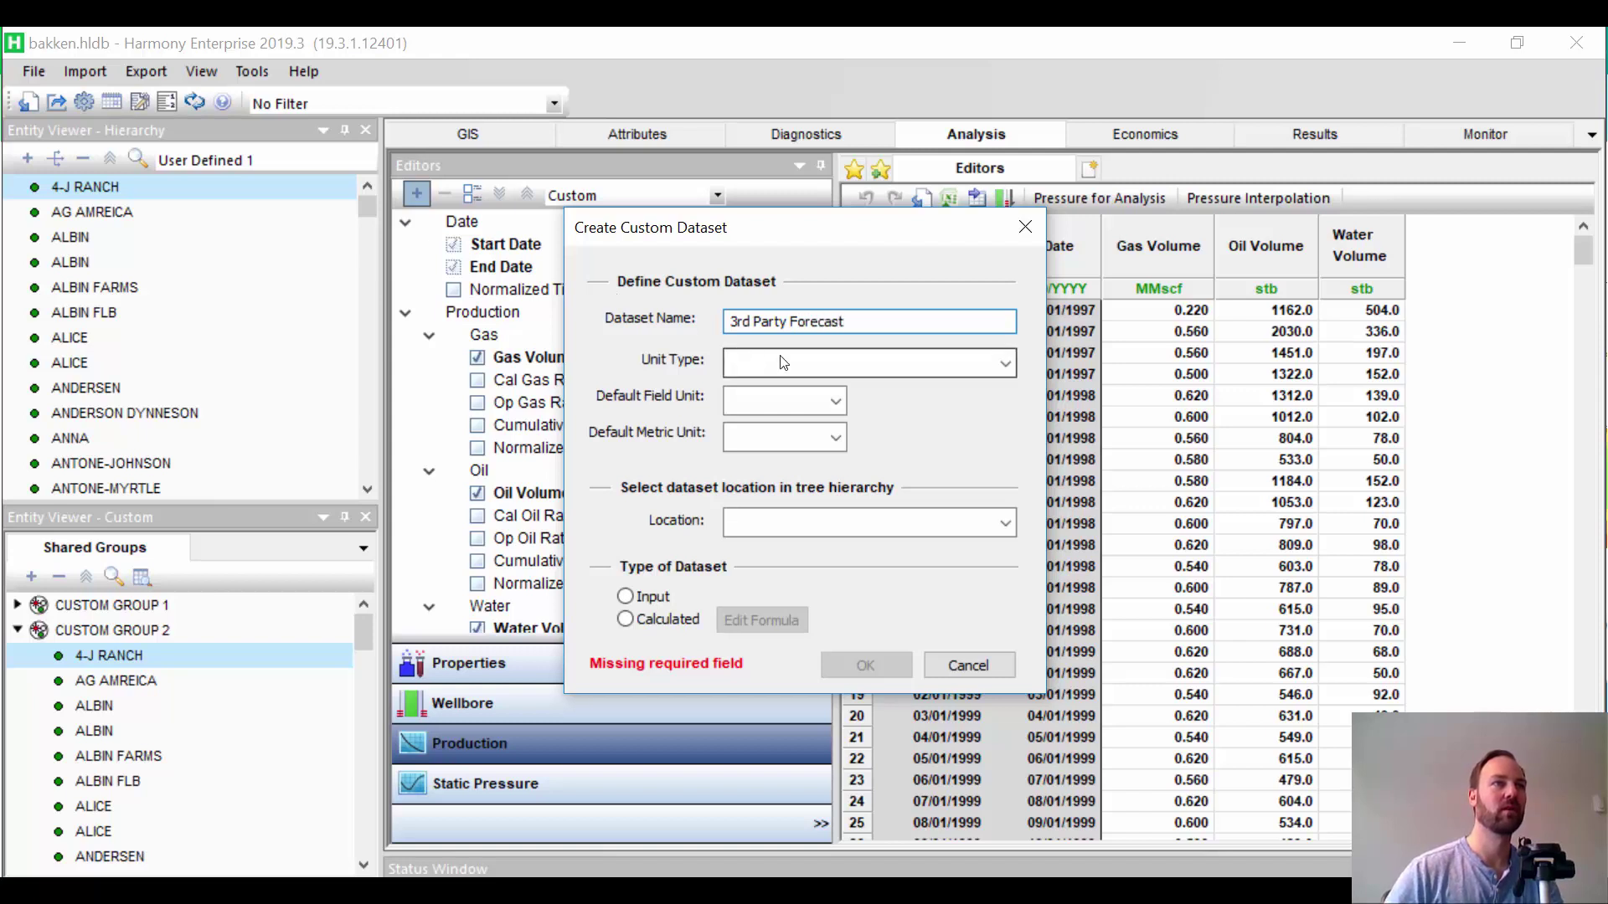
click(786, 363)
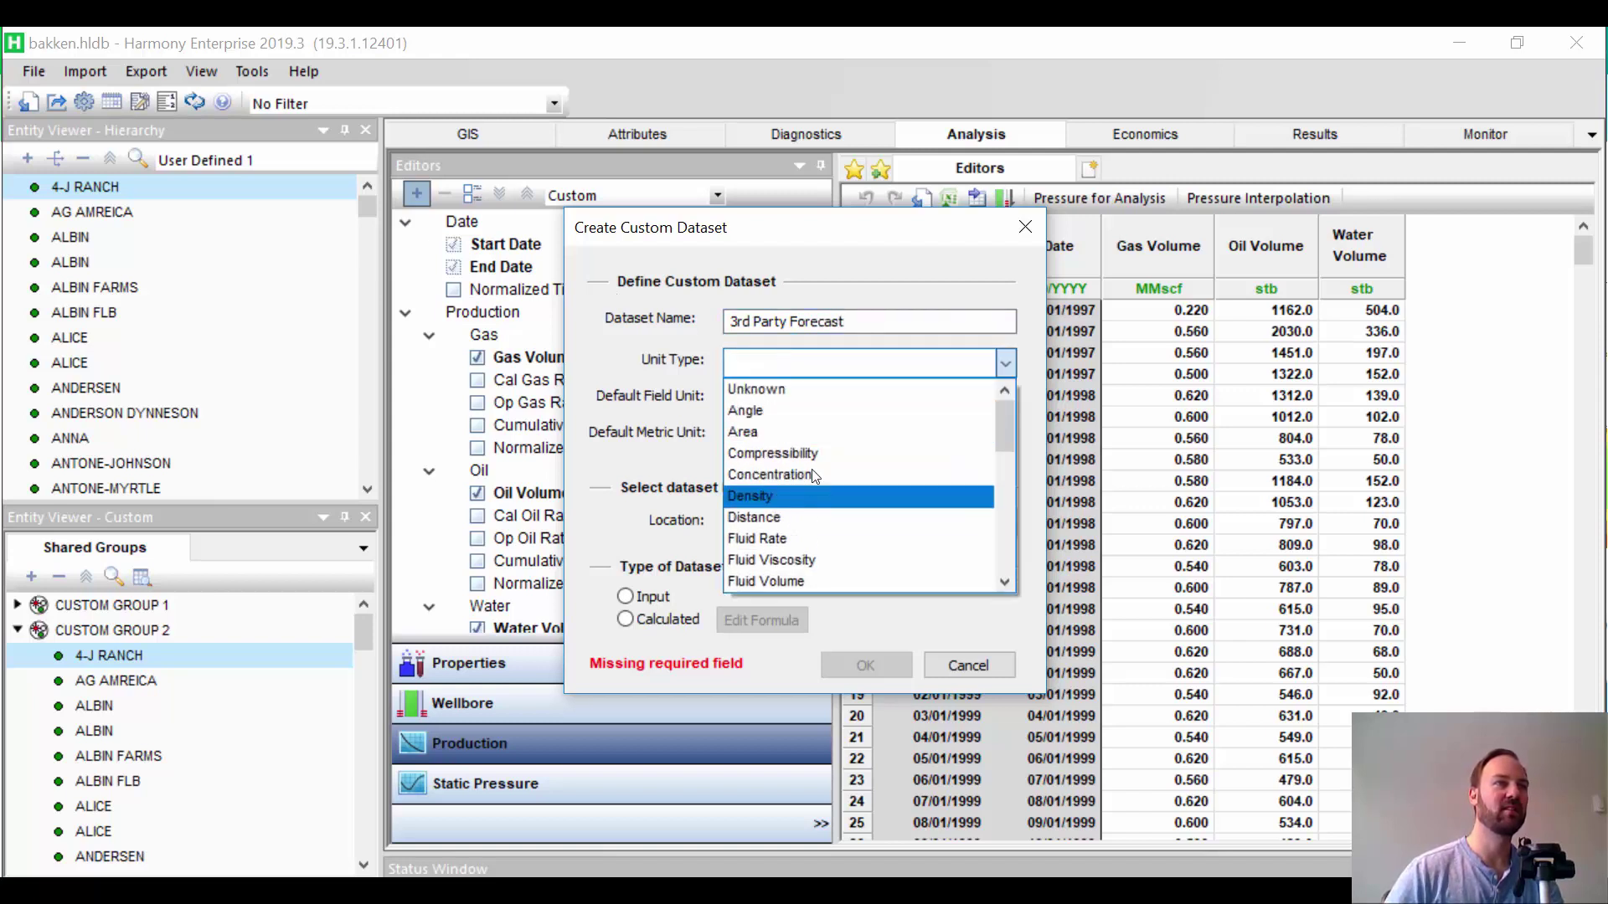
scroll(809, 481, down, 3)
scroll(816, 485, up, 3)
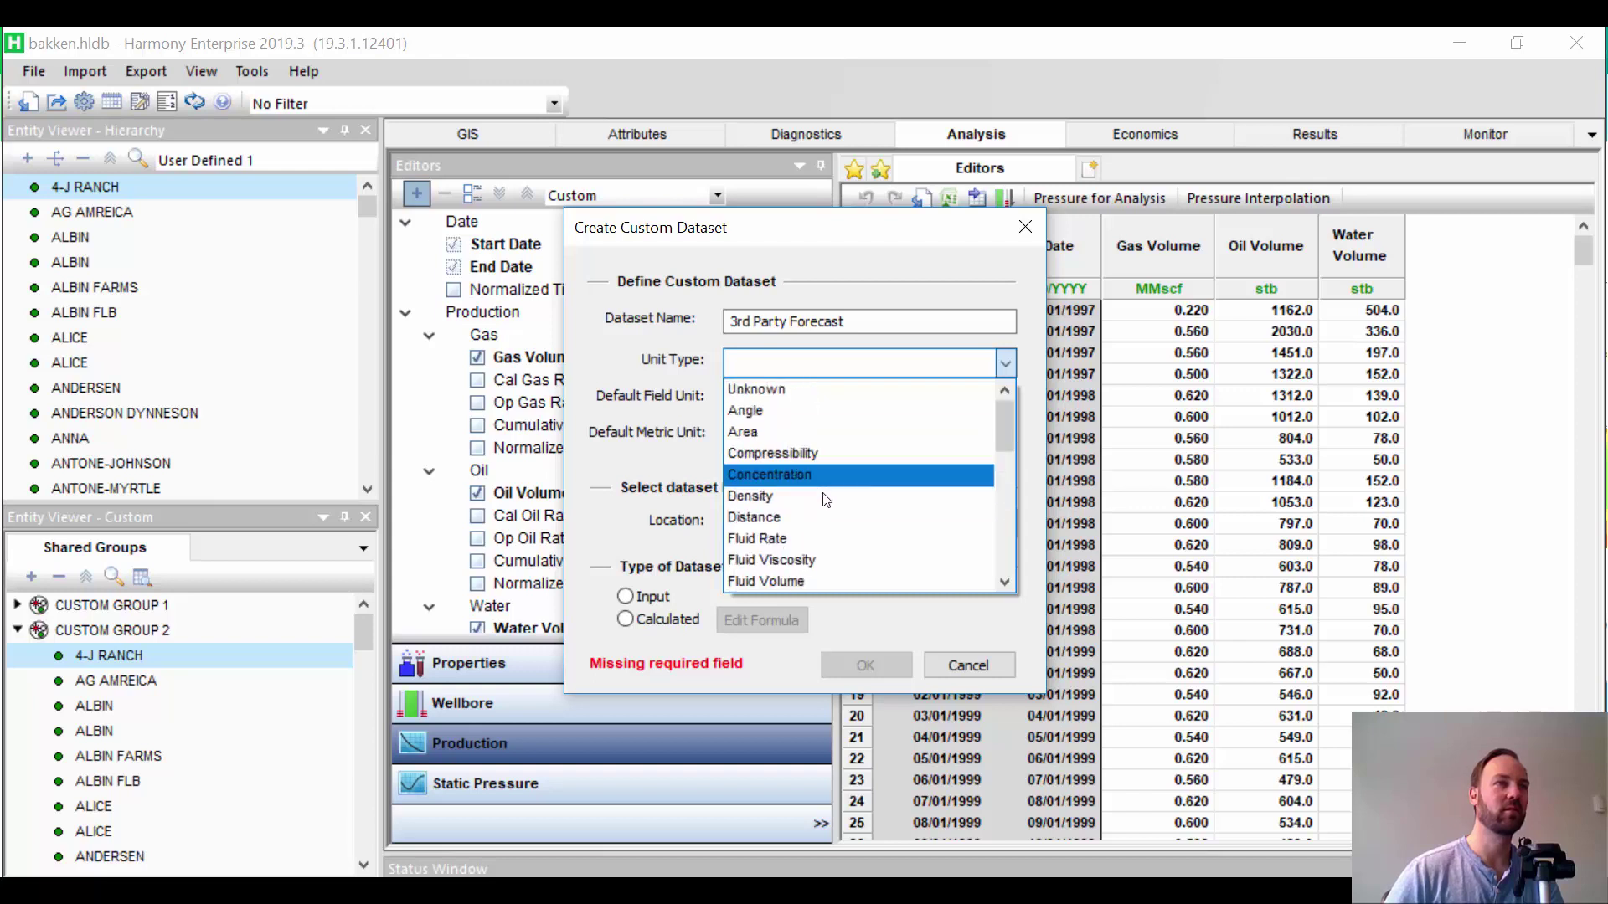
click(826, 538)
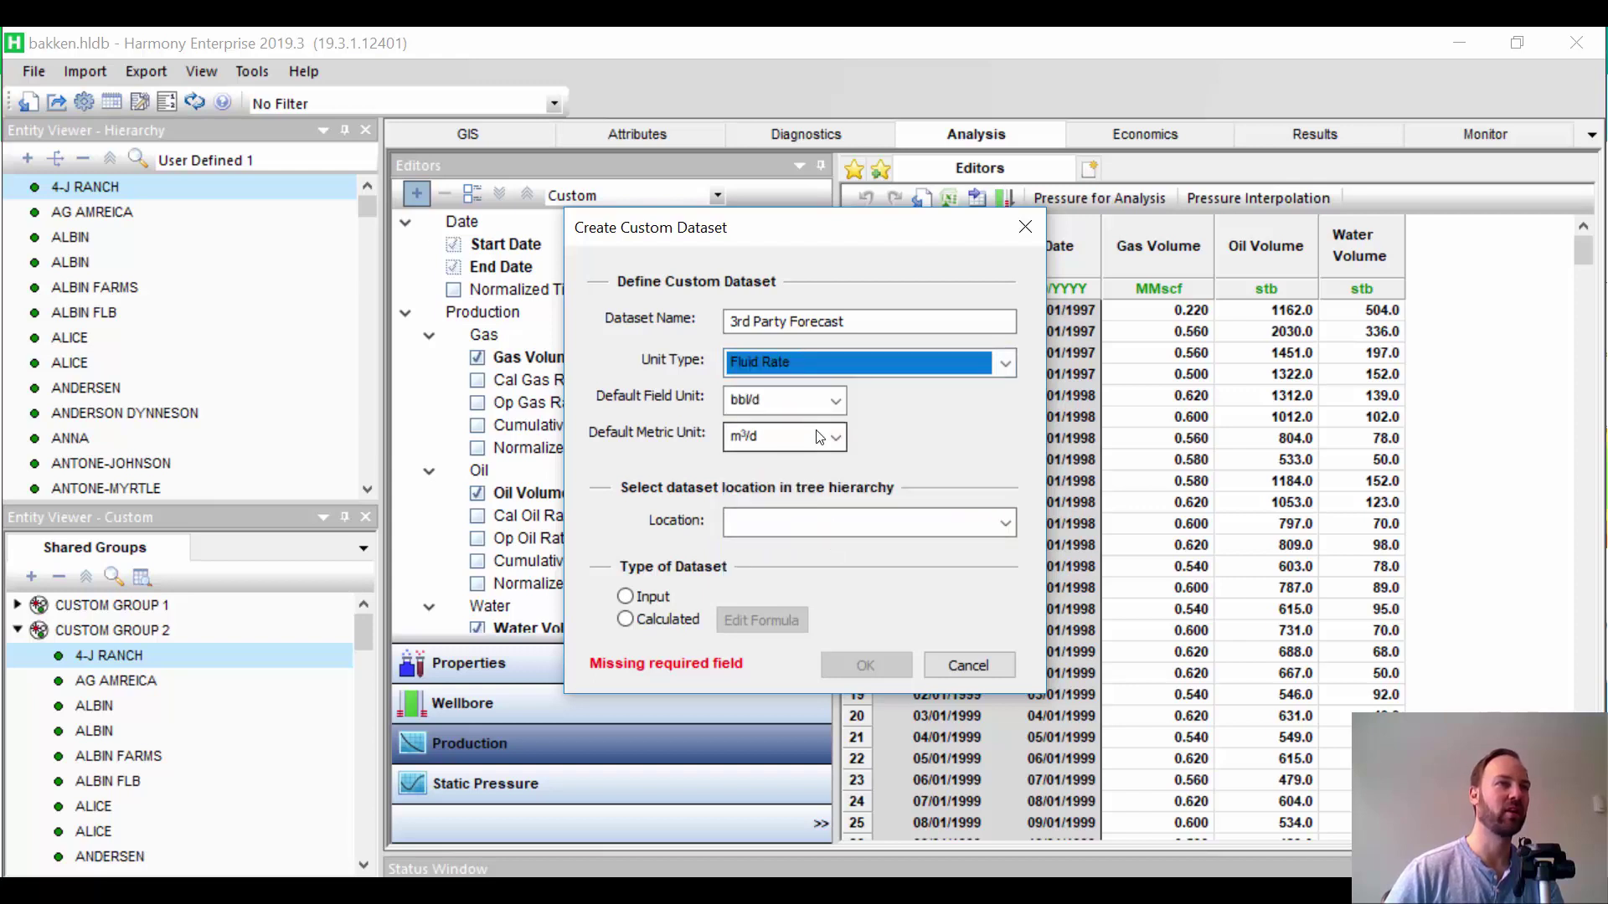
click(786, 526)
click(790, 591)
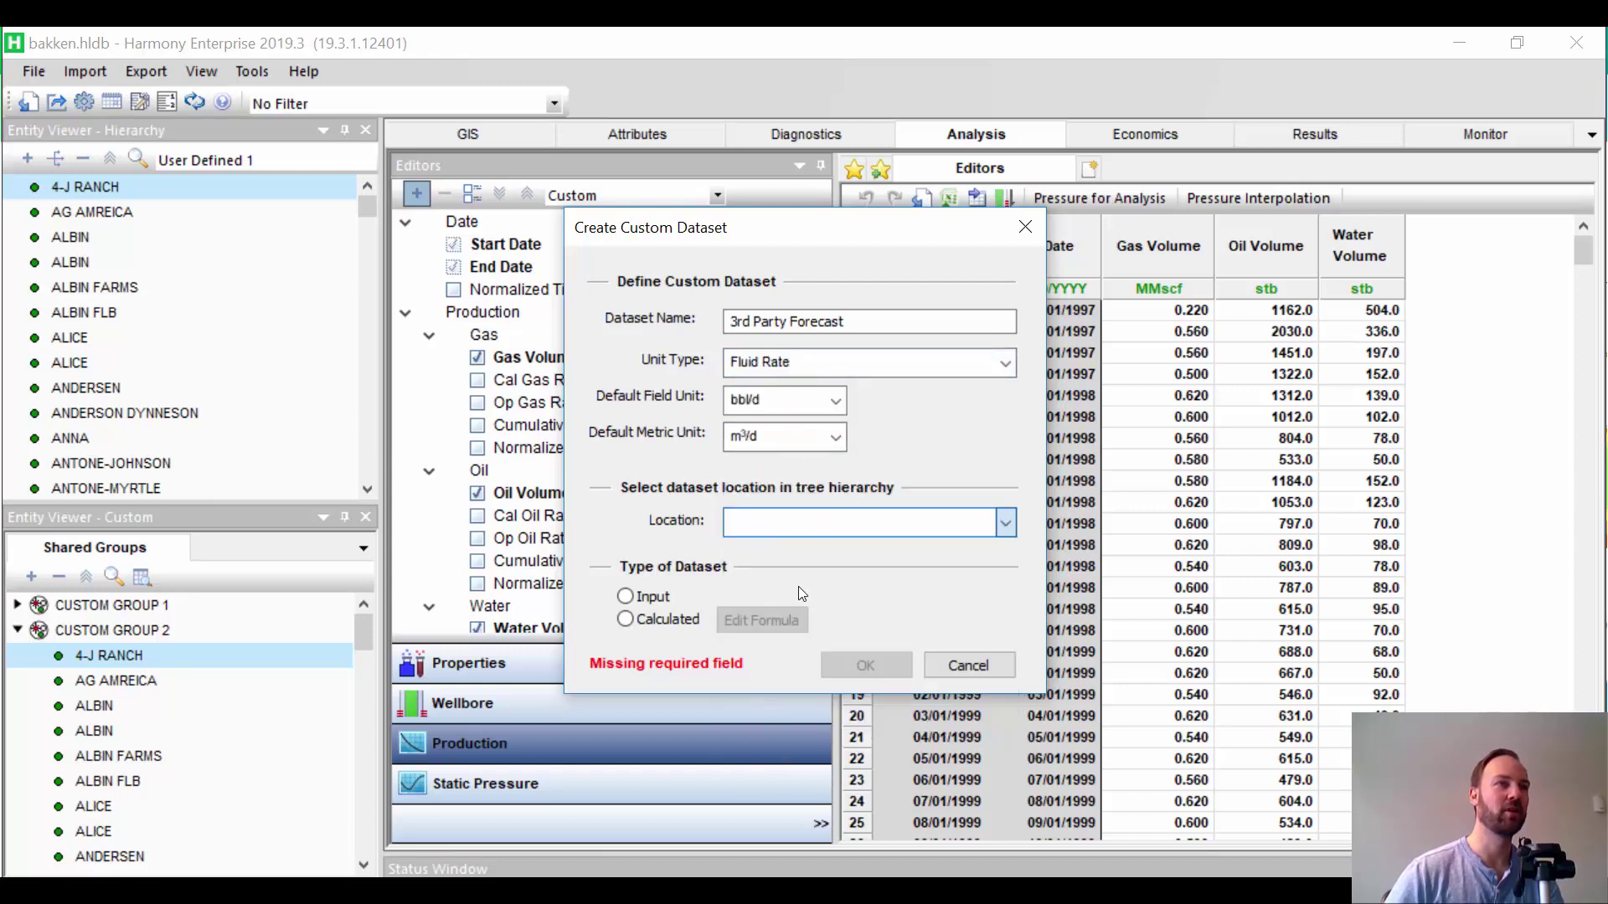
click(658, 595)
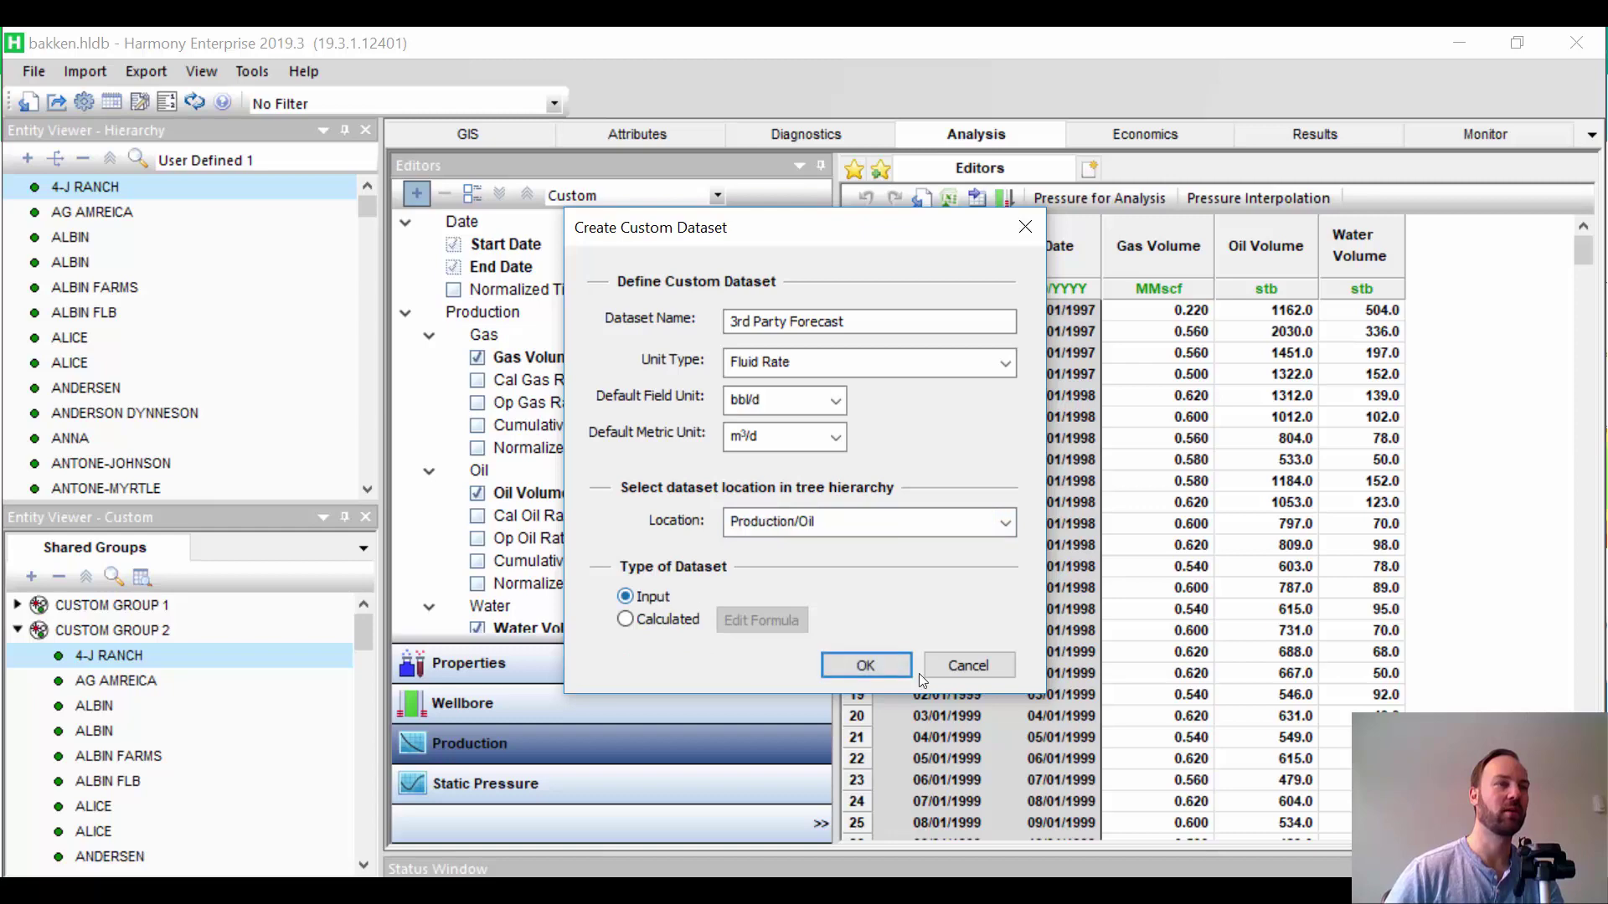
click(873, 662)
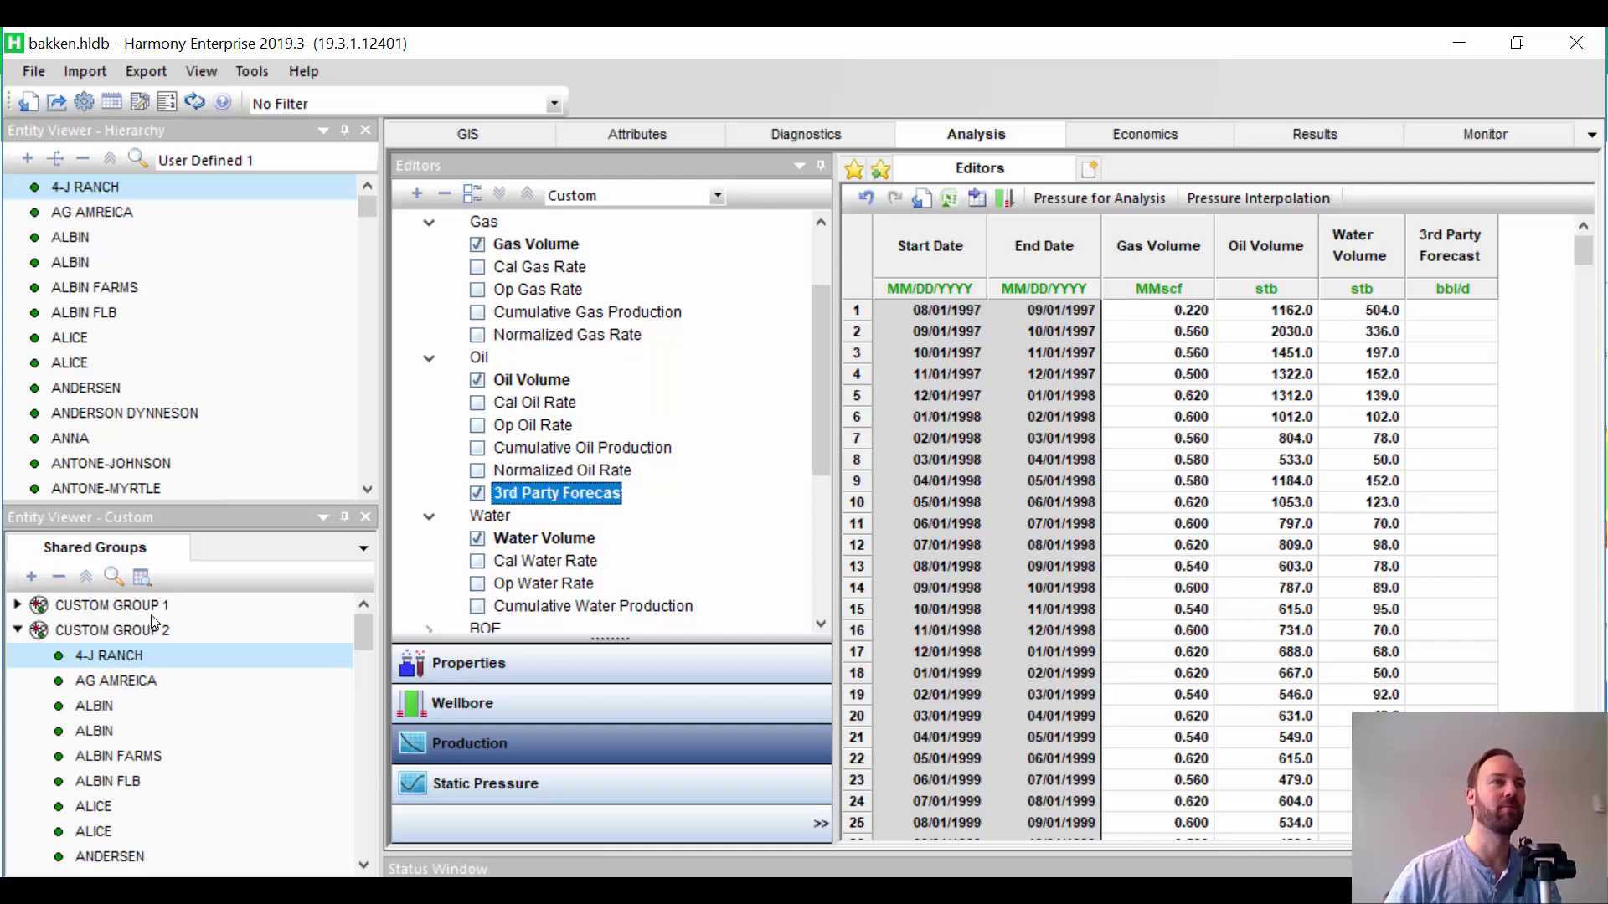
Step: Import data from the Forecast Data text file
click(85, 72)
click(143, 285)
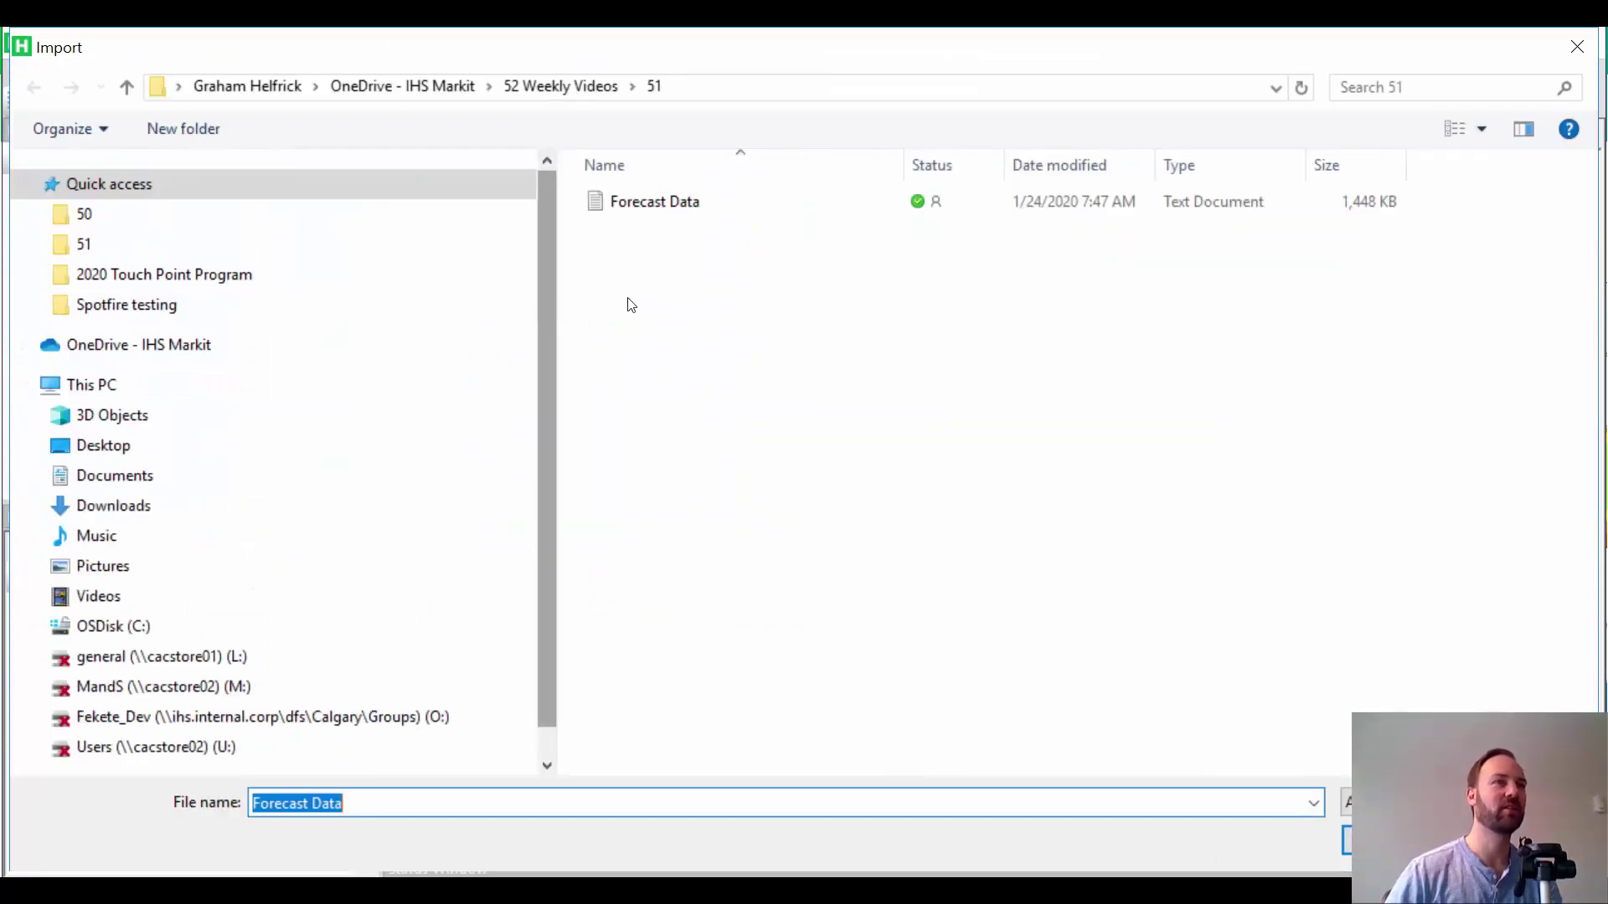
double_click(666, 205)
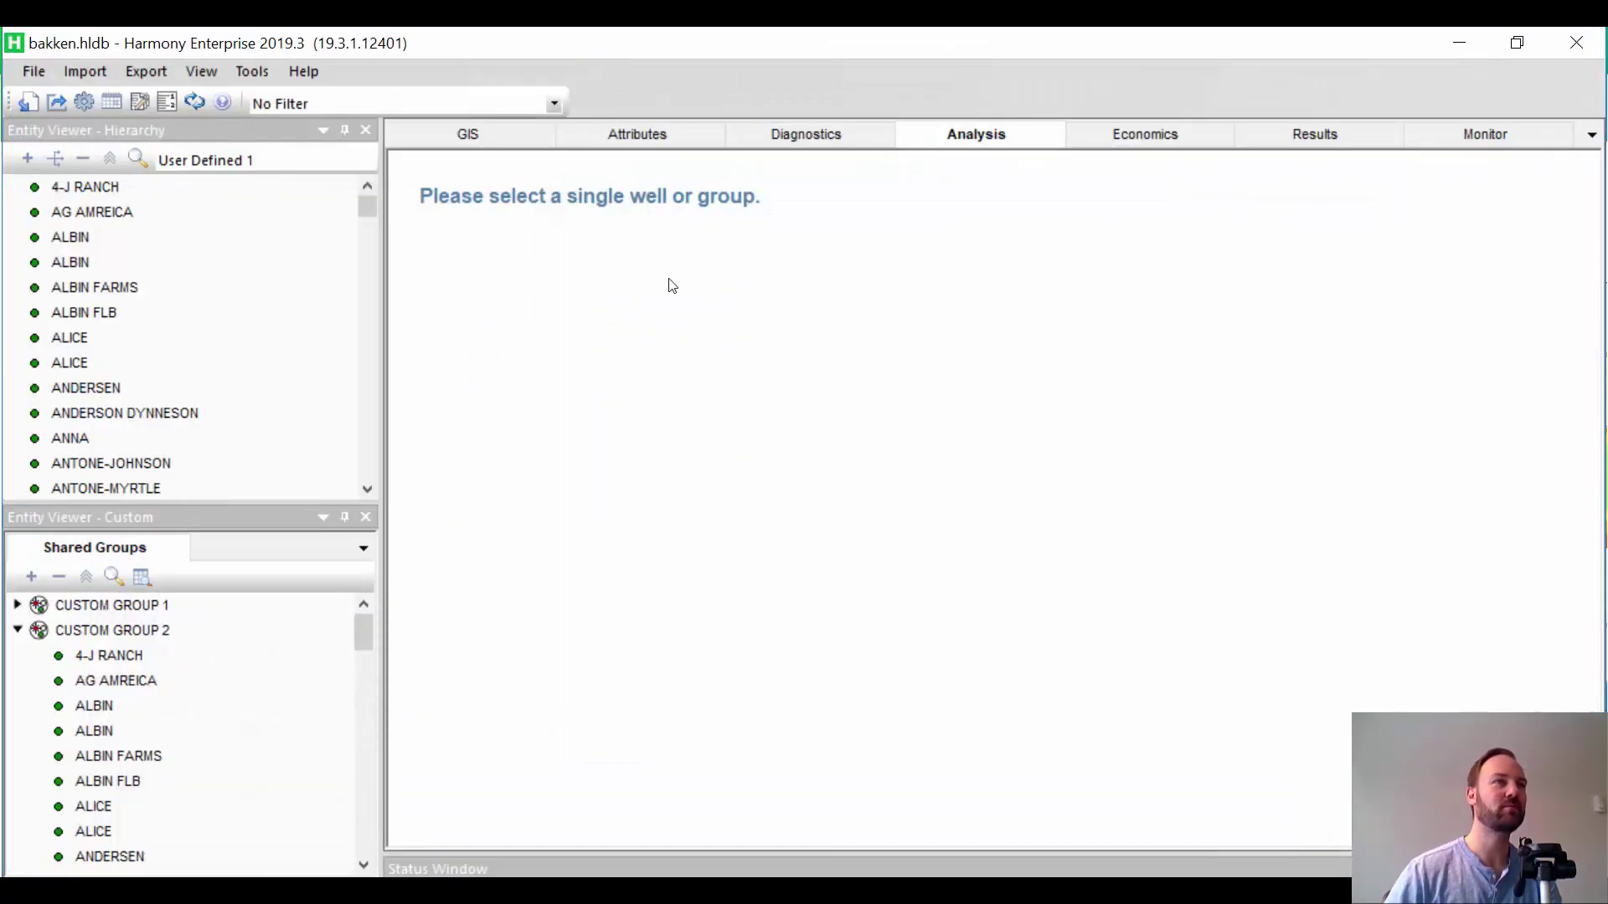
Step: Map Date as auto-detected dates and API Number as the well identifier
click(781, 545)
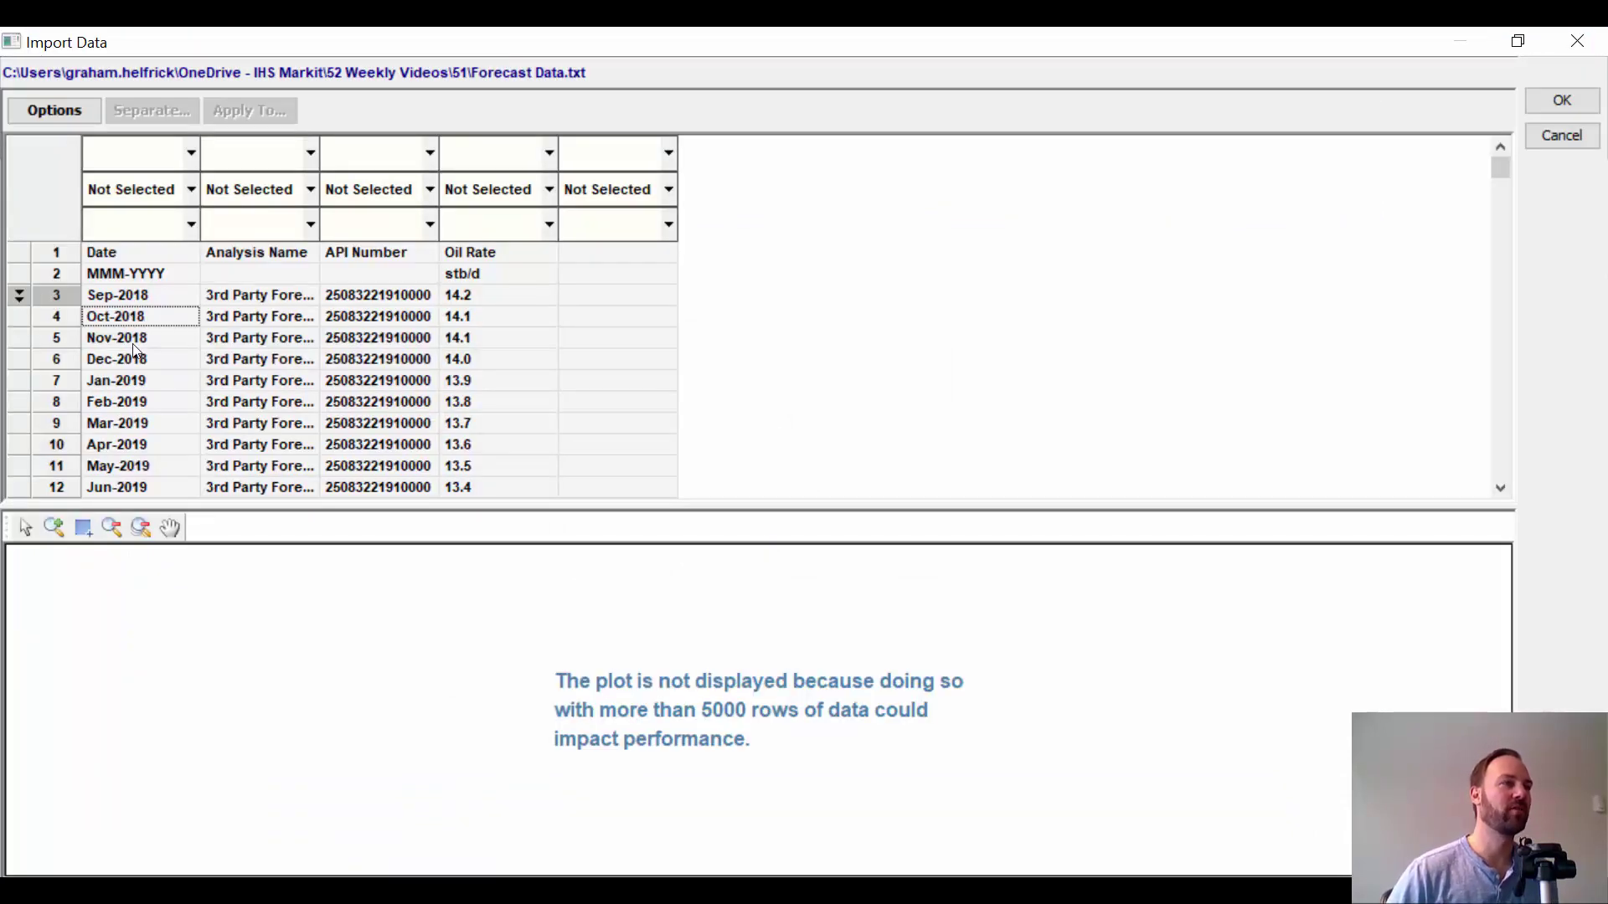
click(193, 147)
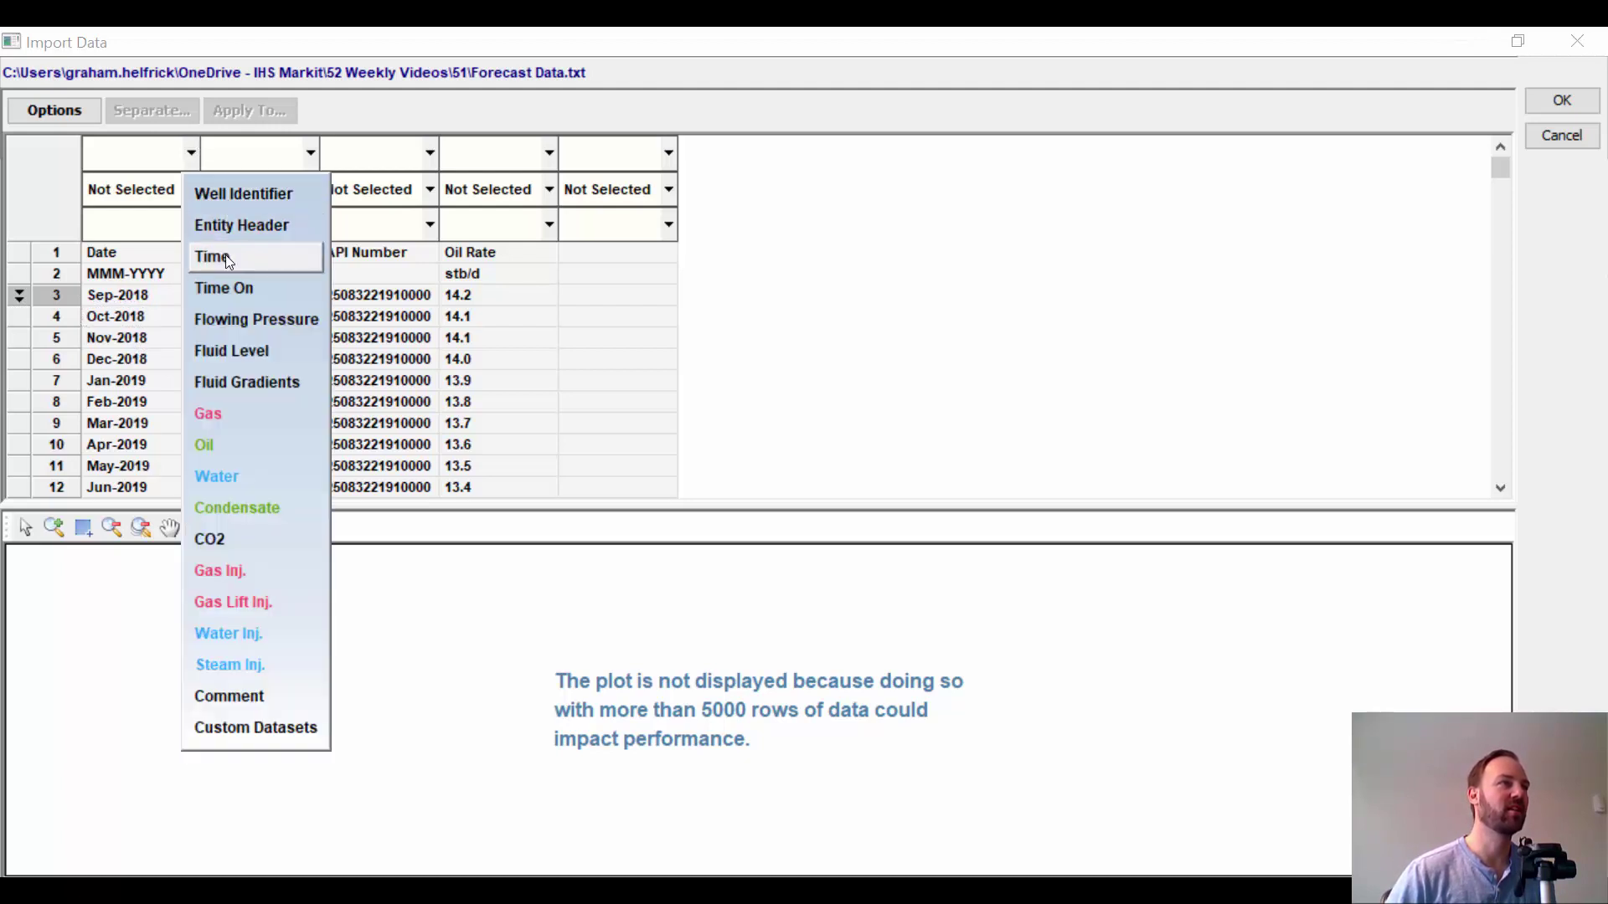
click(225, 253)
click(241, 199)
click(239, 193)
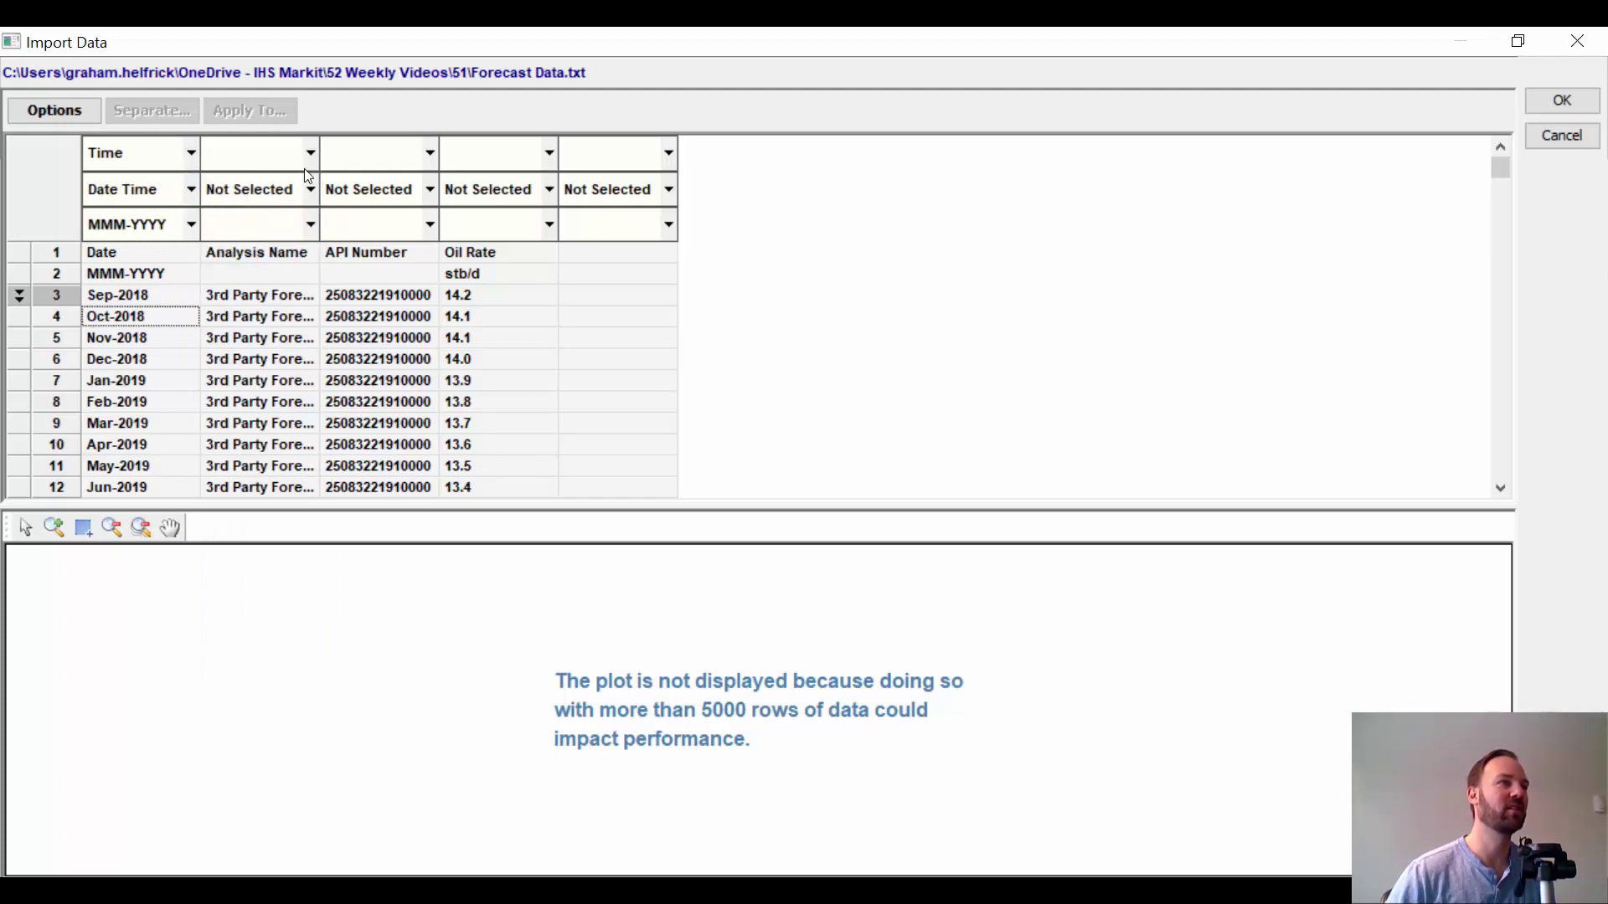
click(432, 156)
click(448, 197)
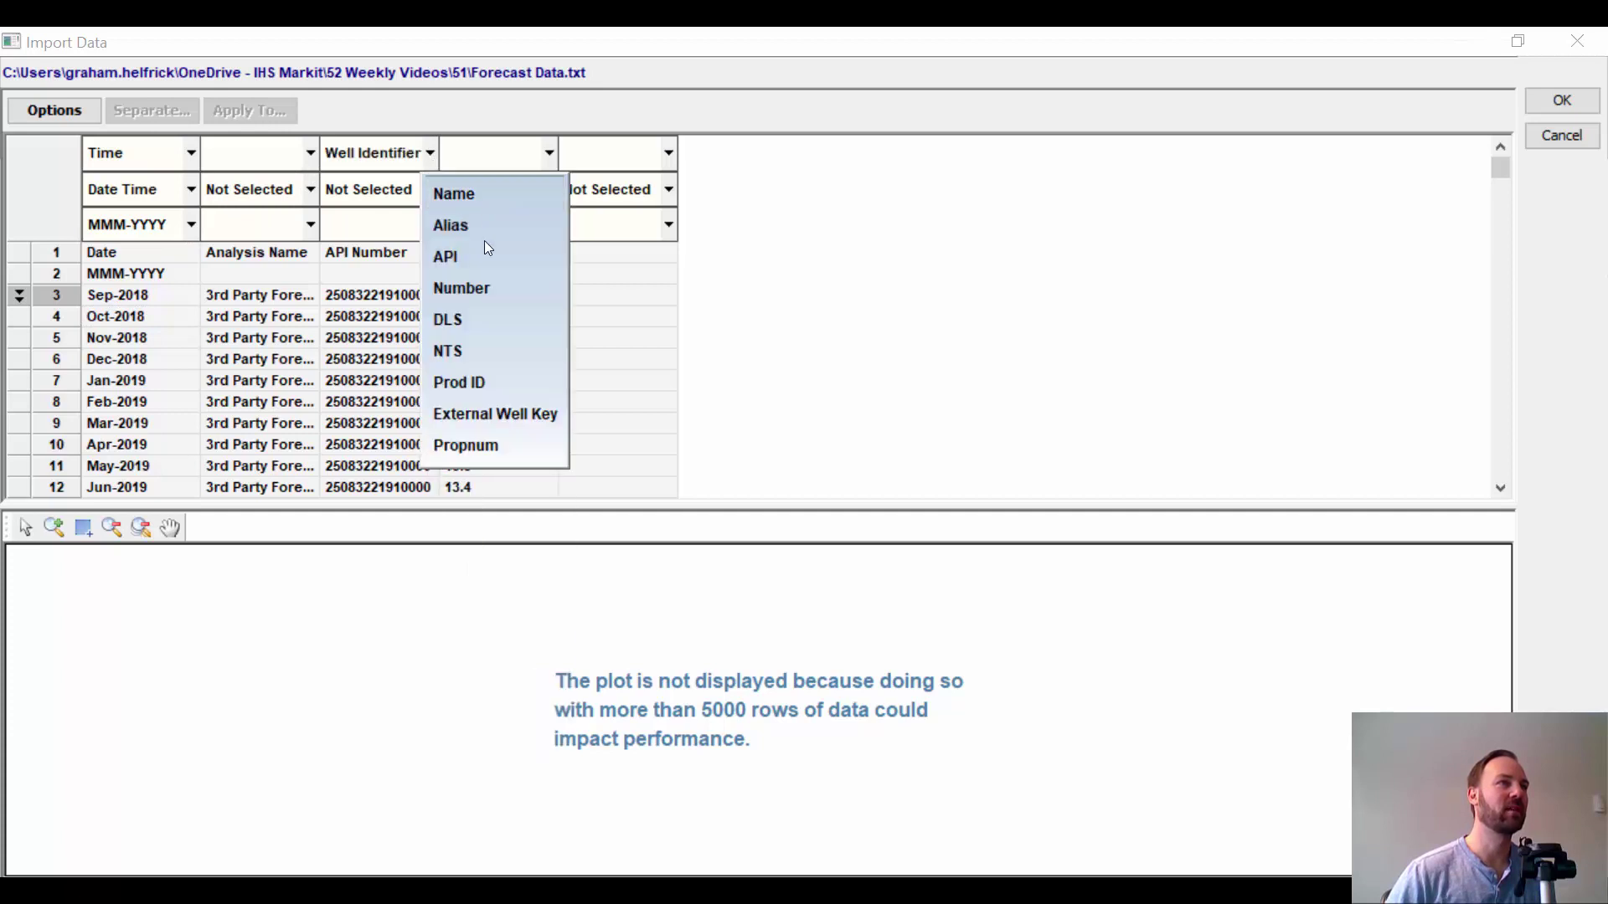
click(472, 256)
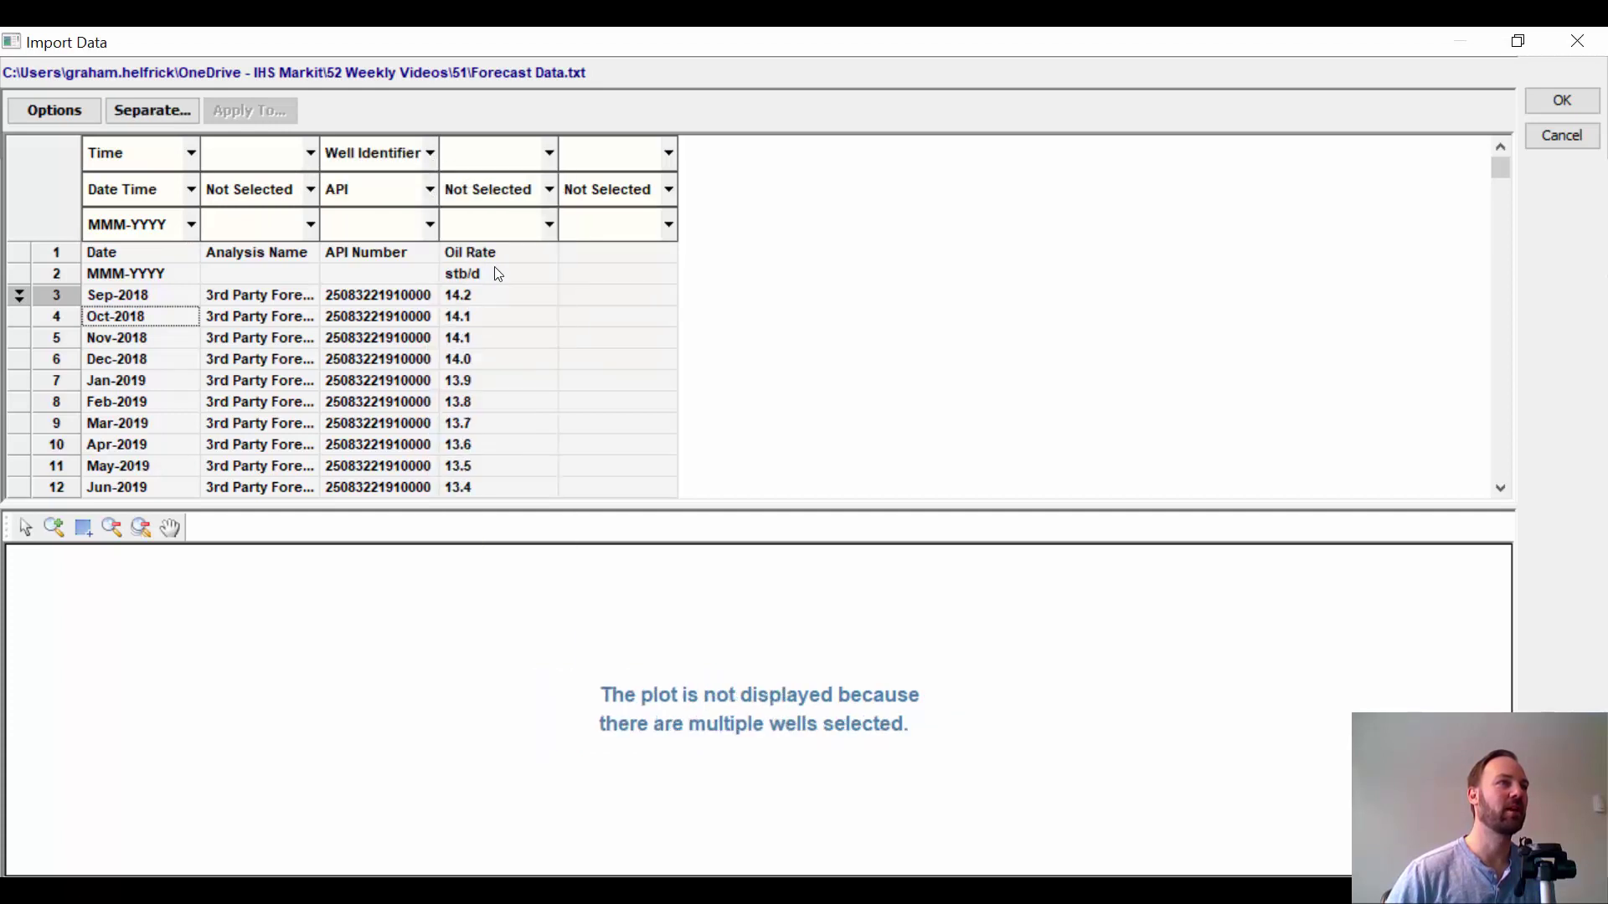
Step: Map the Oil Rate column to custom dataset 3rd Party Forecast in stb/d
click(550, 154)
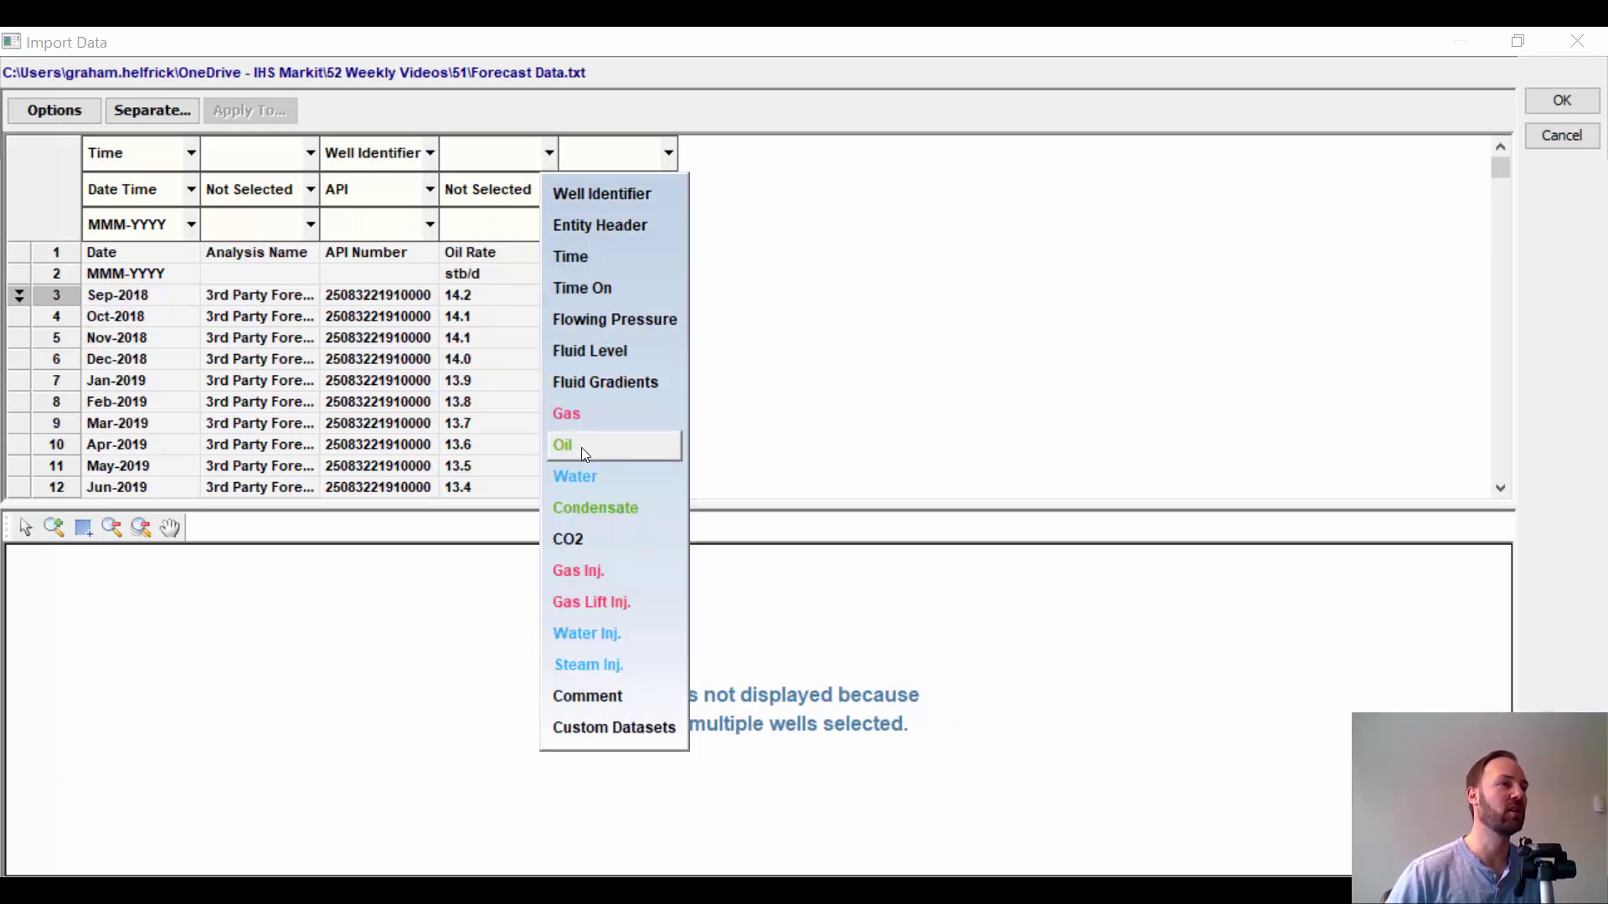
click(645, 728)
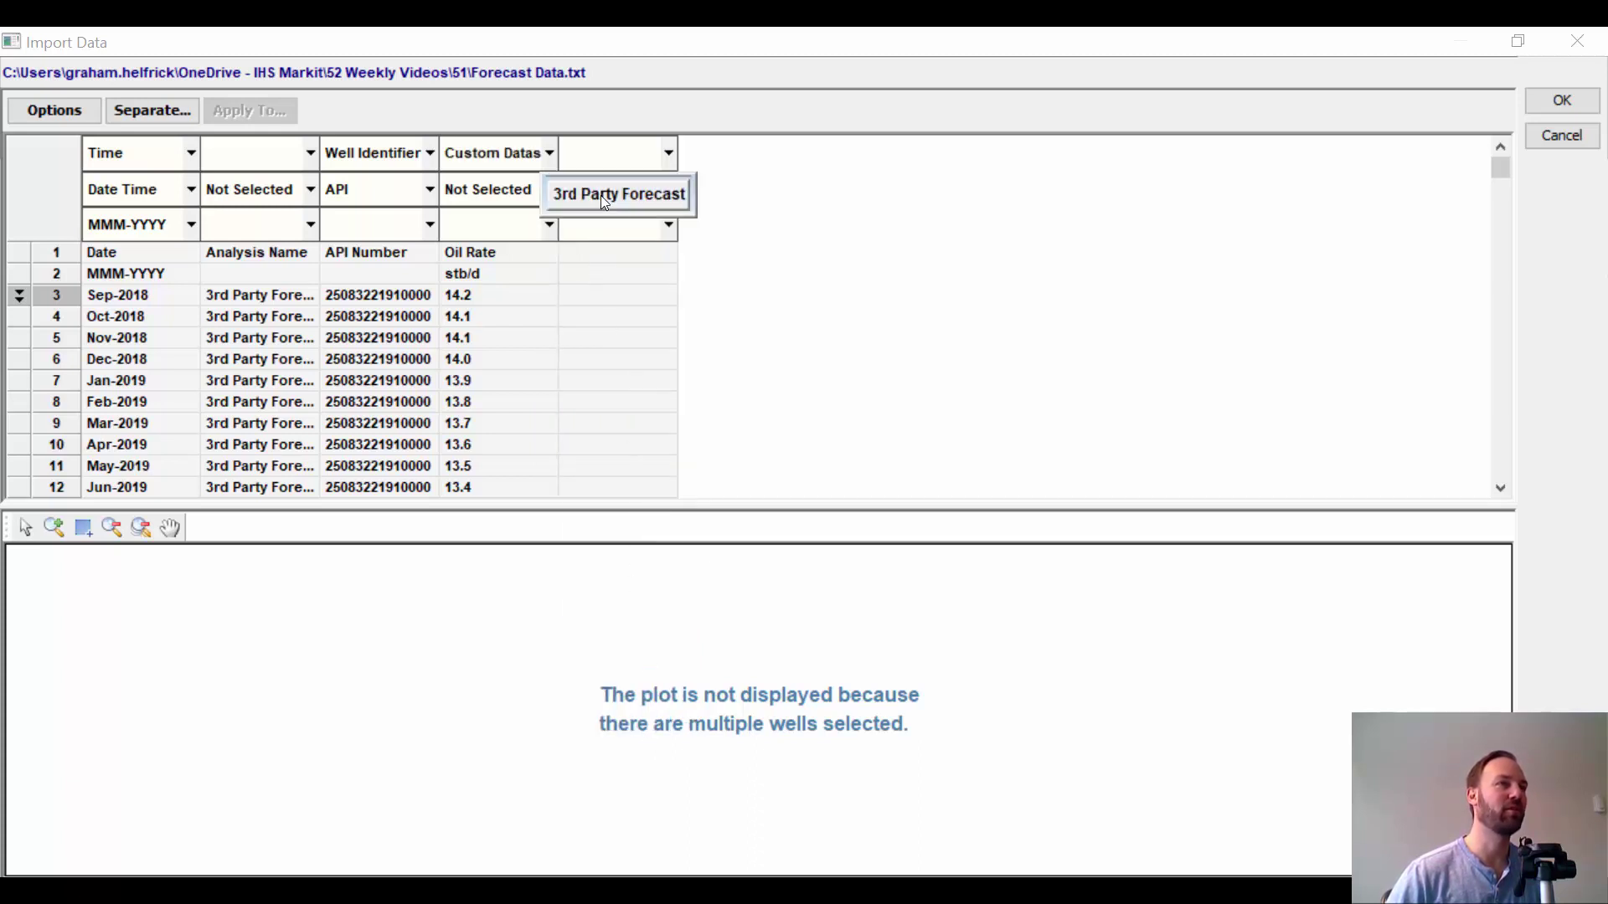
click(601, 198)
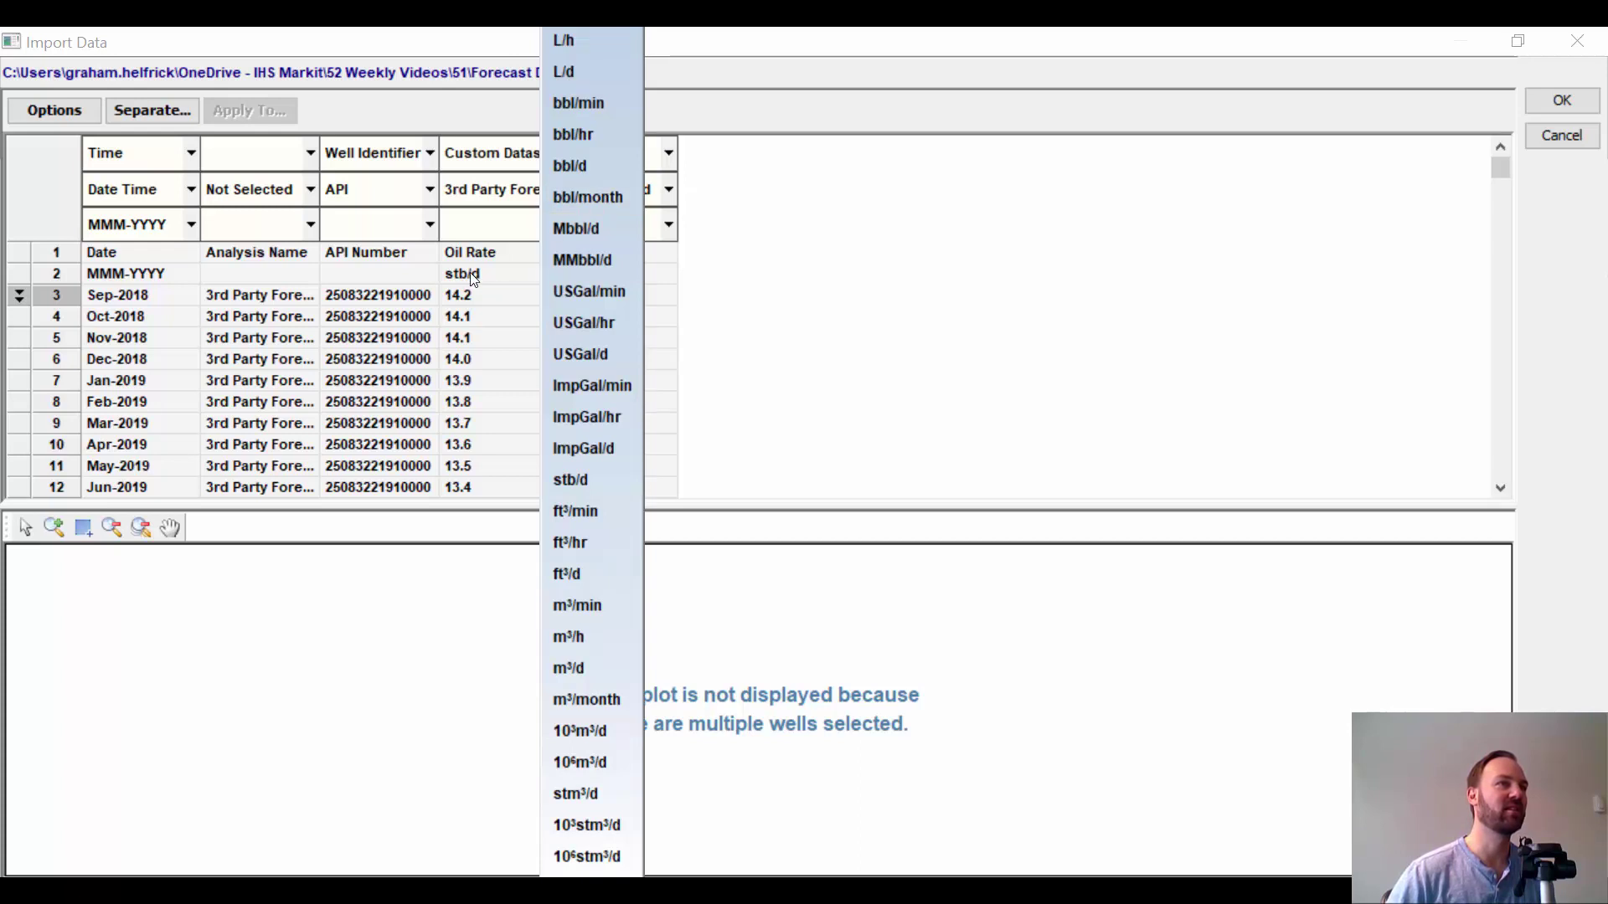
click(604, 489)
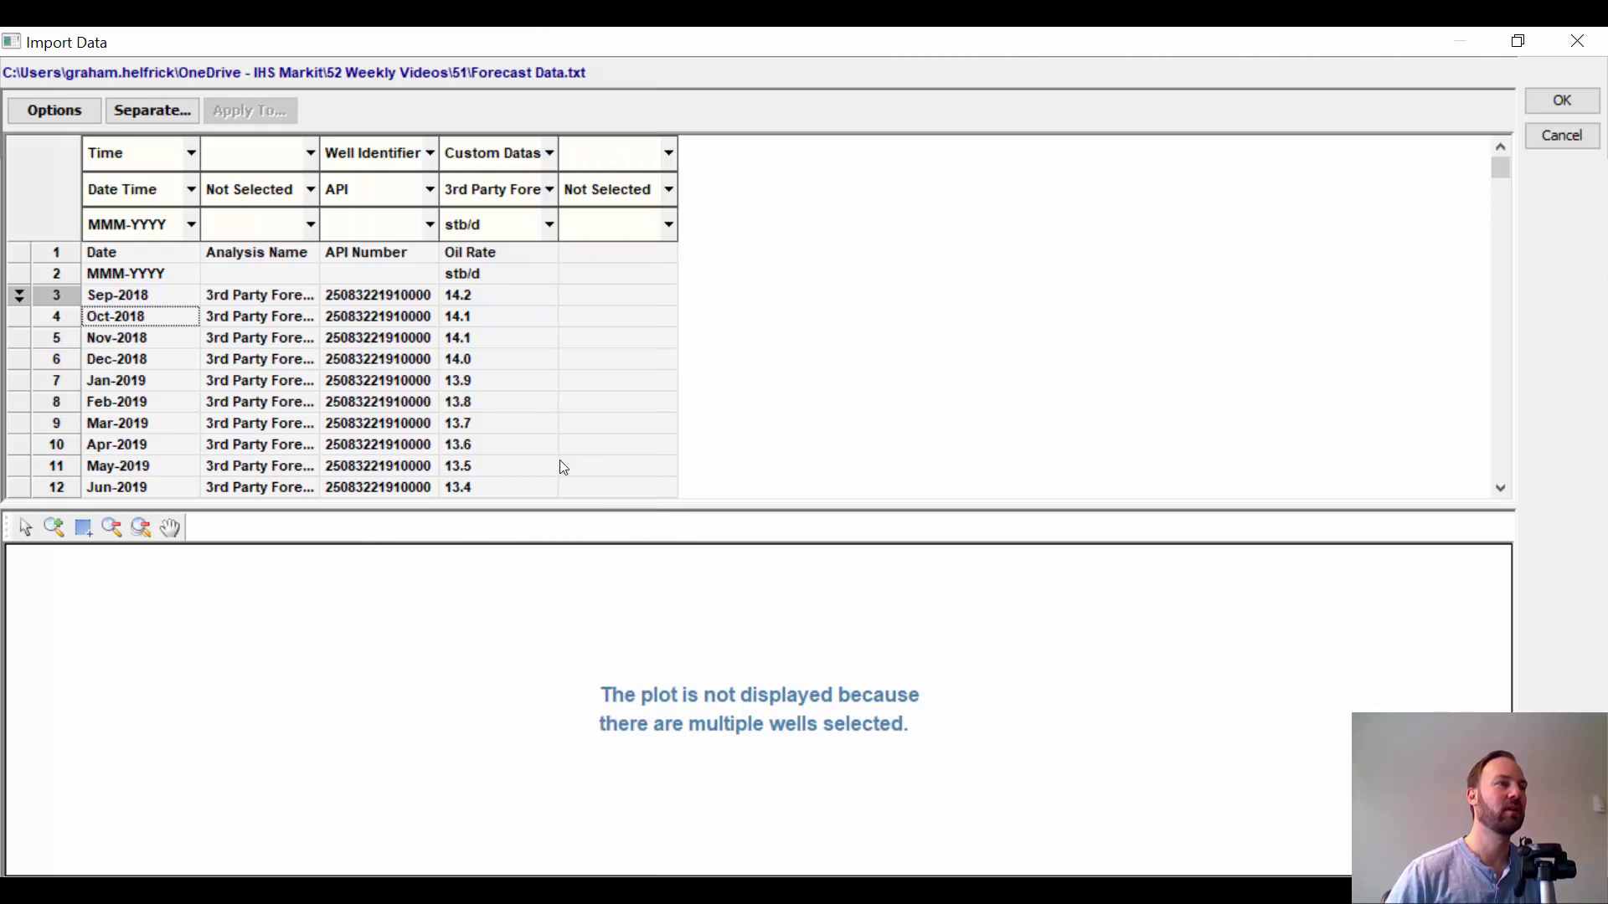
scroll(361, 301, down, 5)
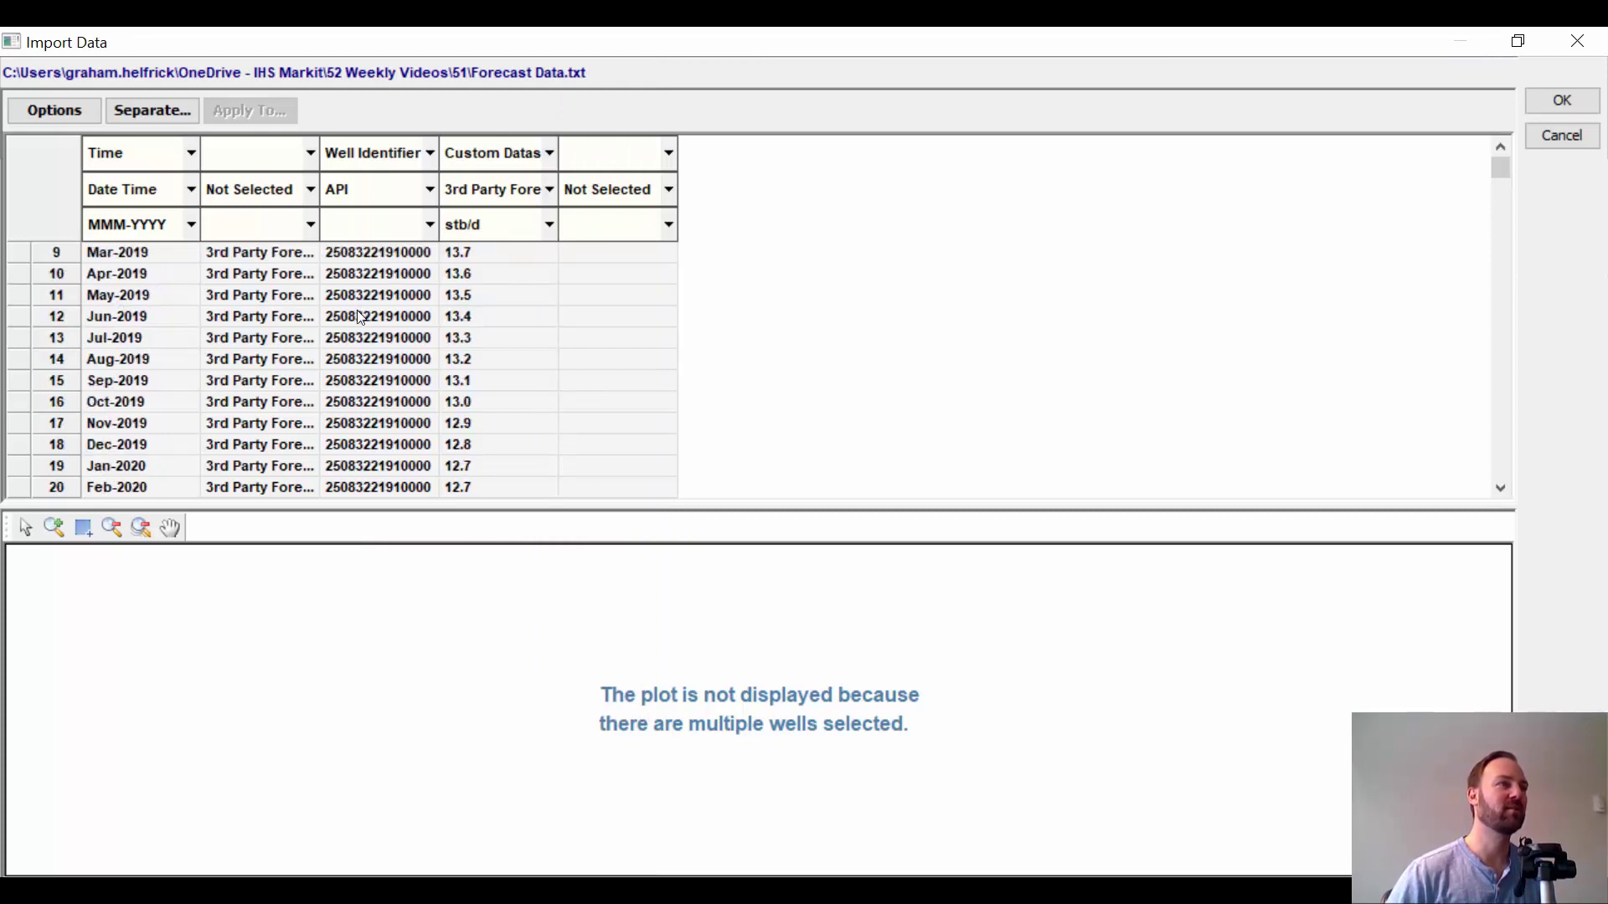
scroll(359, 317, down, 10)
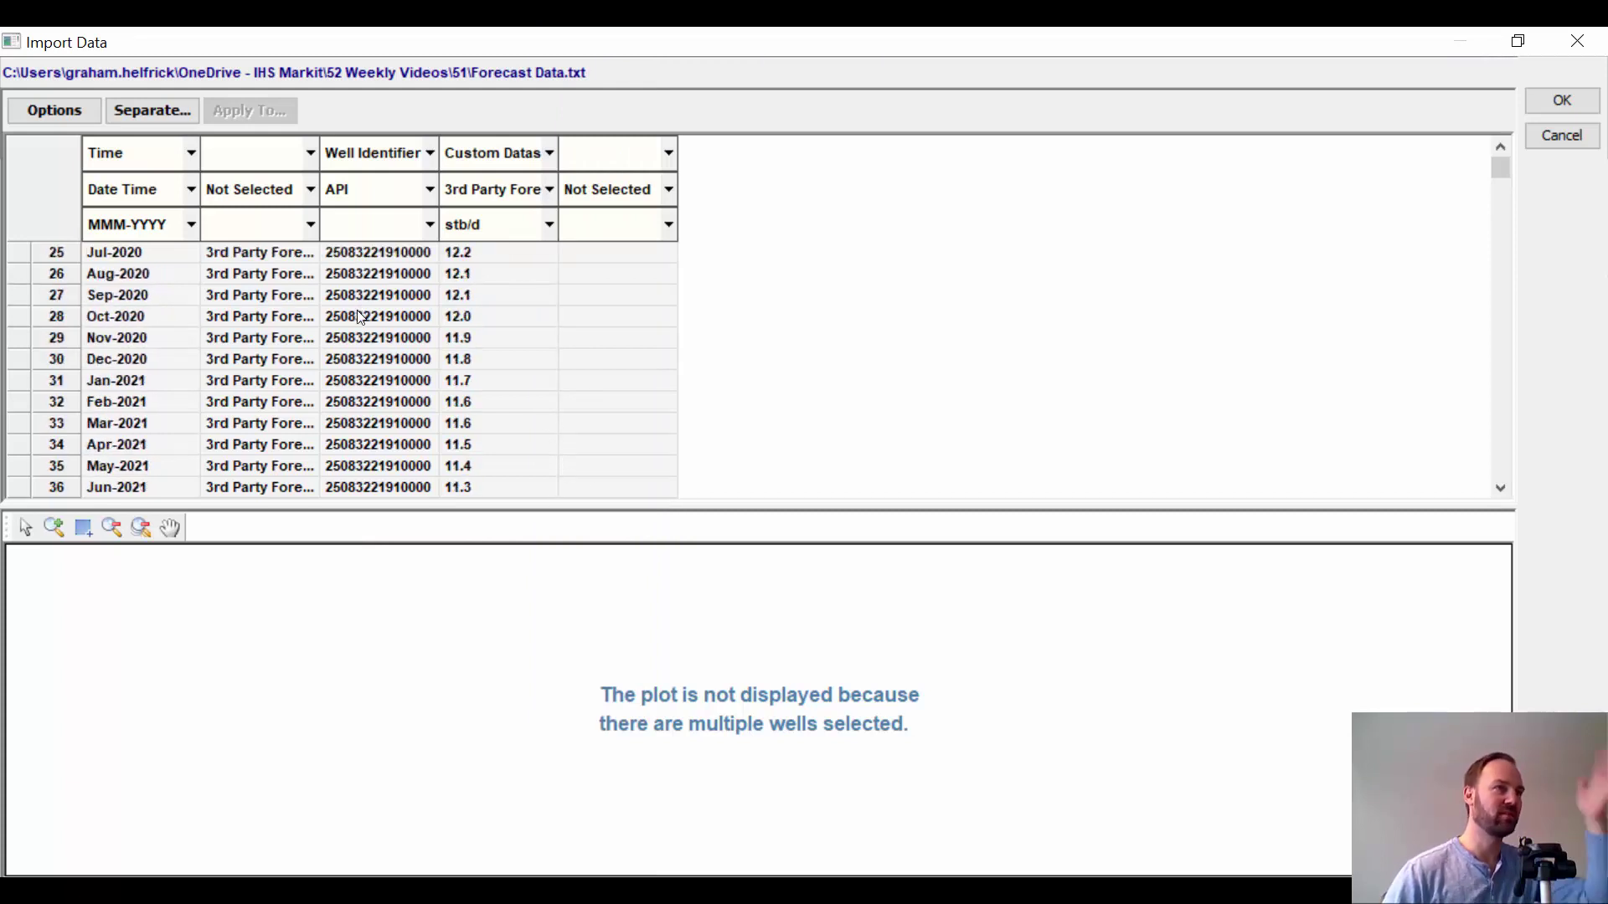
scroll(358, 316, down, 20)
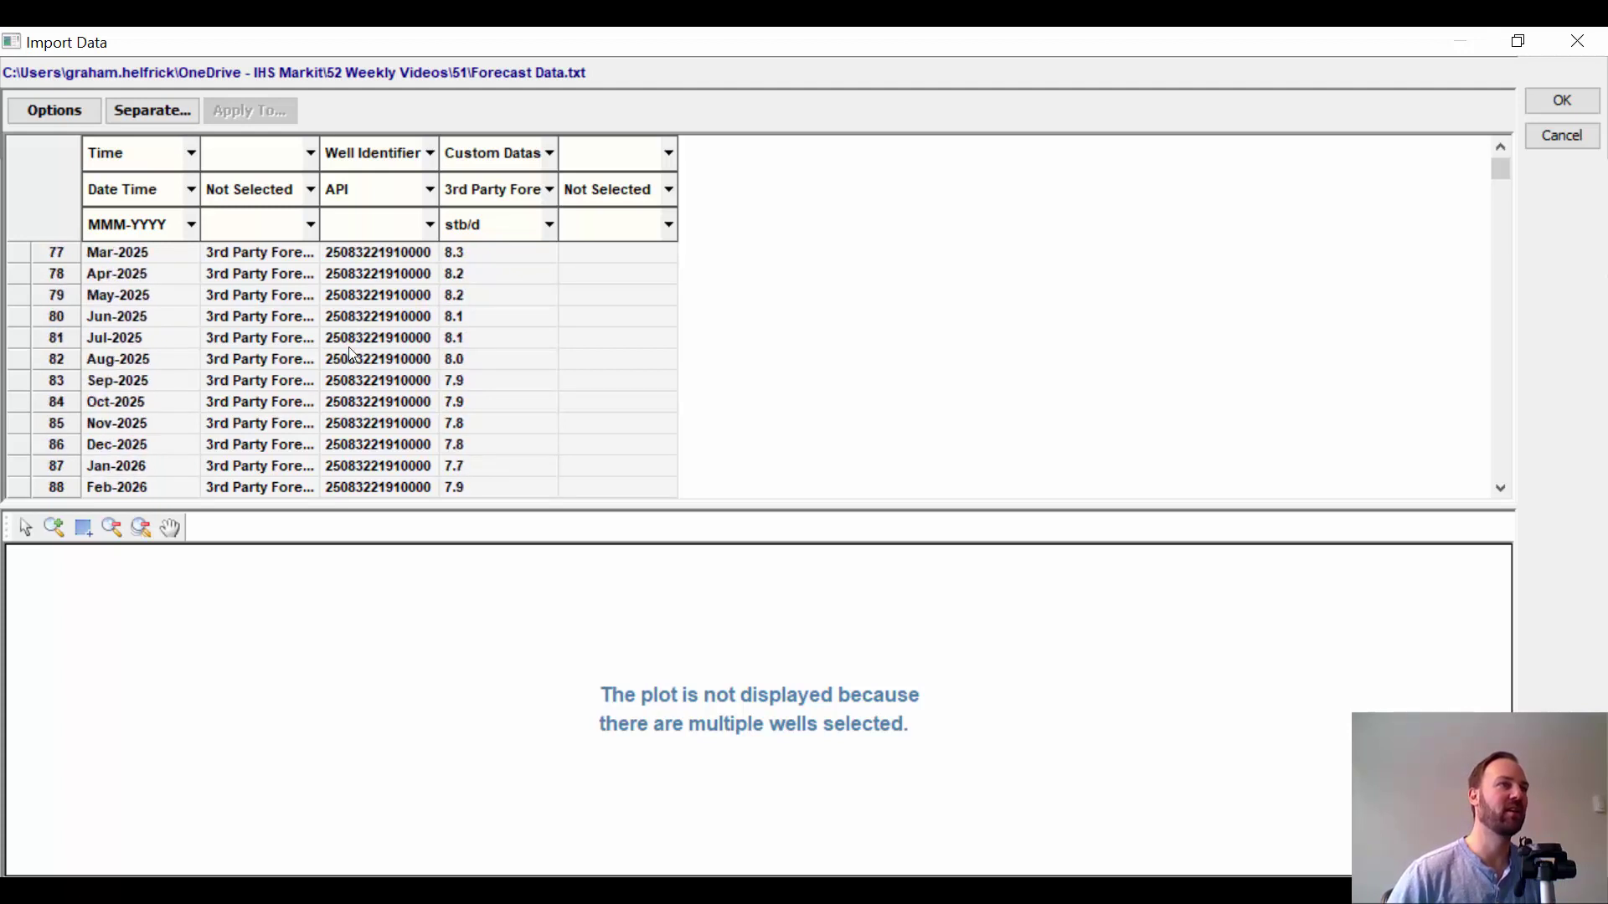
scroll(396, 432, down, 12)
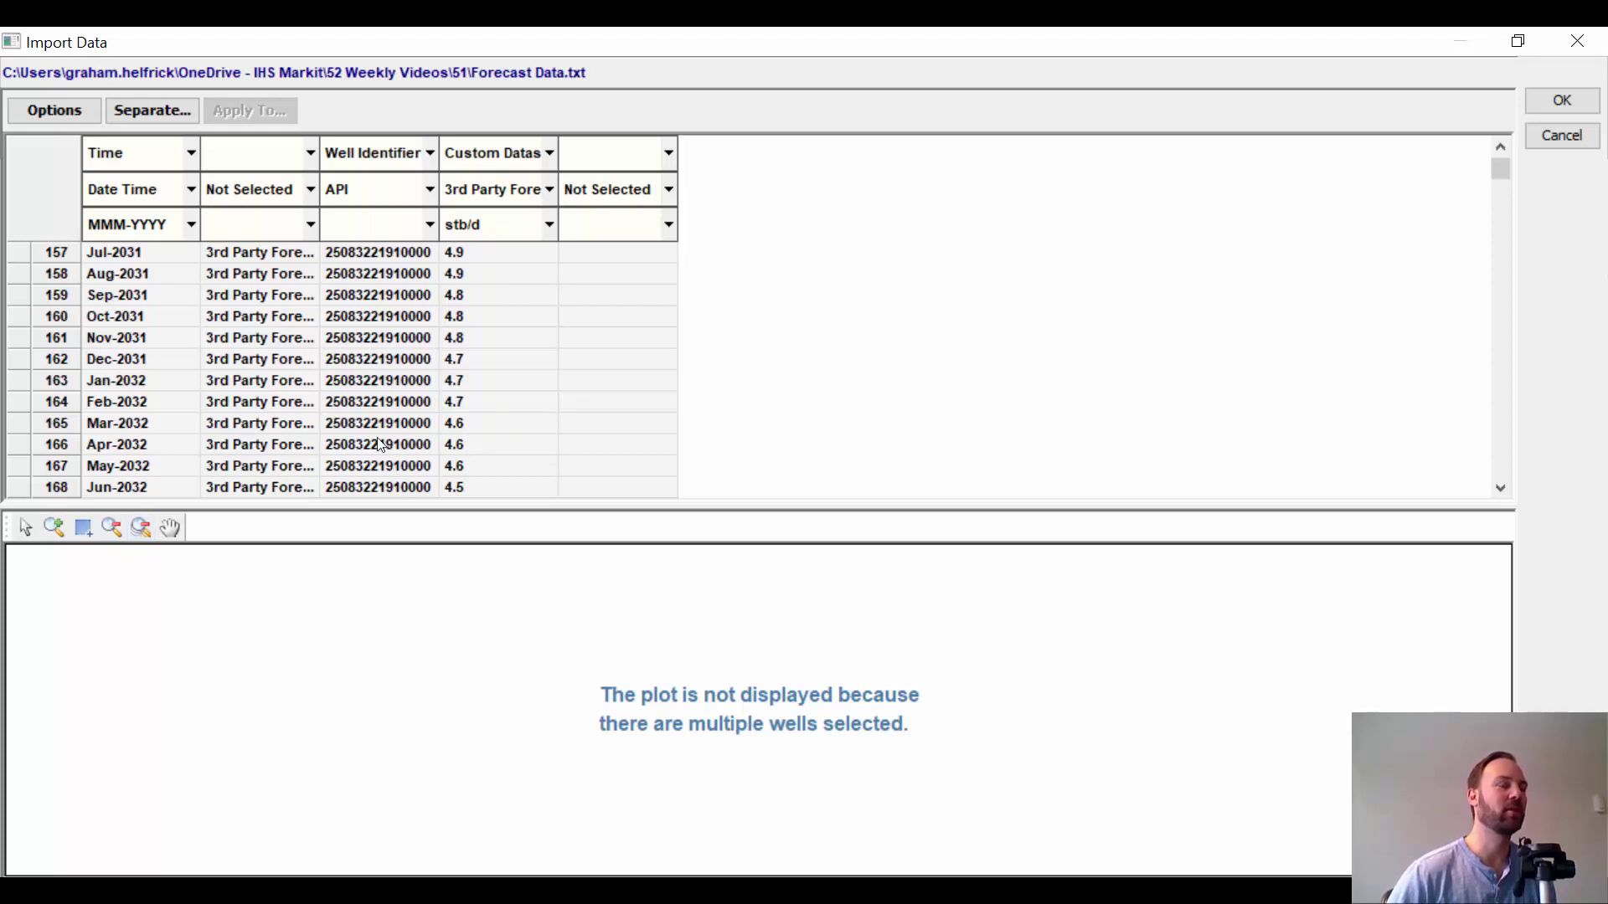
click(151, 112)
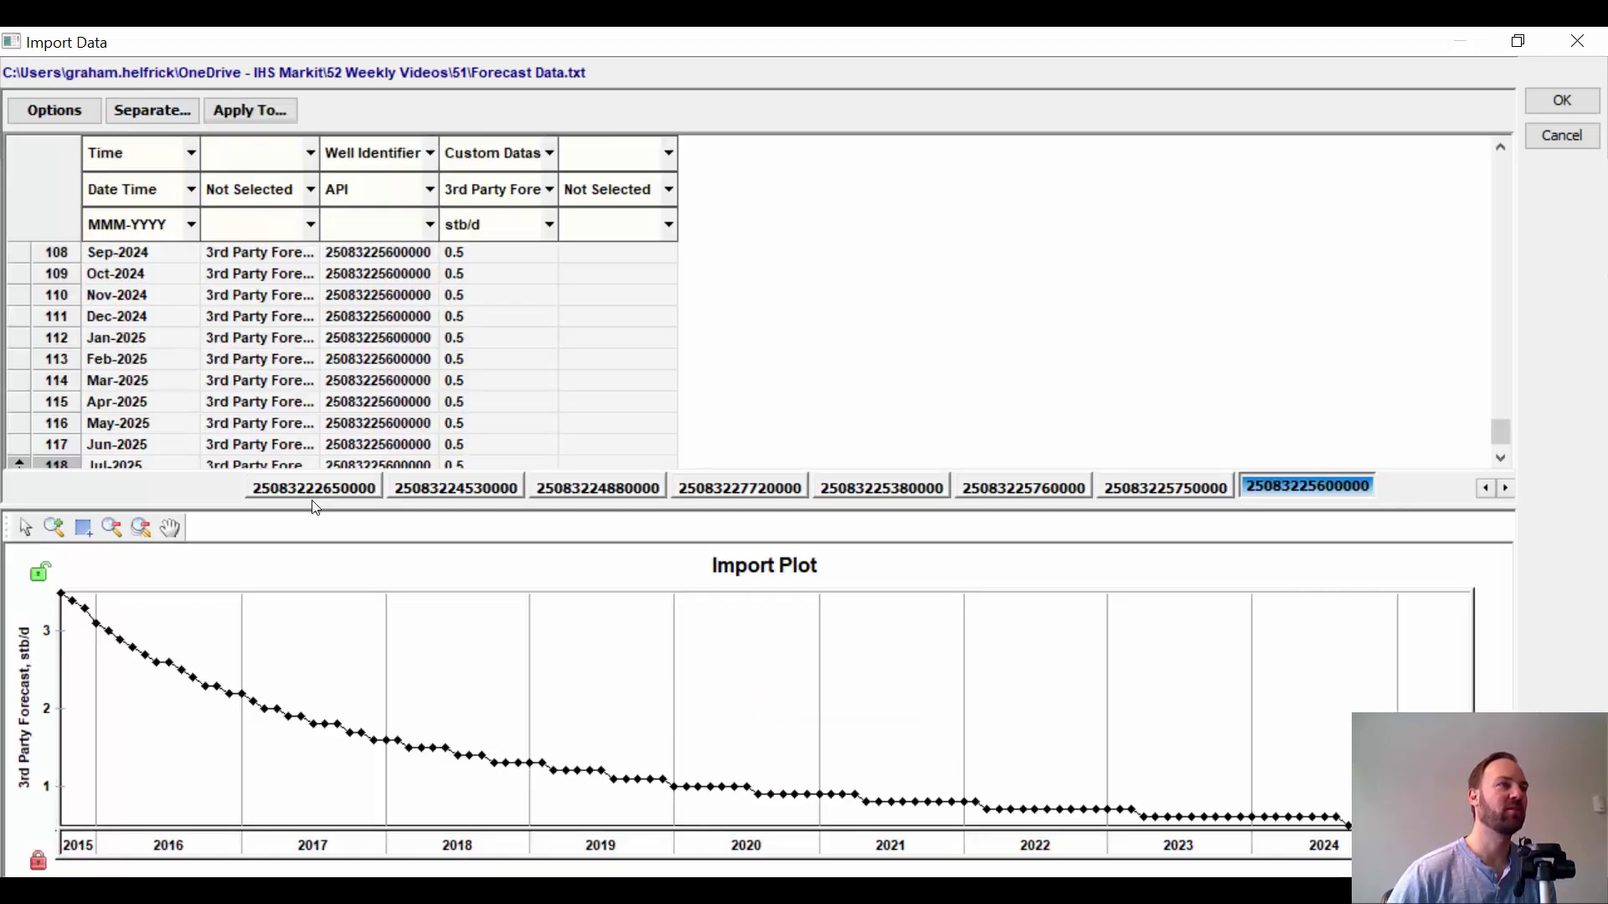
click(323, 488)
click(447, 488)
click(597, 488)
click(739, 489)
click(878, 491)
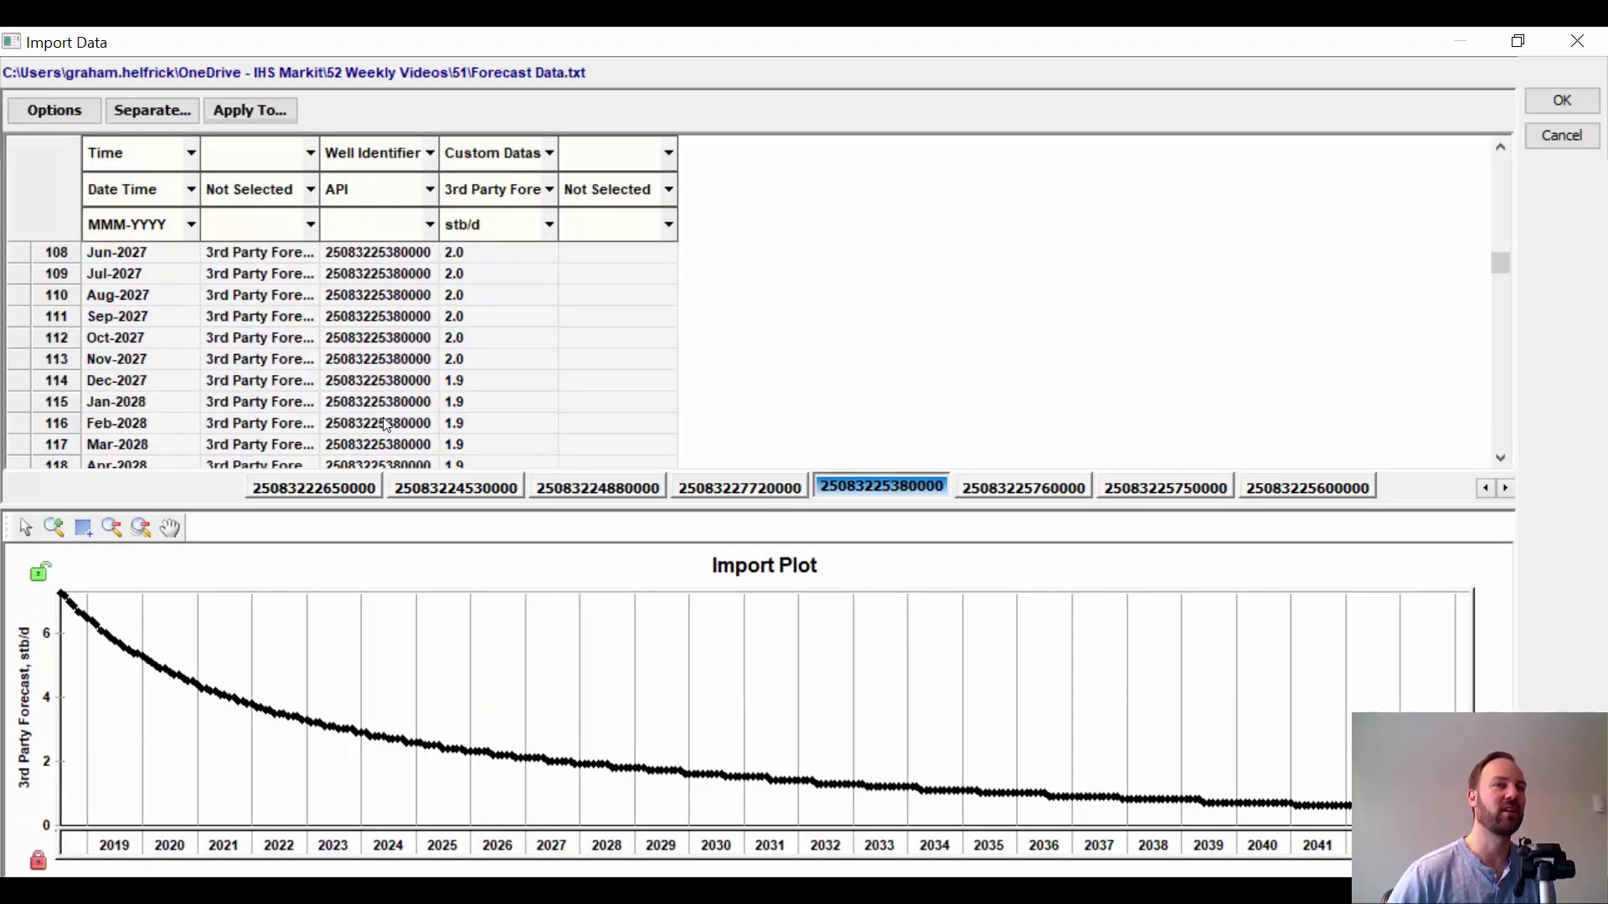
click(1030, 490)
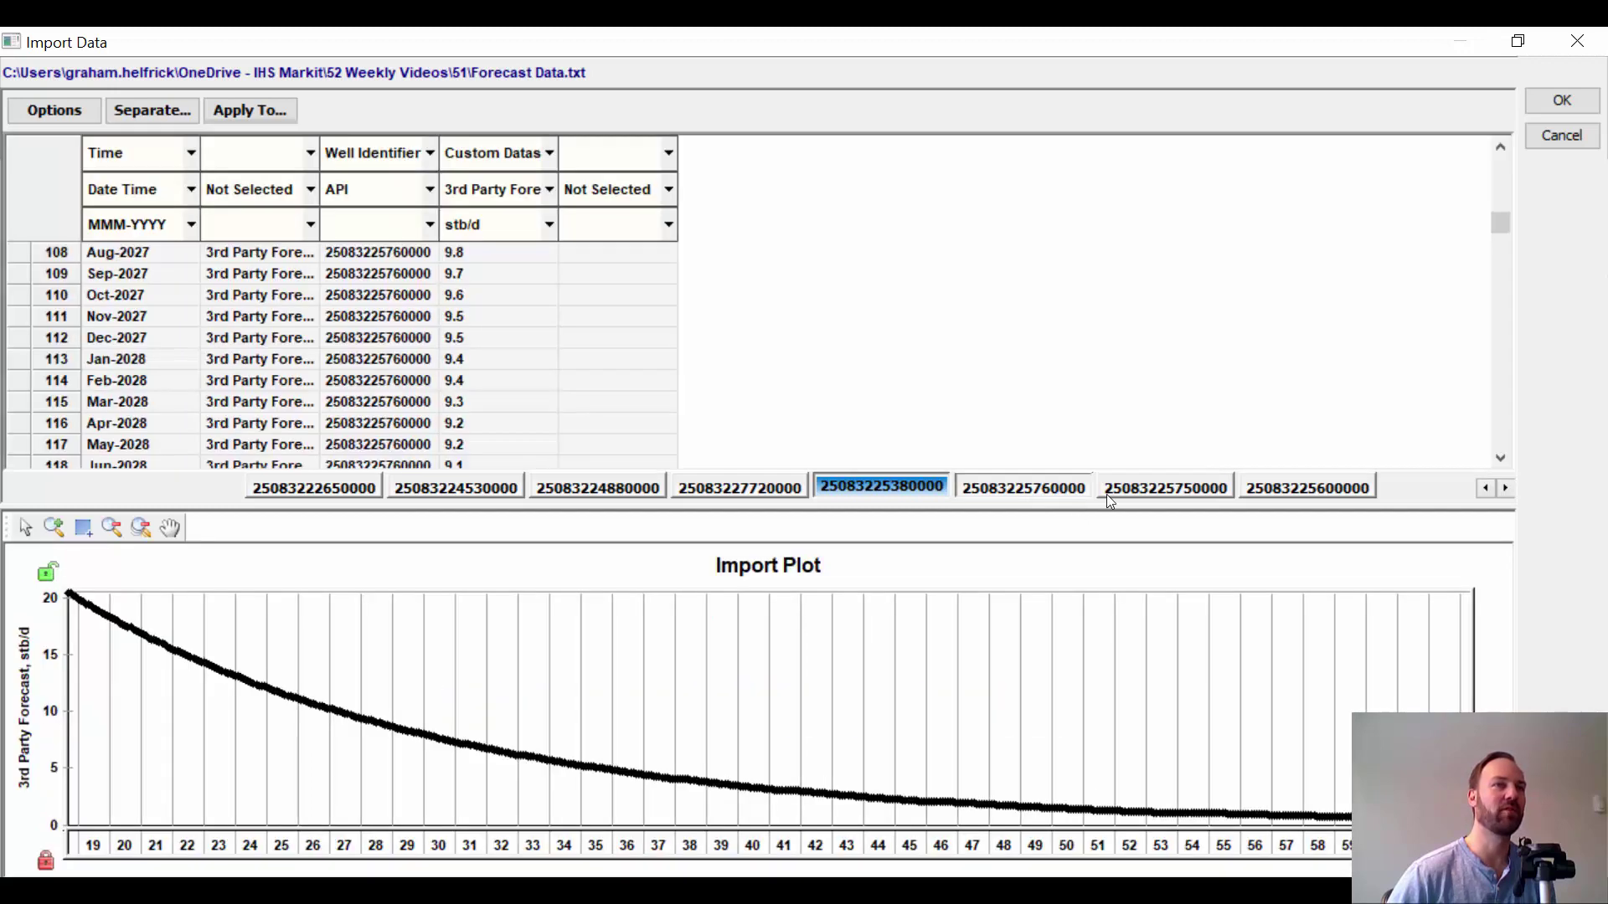
click(1168, 489)
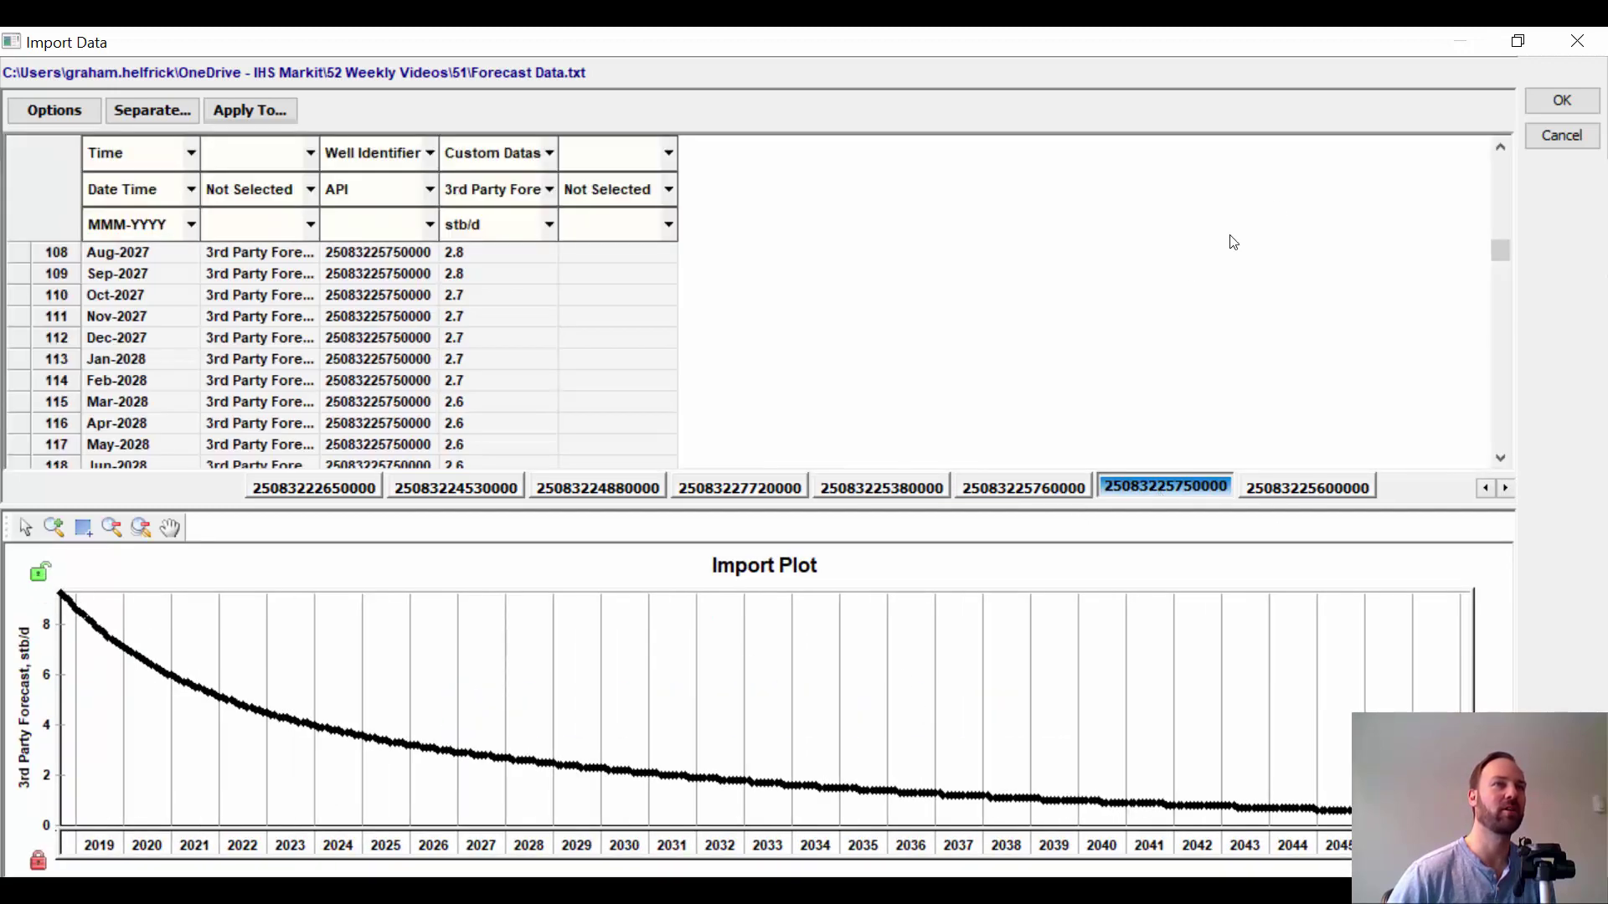
Step: Accept the mapping and import the forecast for all checked wells
click(1562, 100)
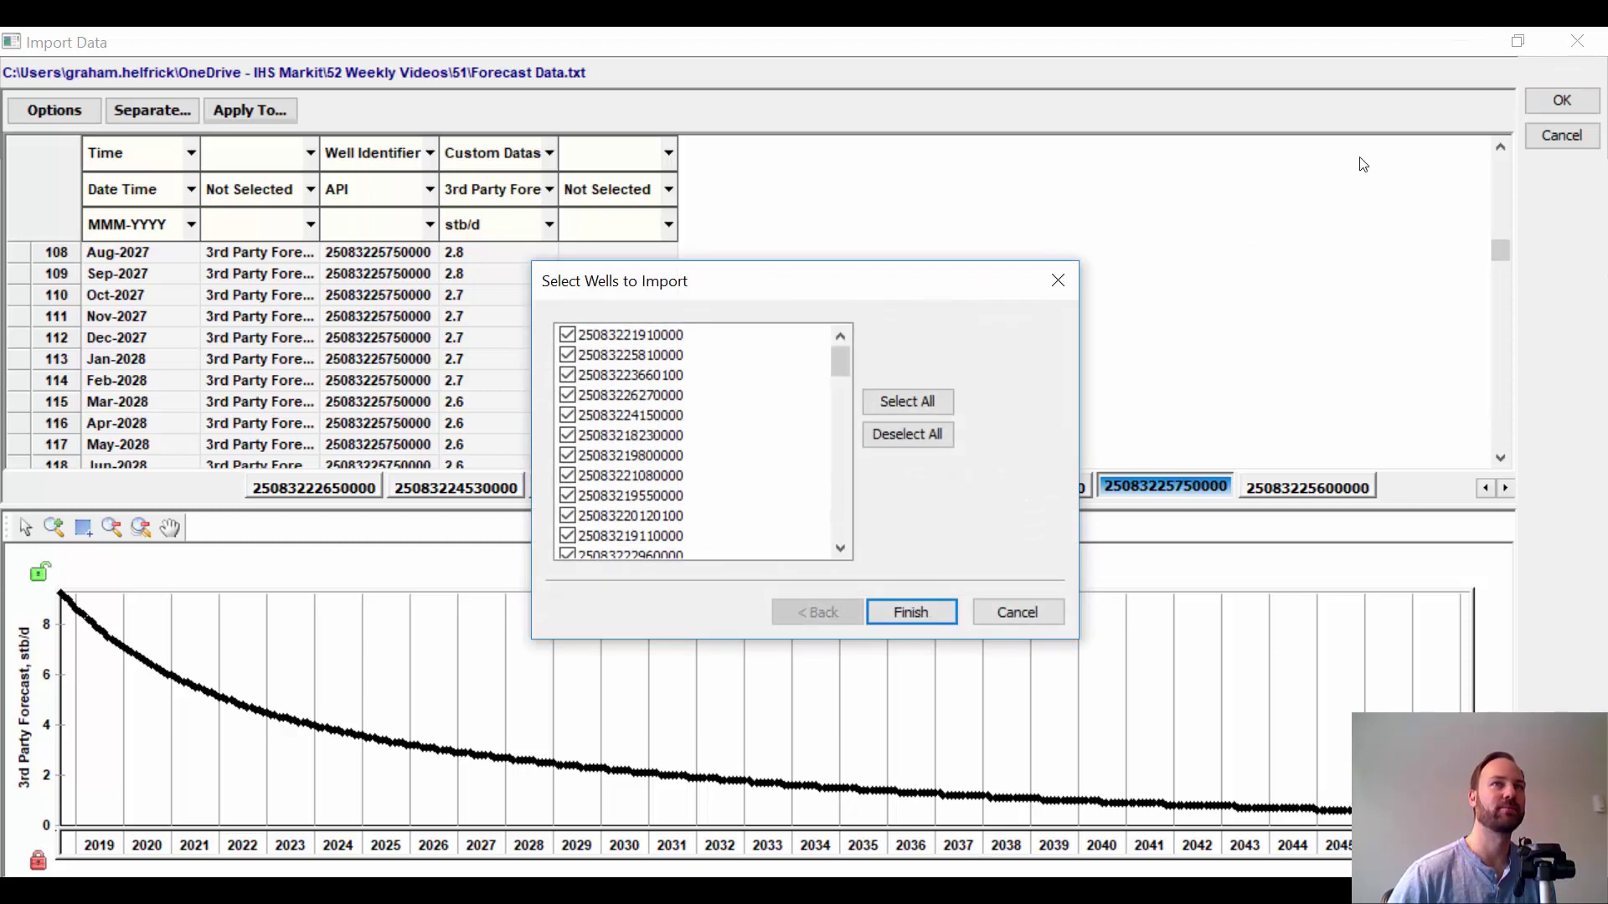
click(898, 616)
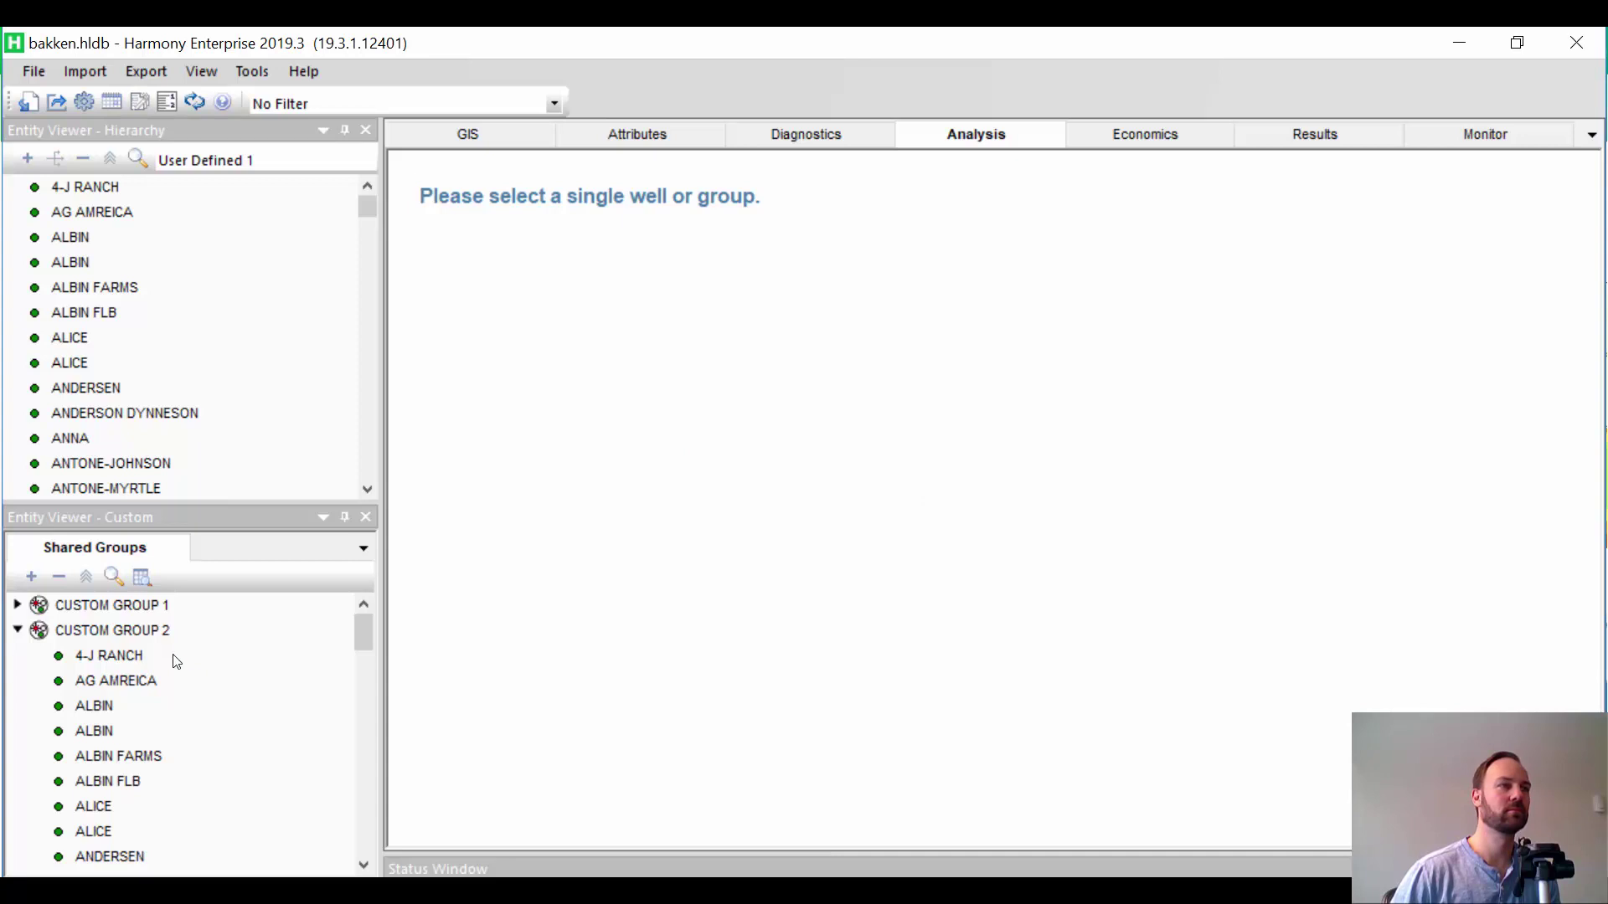
Step: Check 4-J RANCH's production editor for 3rd Party Forecast values starting 09/01/2018
click(143, 656)
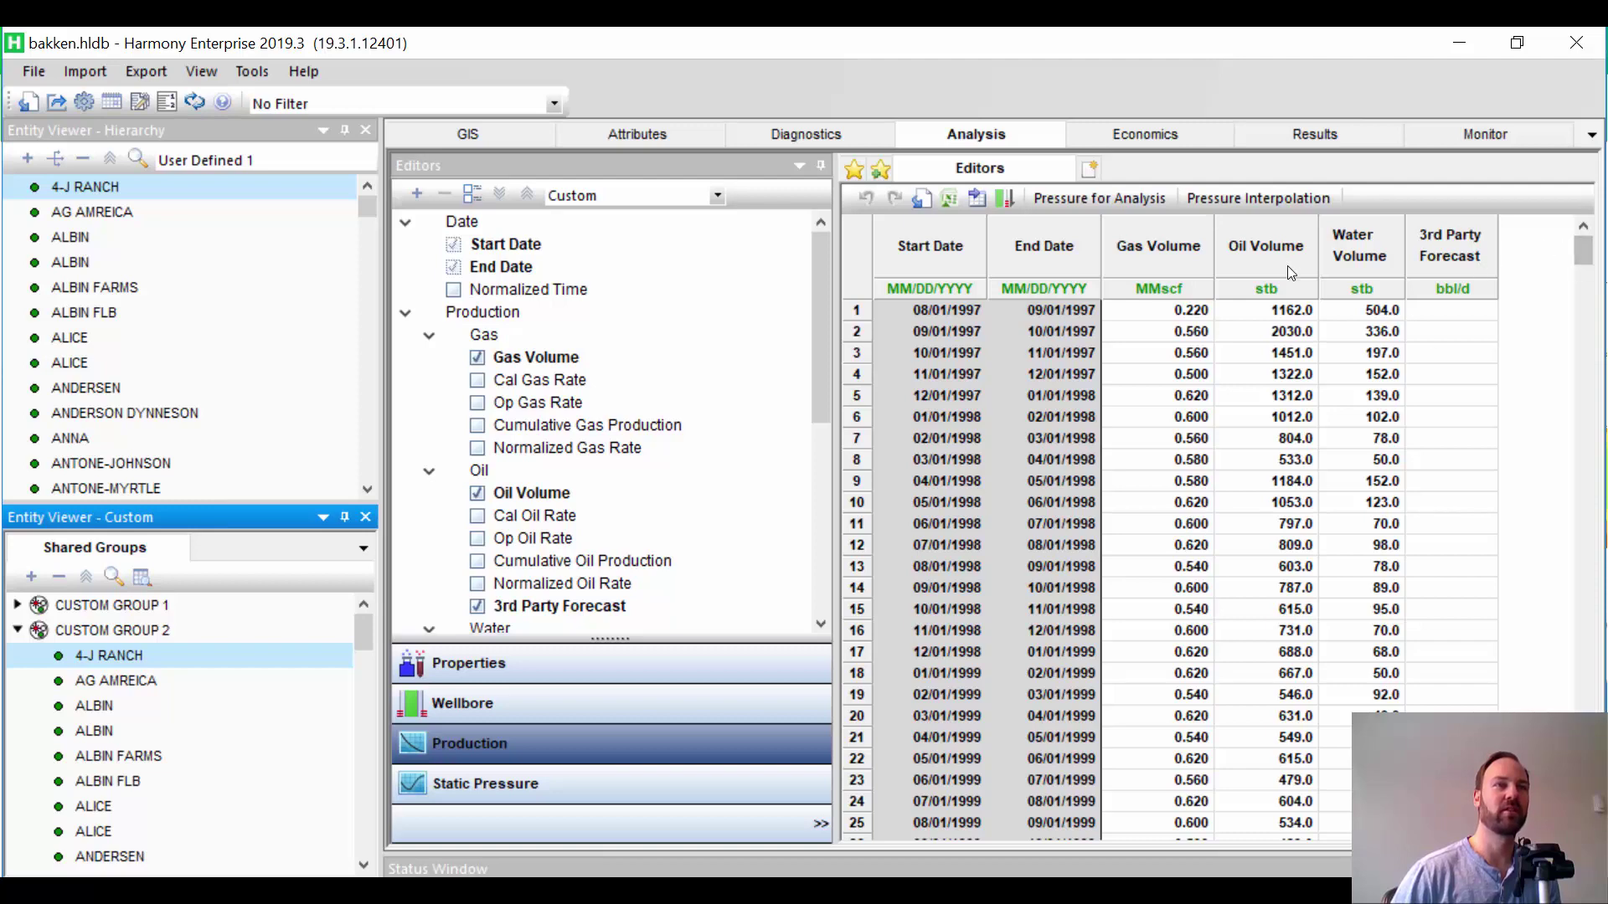
drag(1583, 249, 1584, 410)
key(ctrl+Home)
drag(1583, 251, 1583, 534)
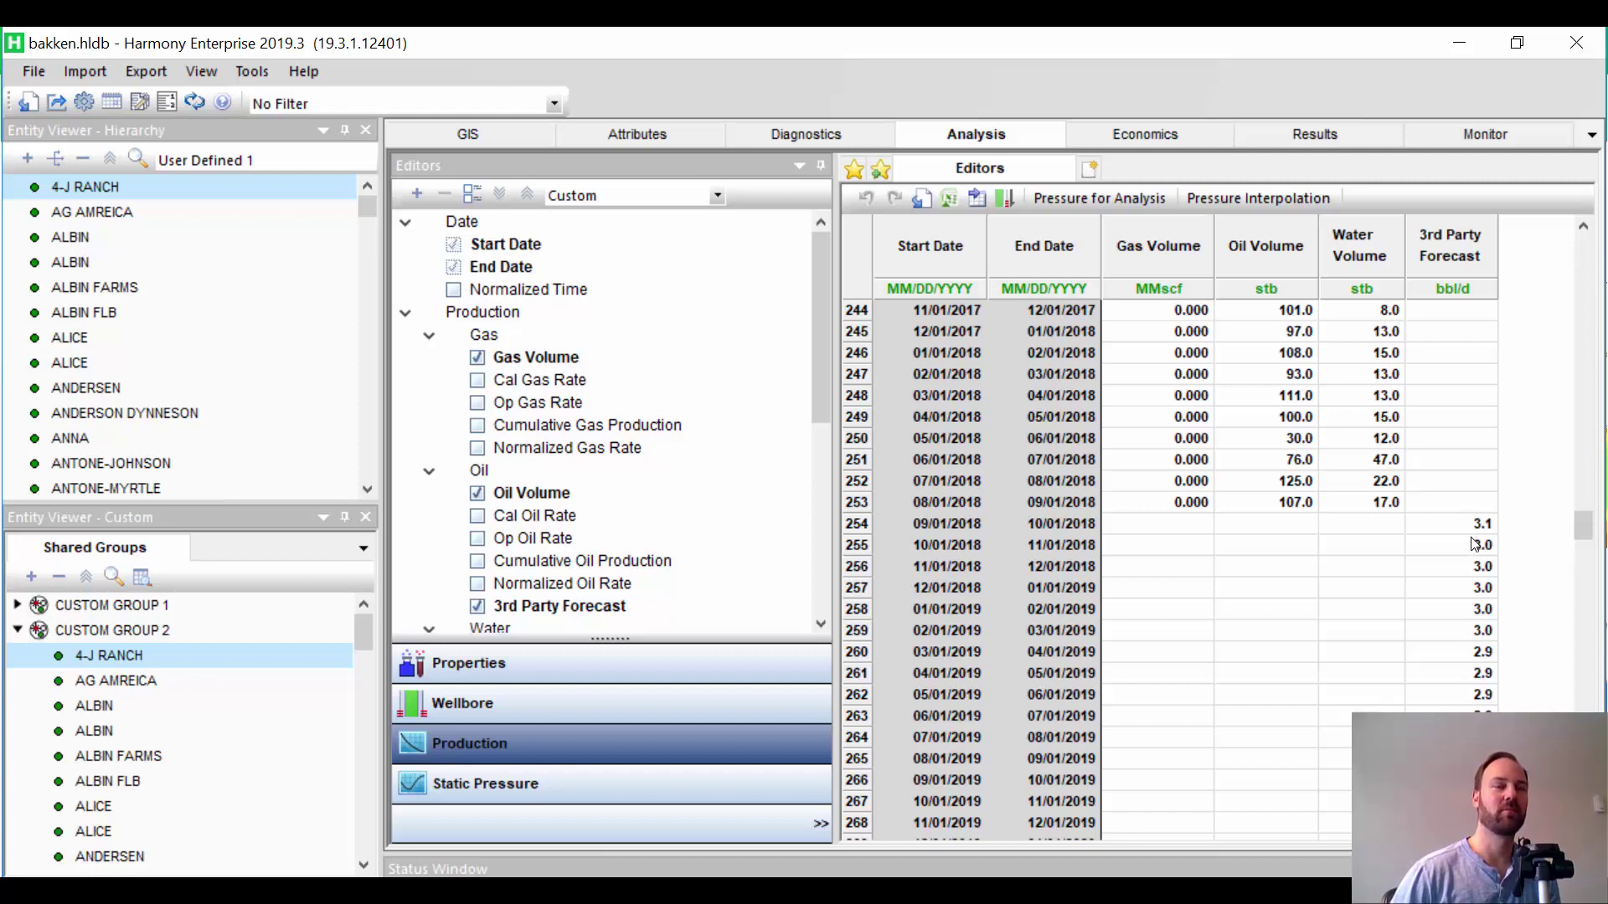
scroll(1582, 569, down, 20)
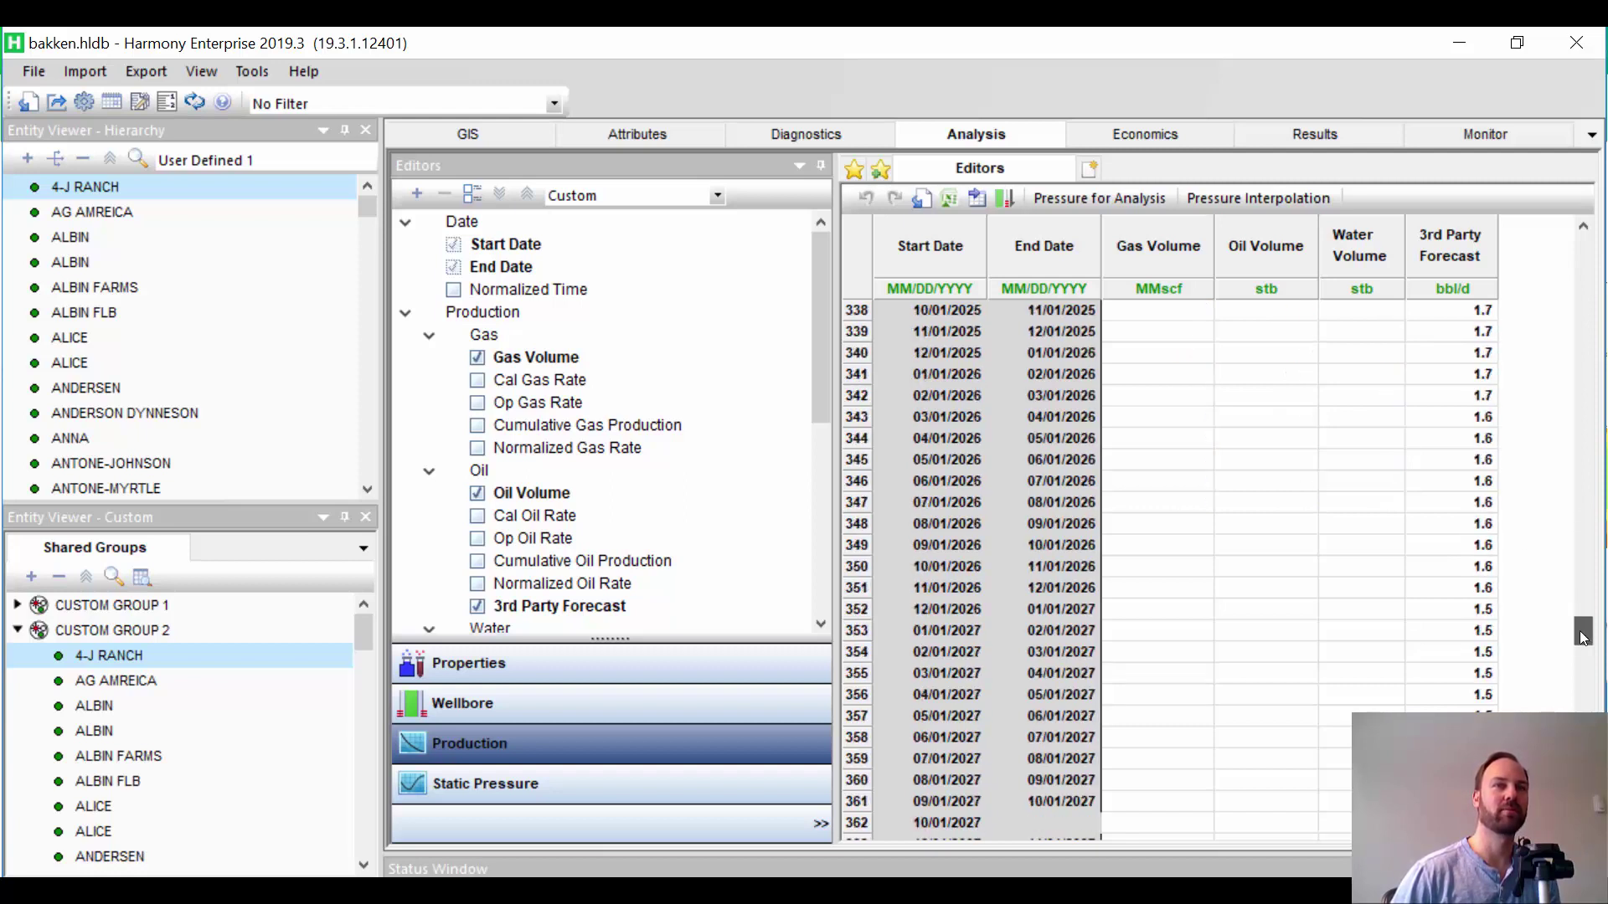
drag(1582, 611, 1582, 250)
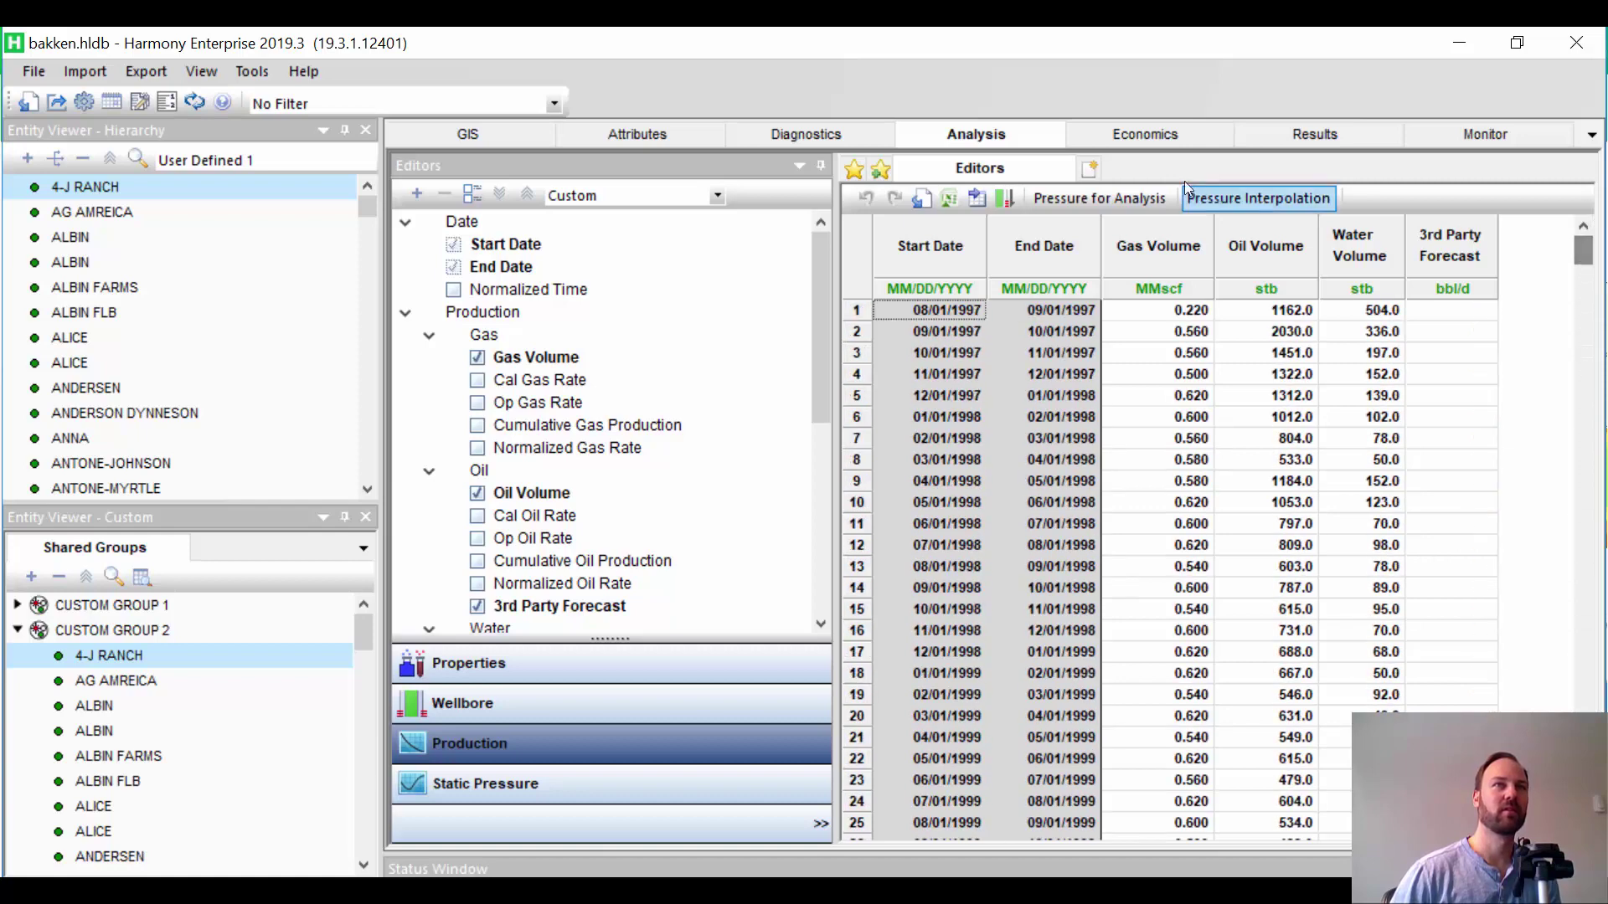
Step: Start an Oil Rate vs. Time decline analysis and add 3rd Party Forecast to the plot's y-axis
click(1091, 168)
click(514, 362)
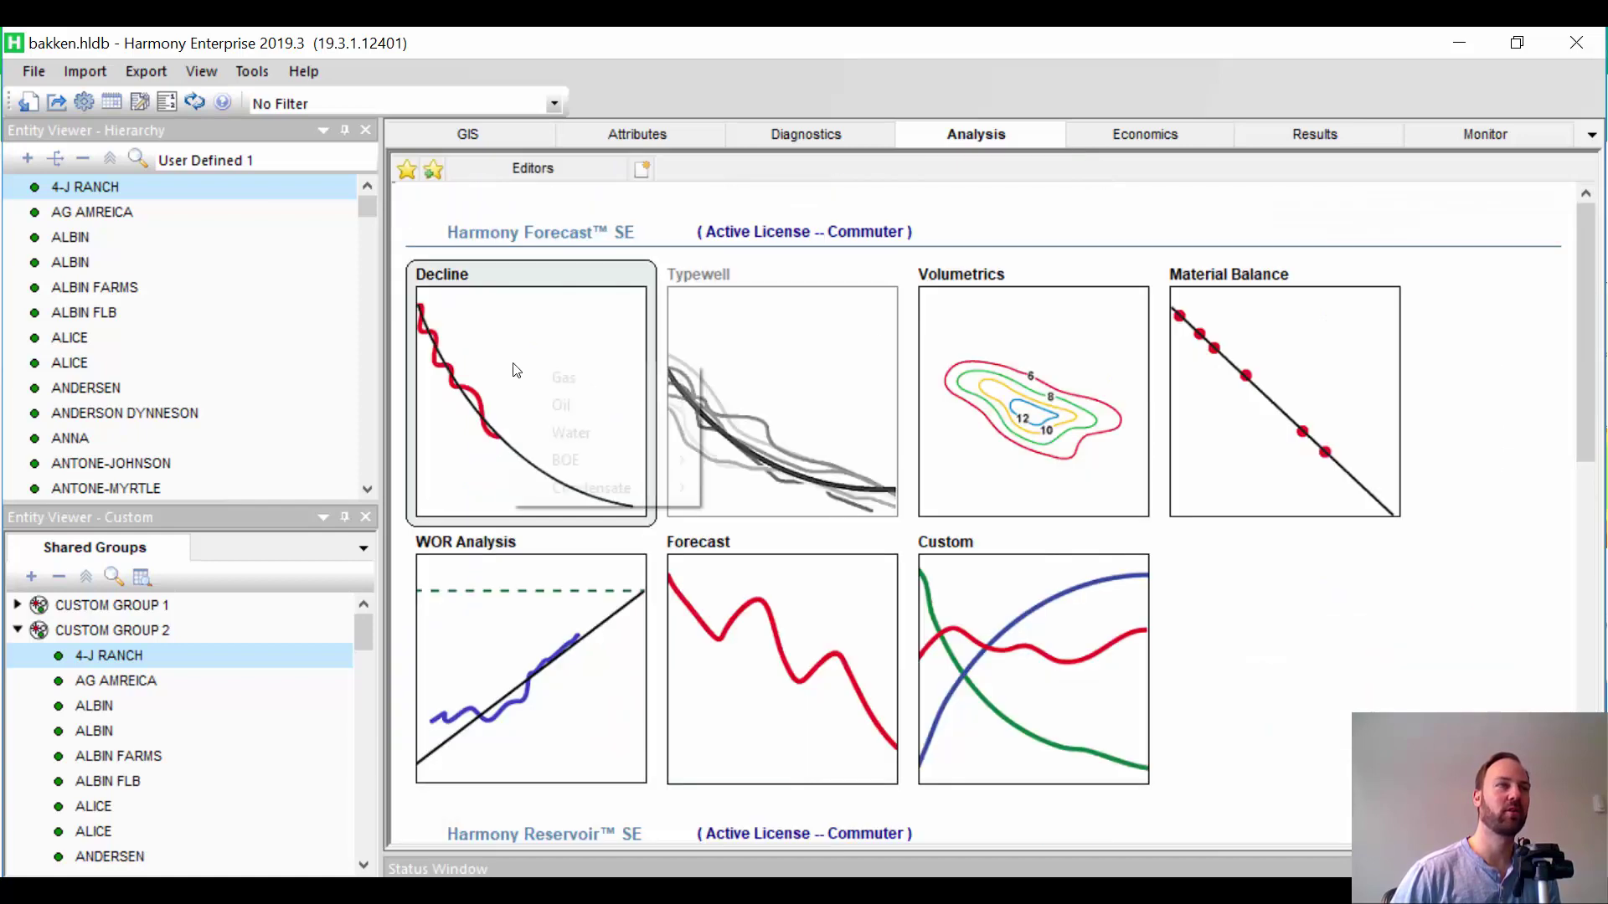
mouse_move(564, 406)
click(832, 435)
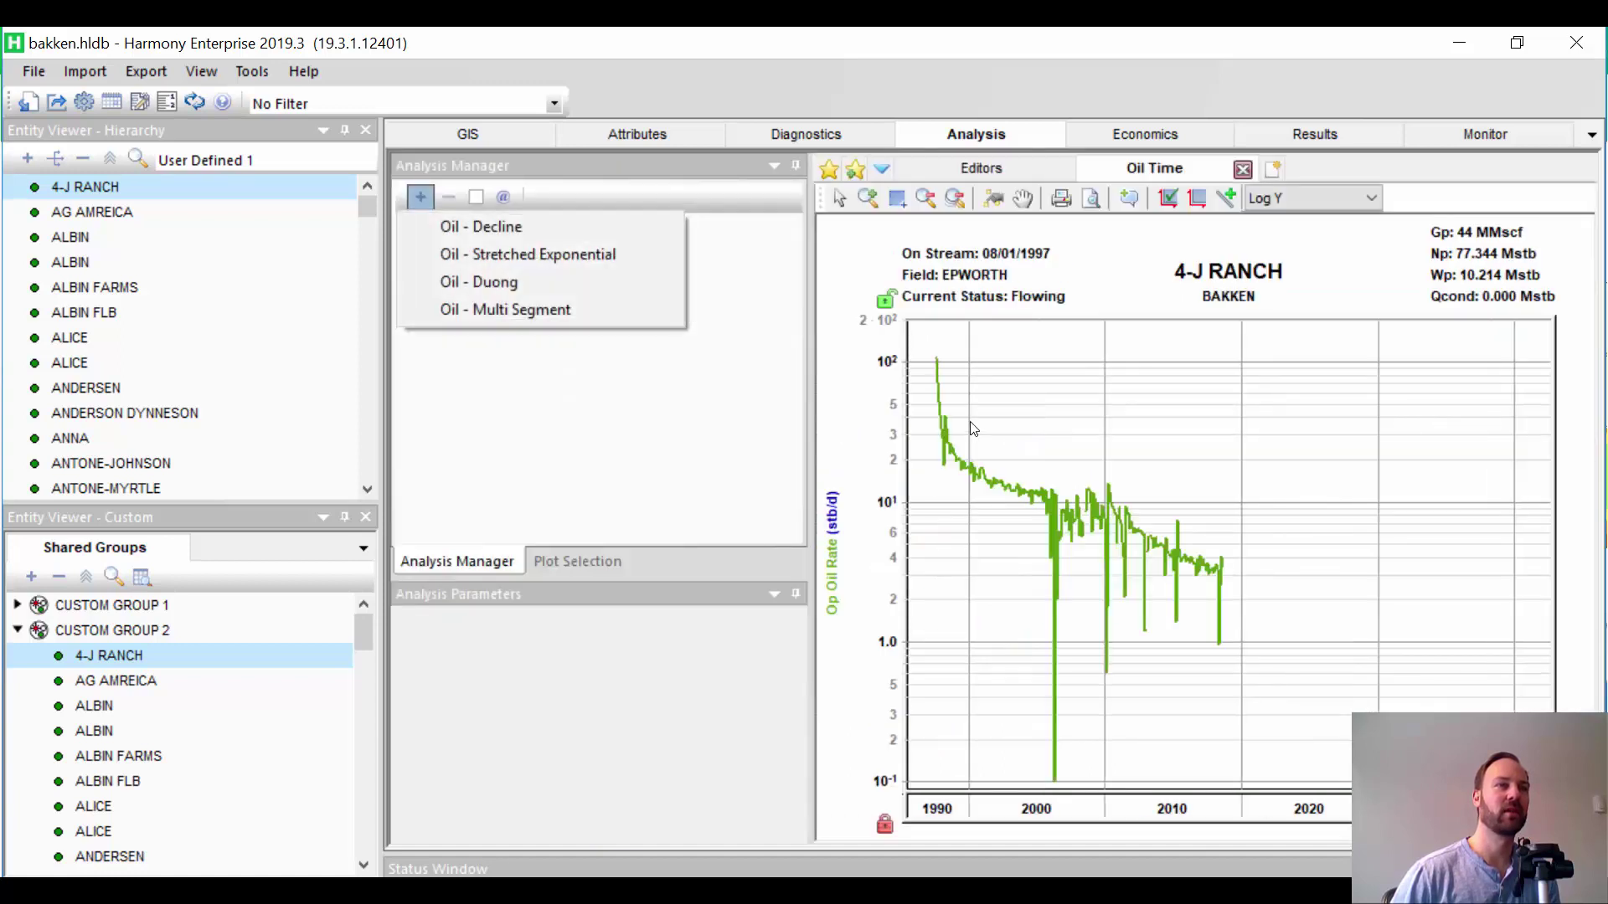
click(573, 561)
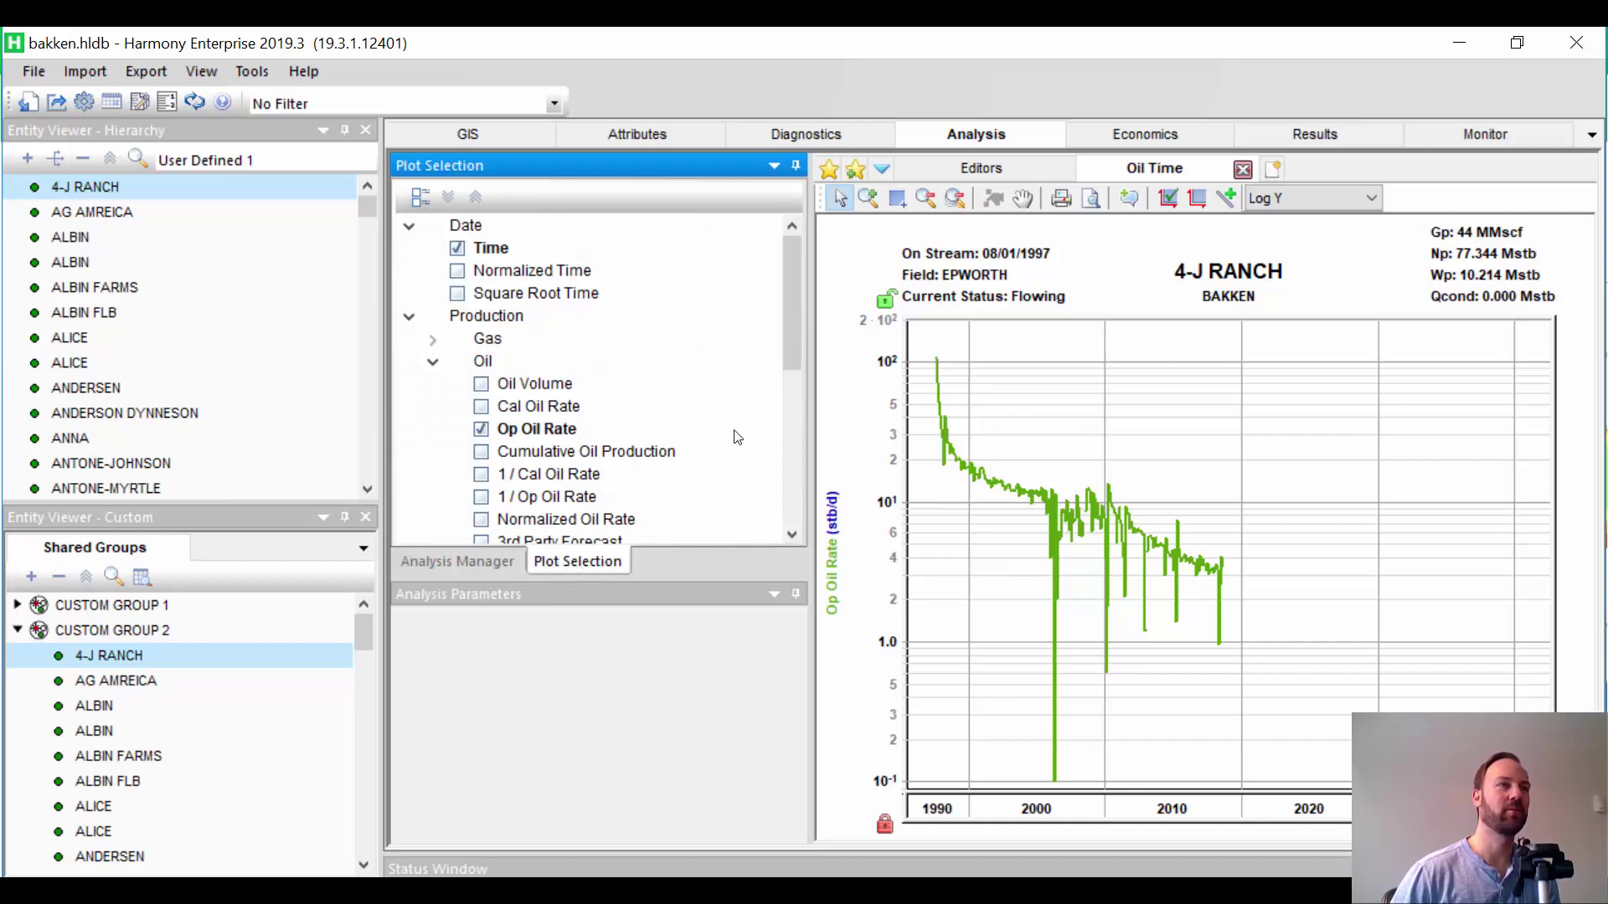
drag(797, 348, 795, 358)
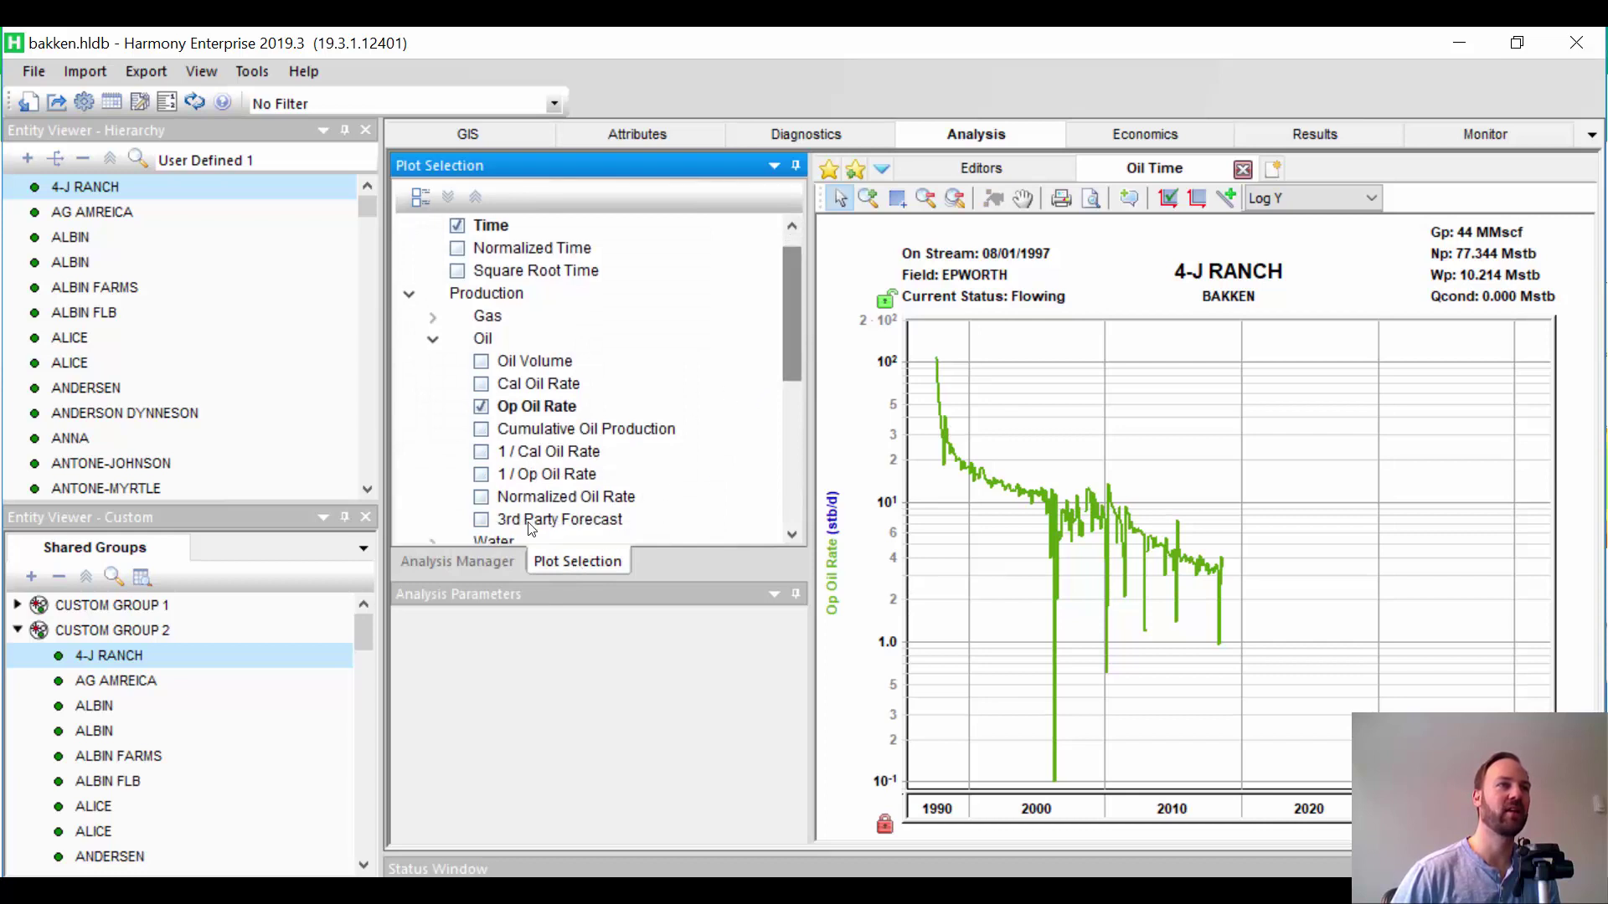
drag(560, 519, 872, 581)
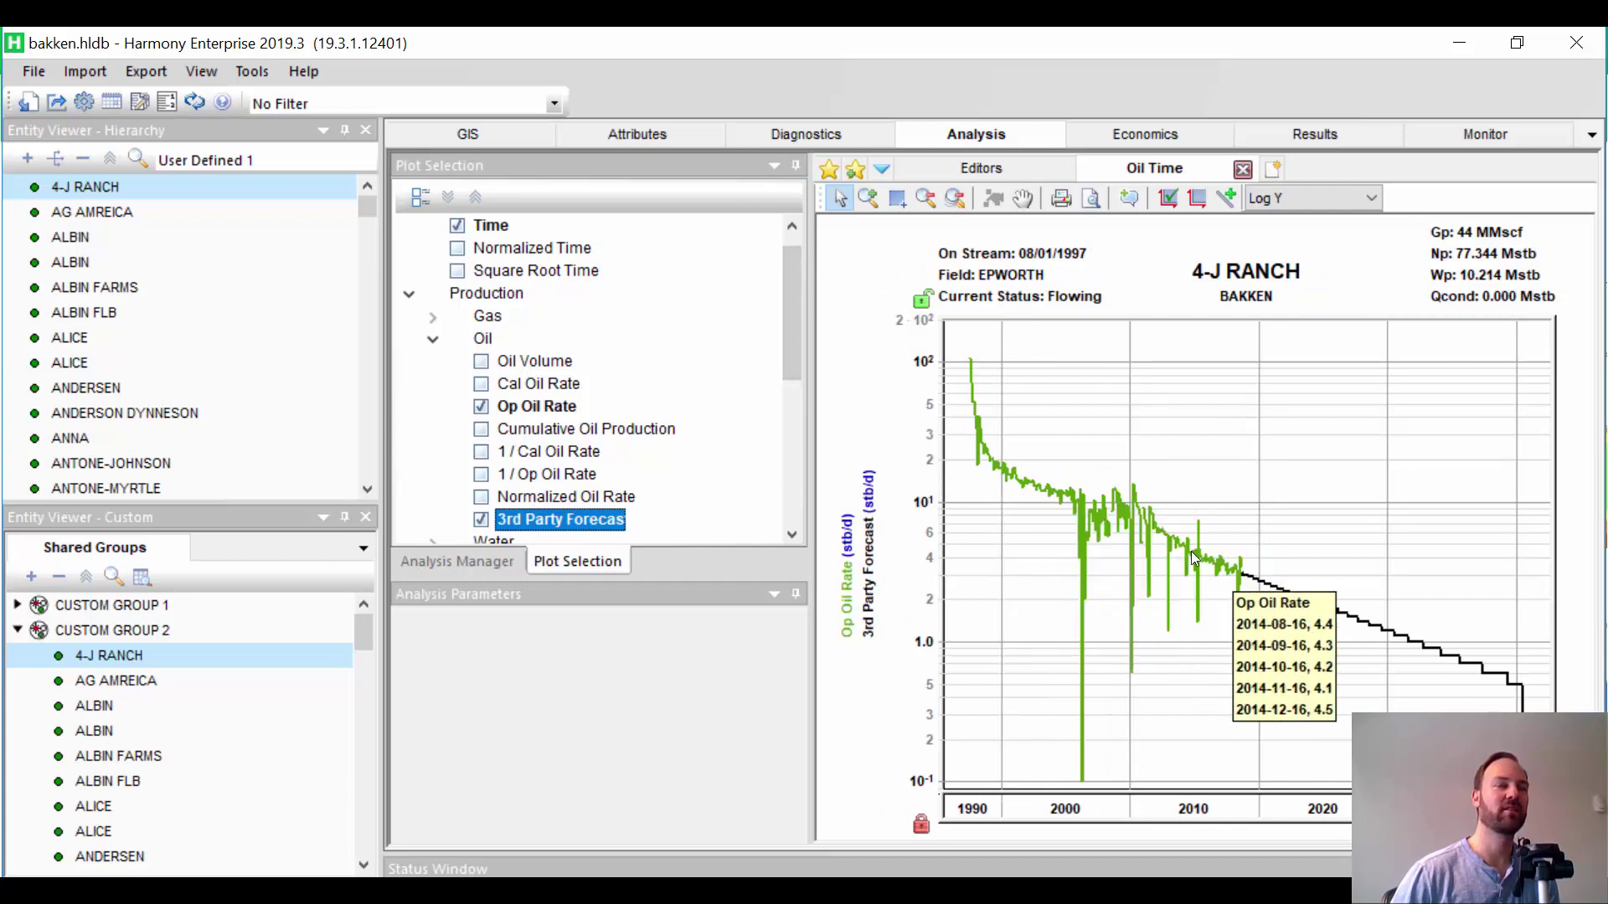
mouse_move(1259, 586)
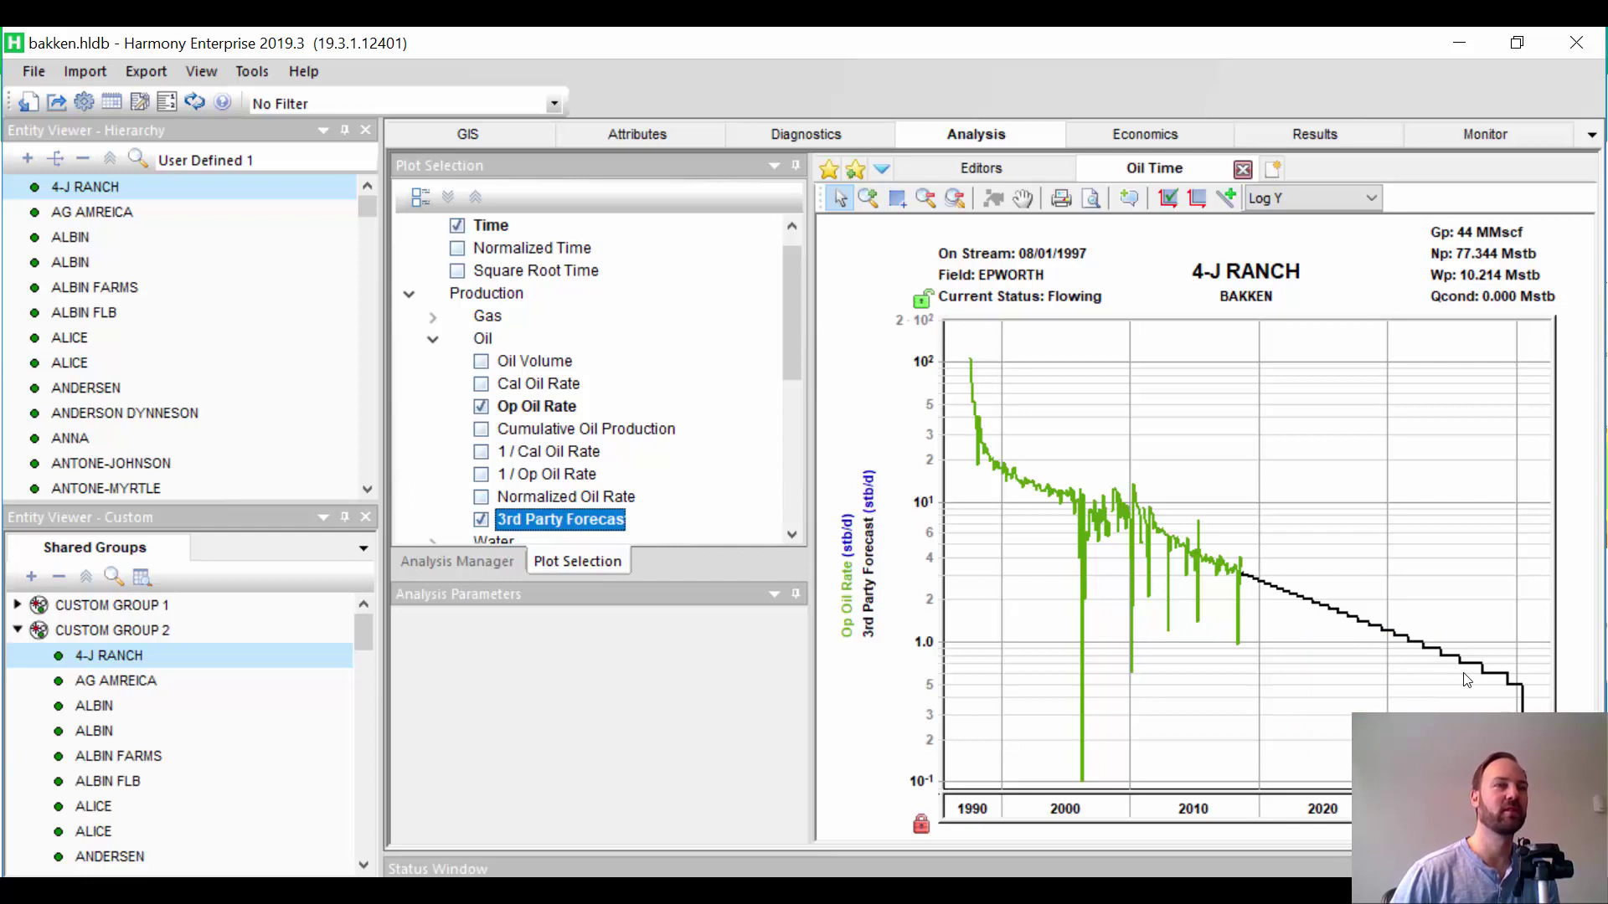
mouse_move(1441, 664)
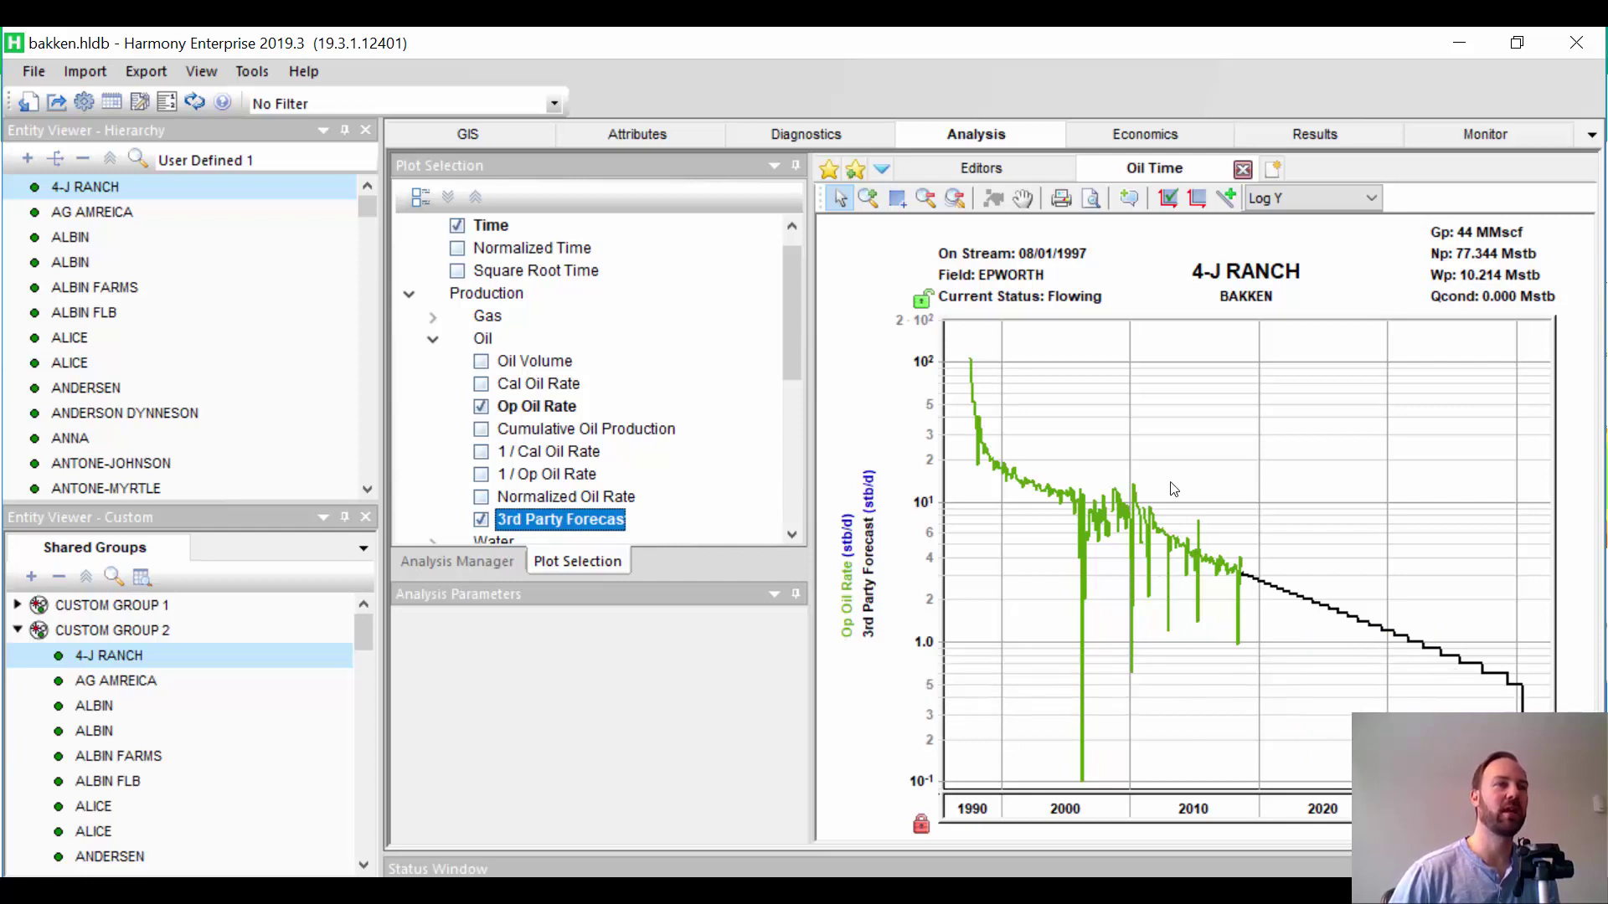
mouse_move(1227, 608)
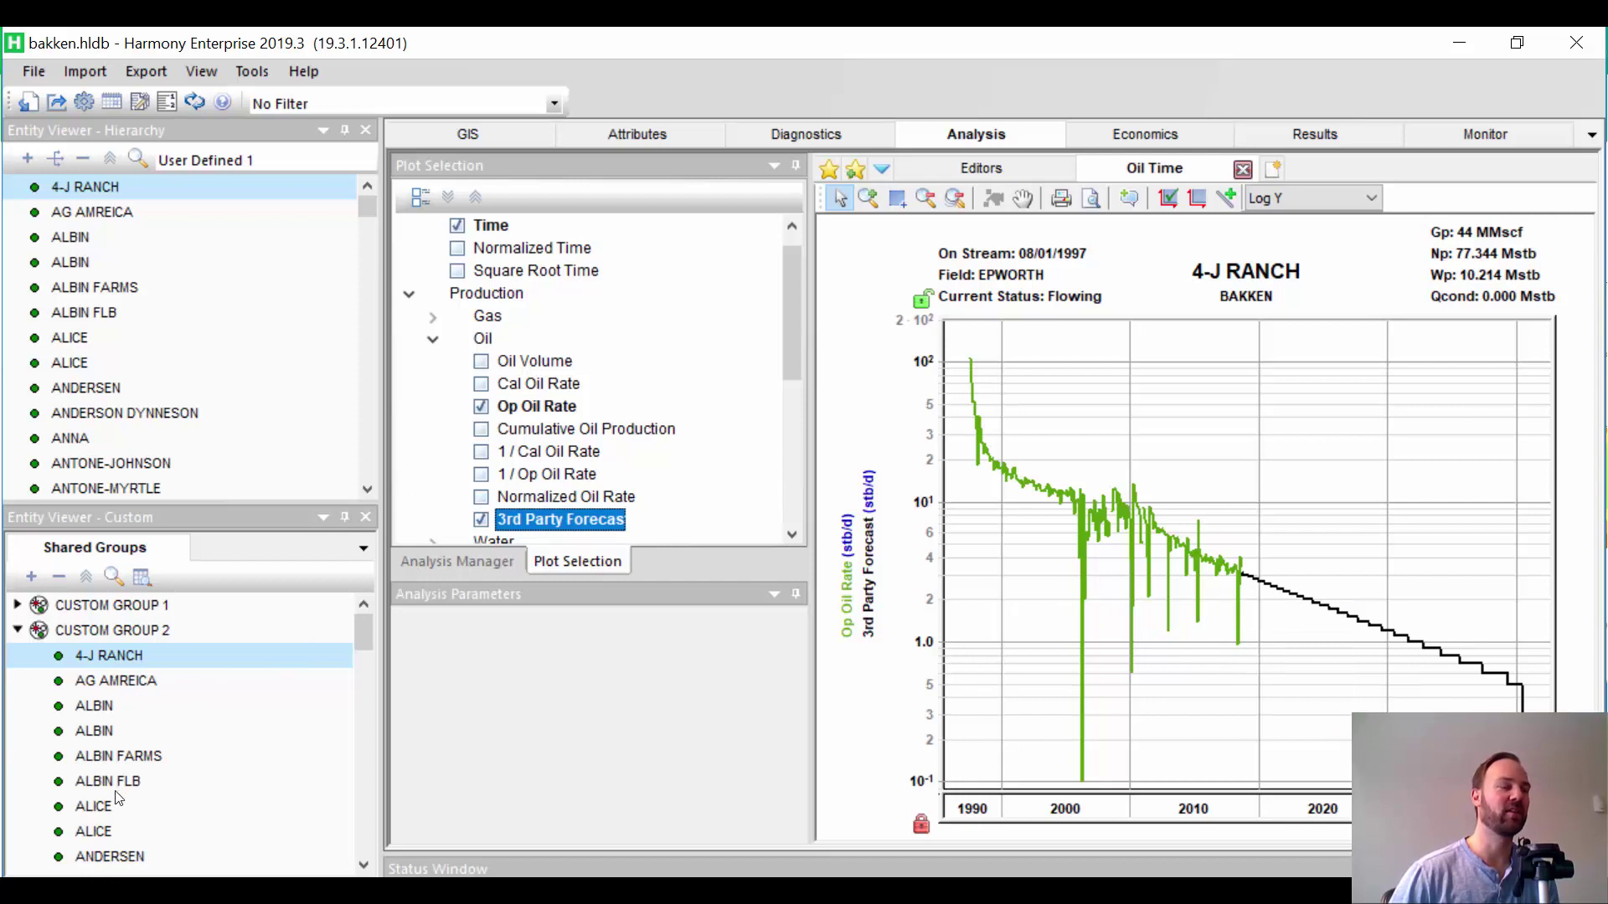
Step: Save the Oil Time worksheet as new workflow 'Oil View with 3rd party forecast'
click(856, 172)
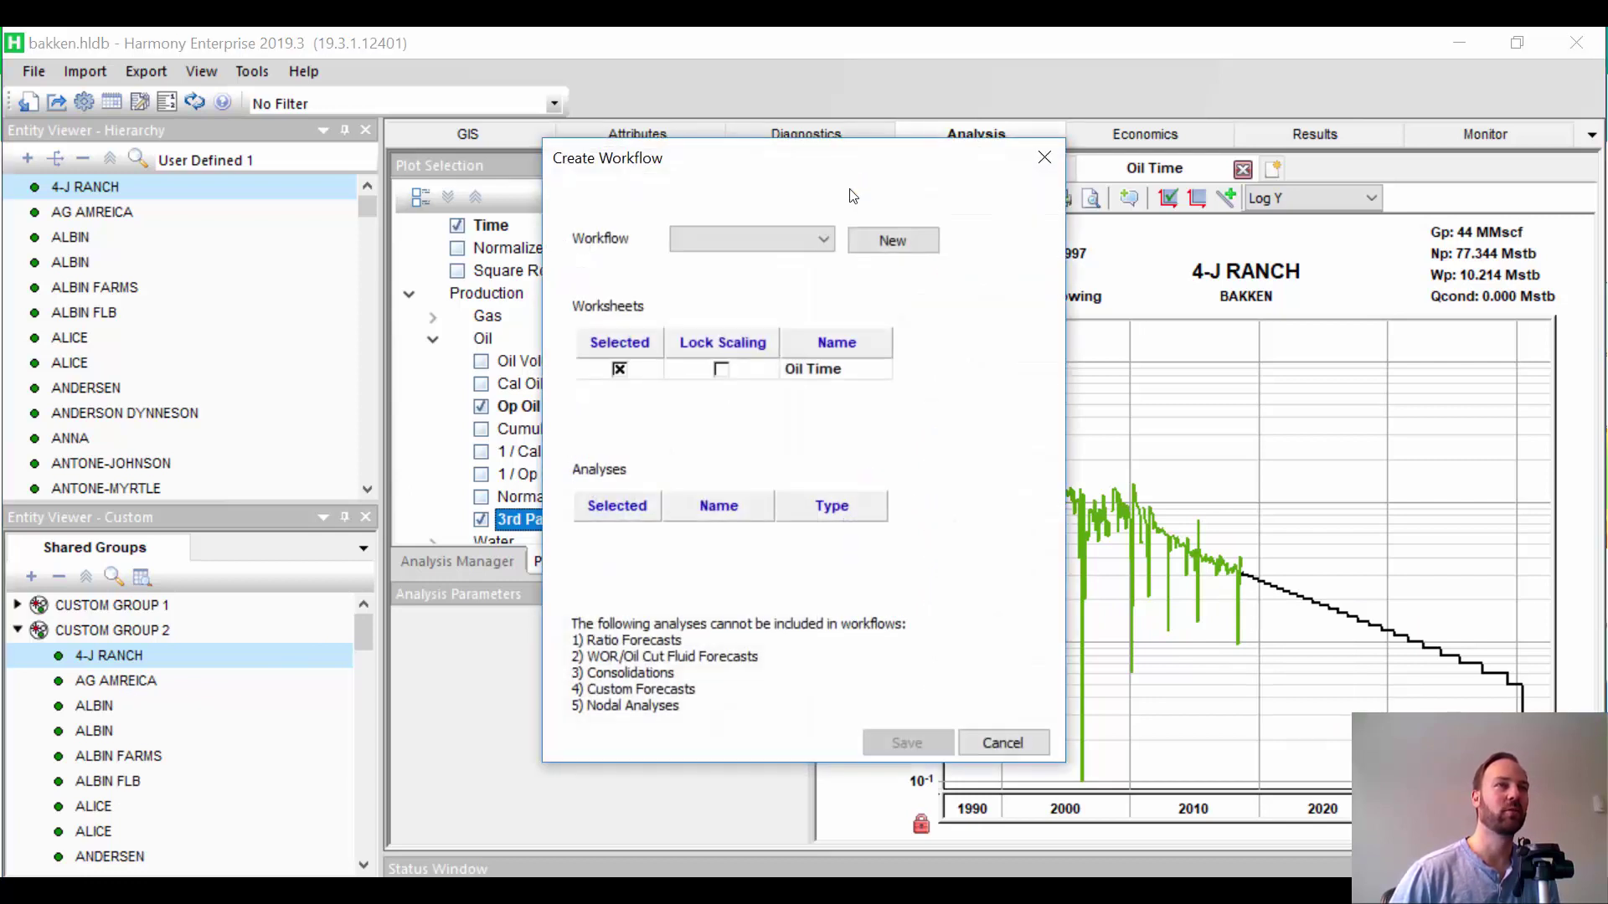
click(891, 248)
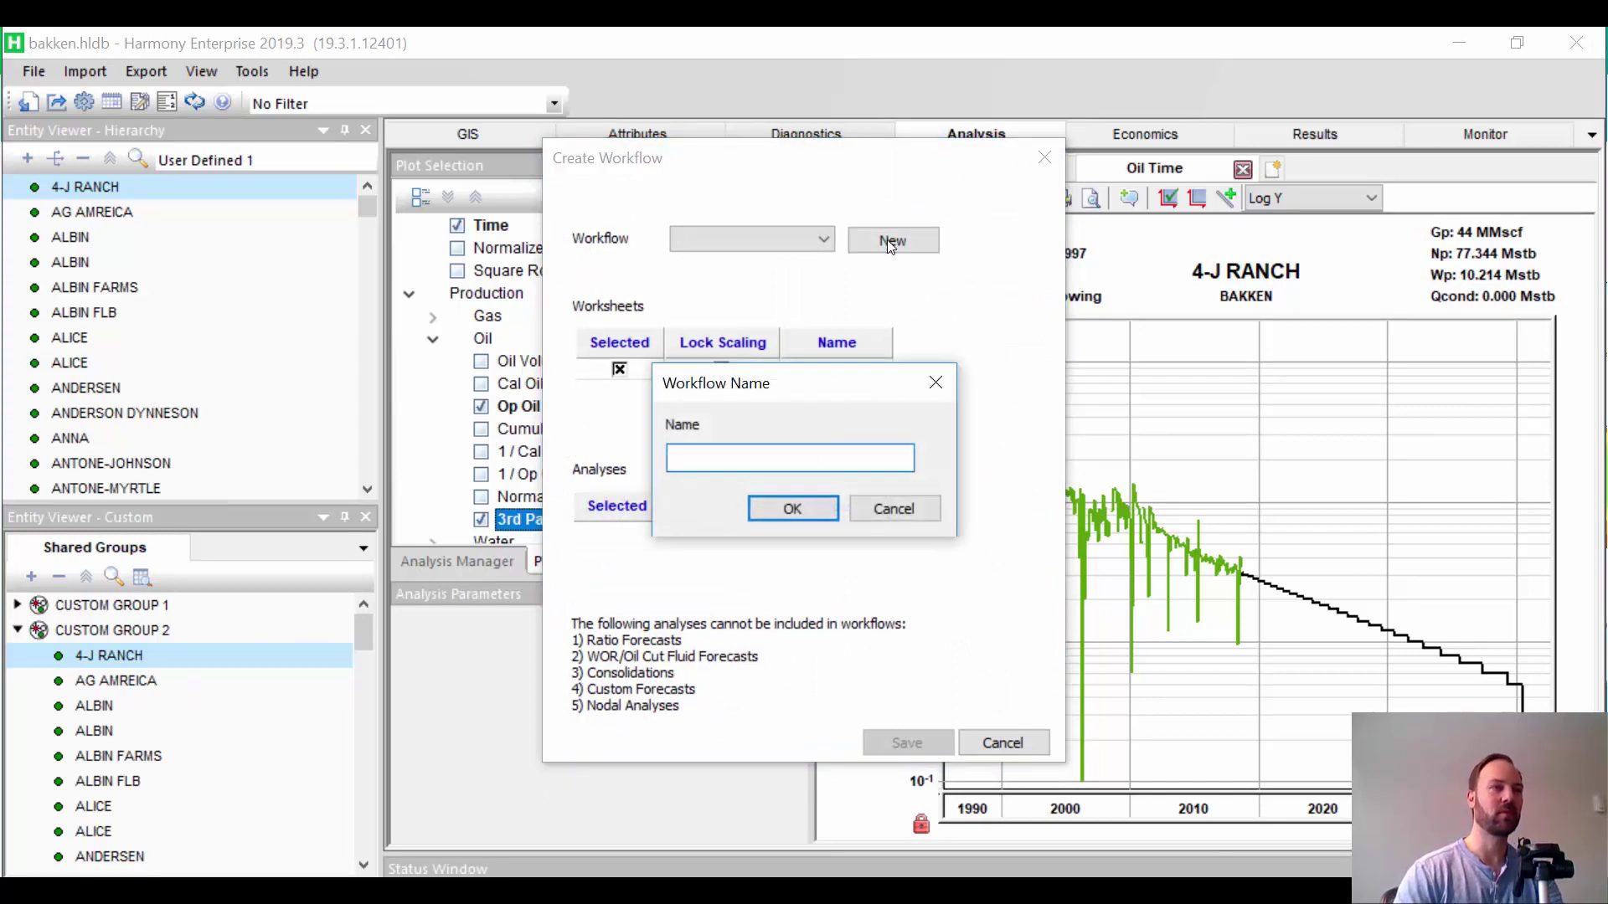
text(Oil)
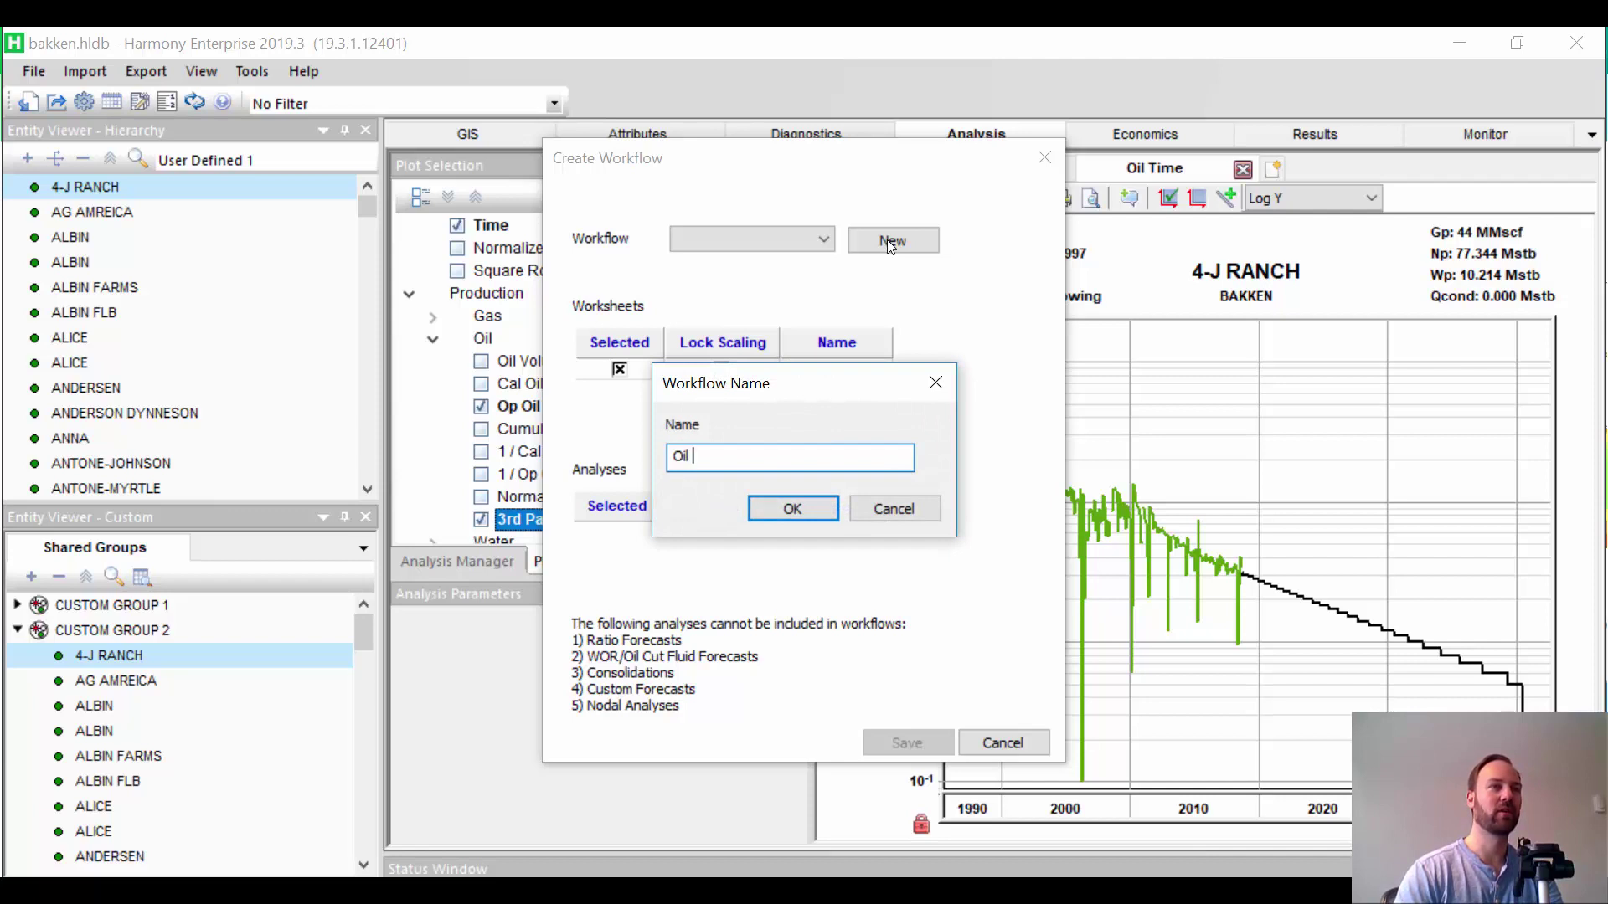
text( View)
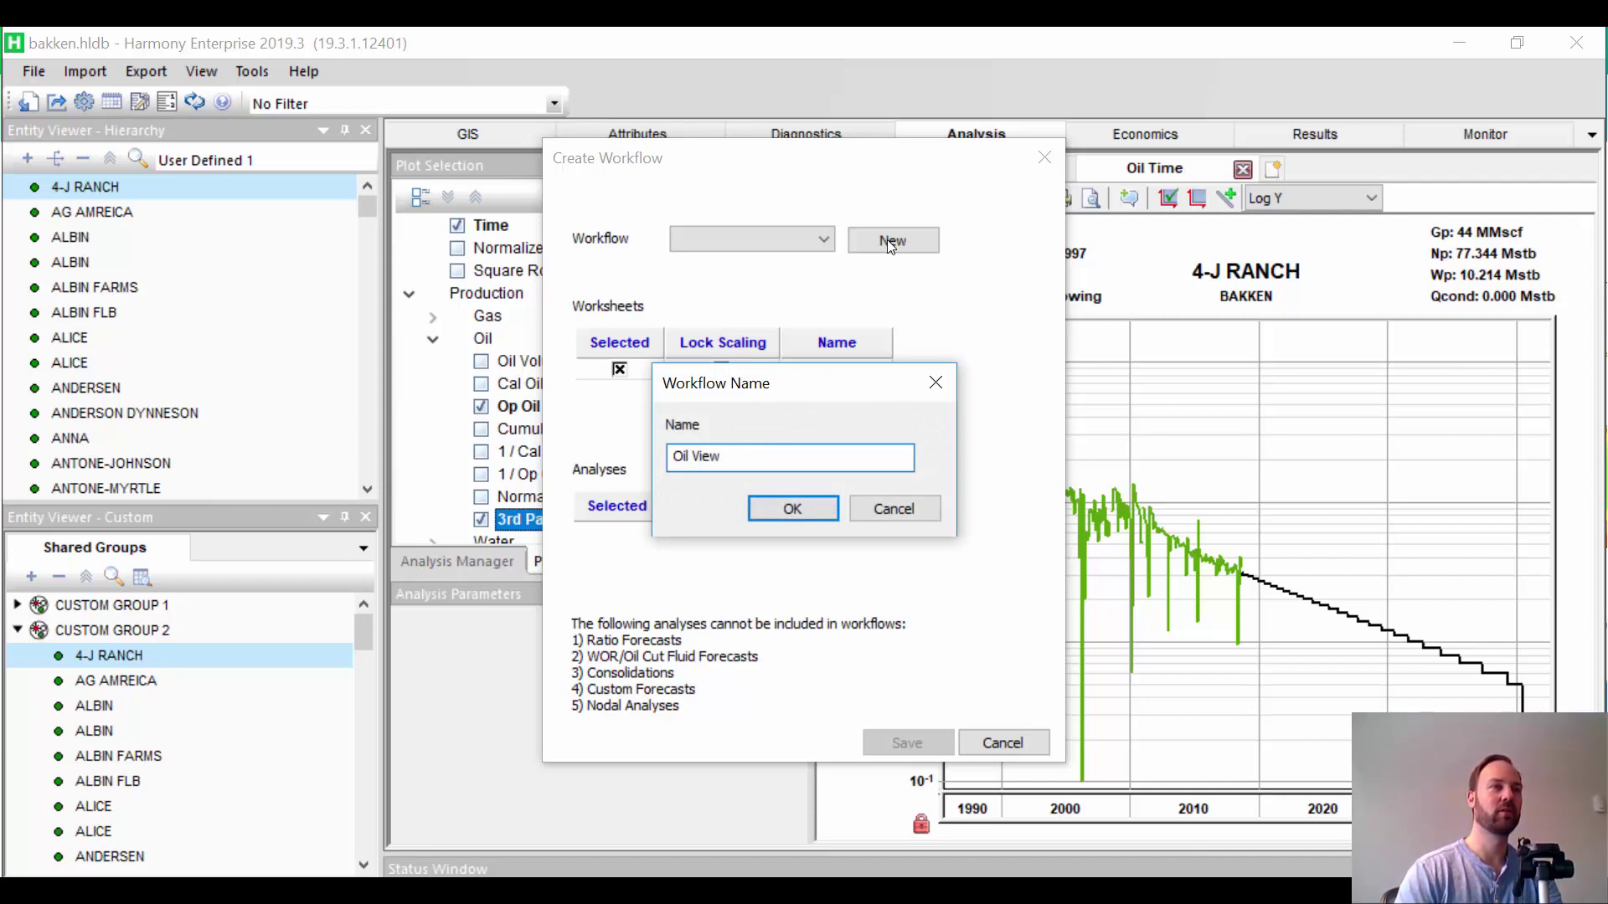
text( with 2)
text(rd party)
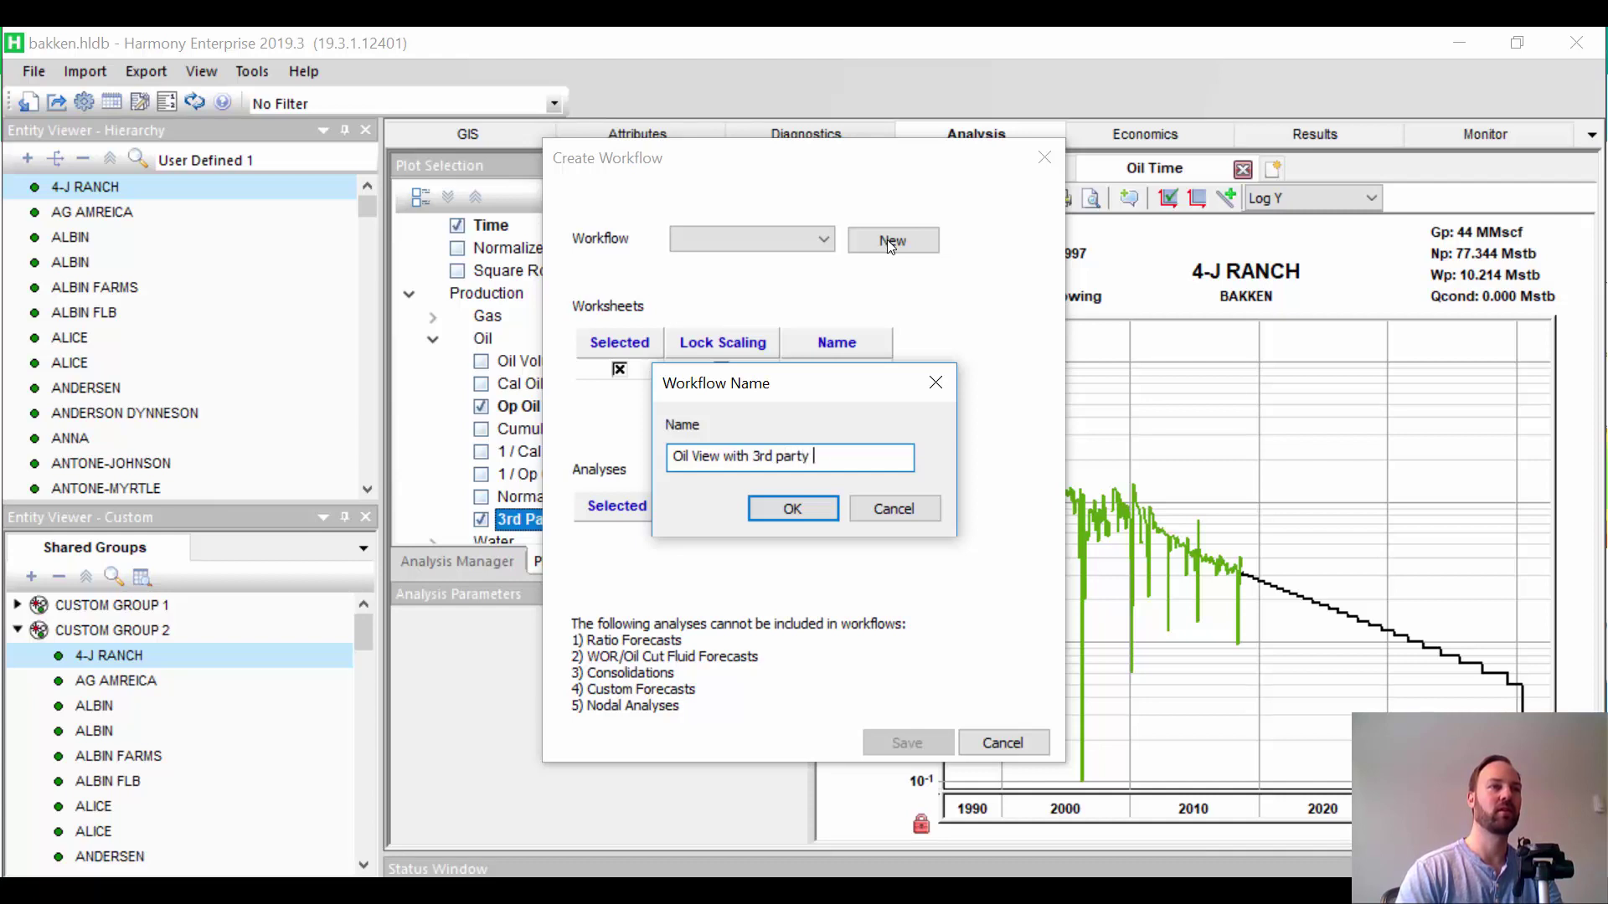
text( forecast)
click(808, 510)
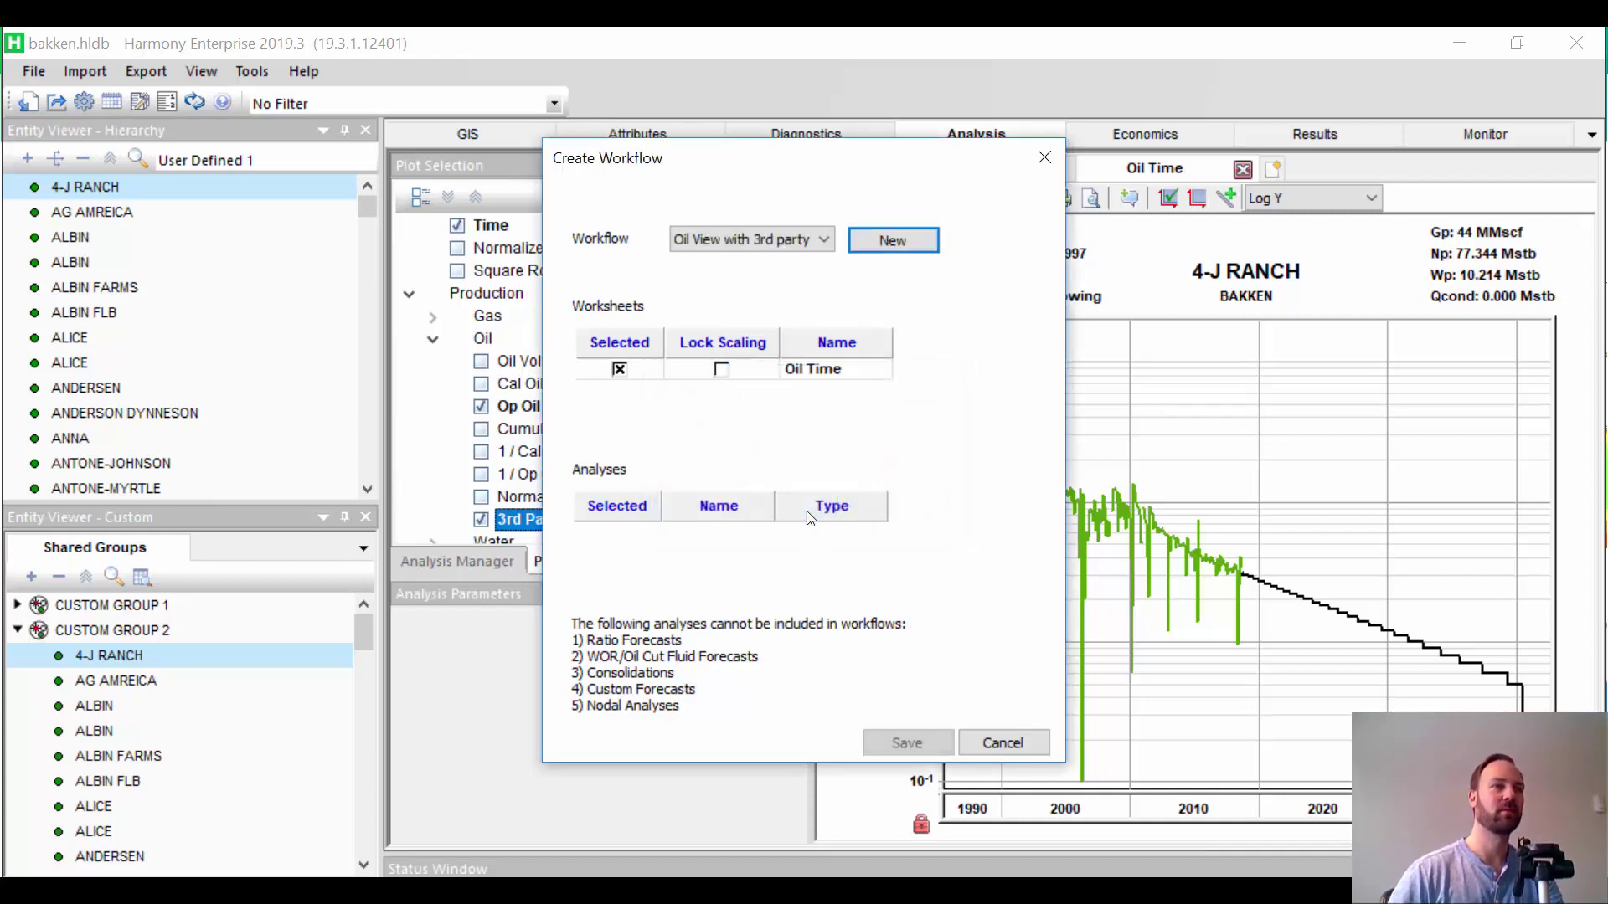
click(913, 741)
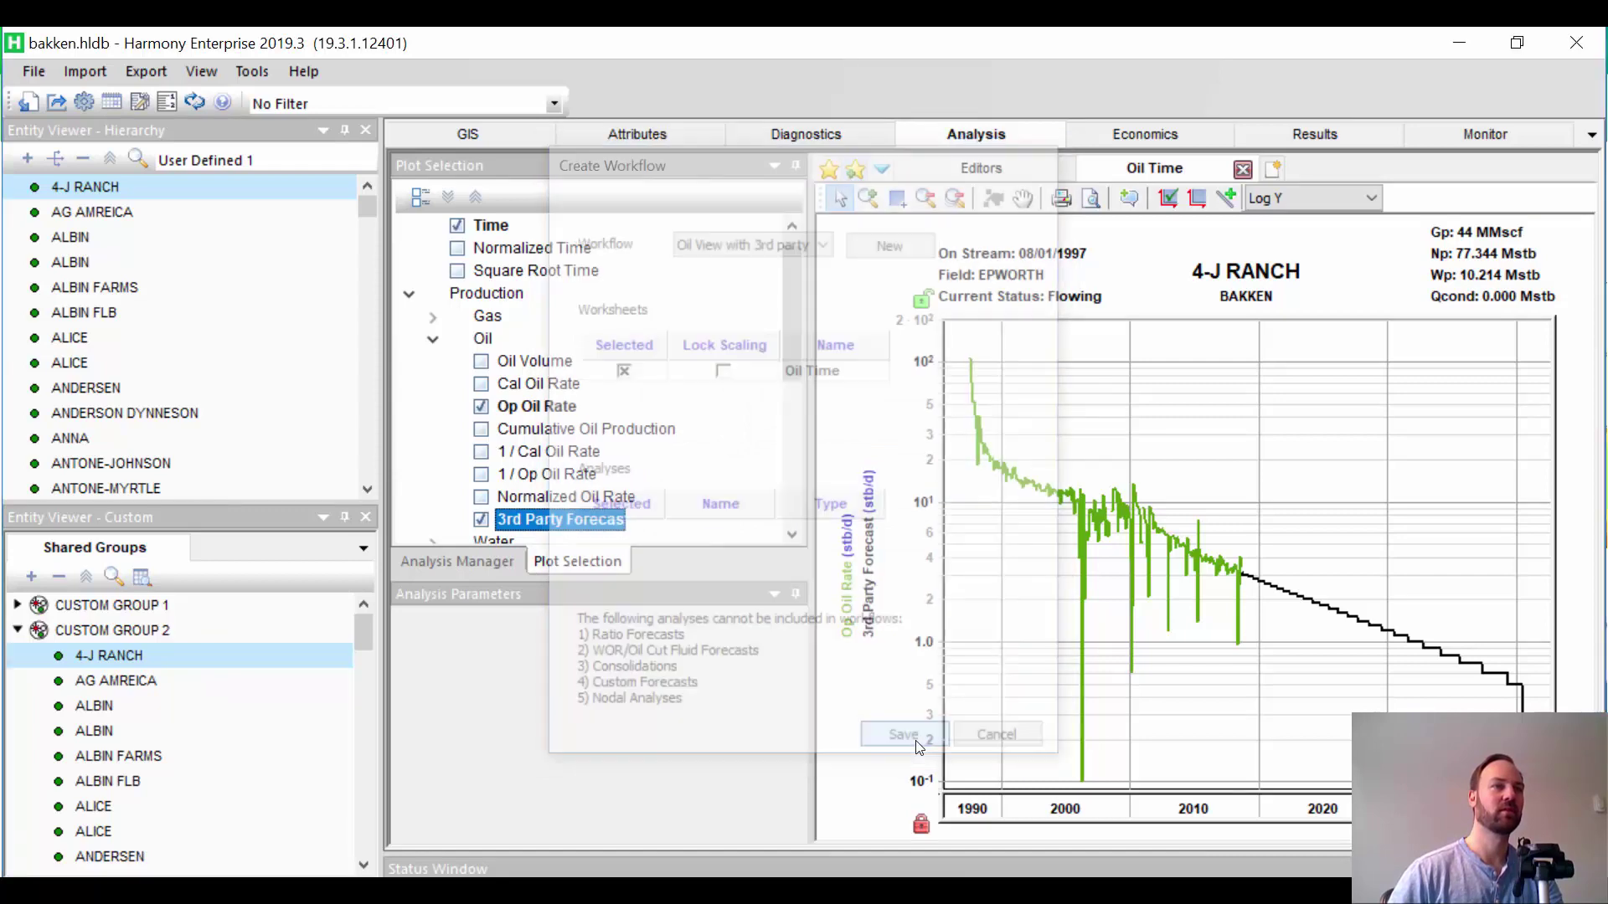
Step: Apply the 'Oil View with 3rd party forecast' workflow to all 69 wells in Custom Group 2
click(199, 686)
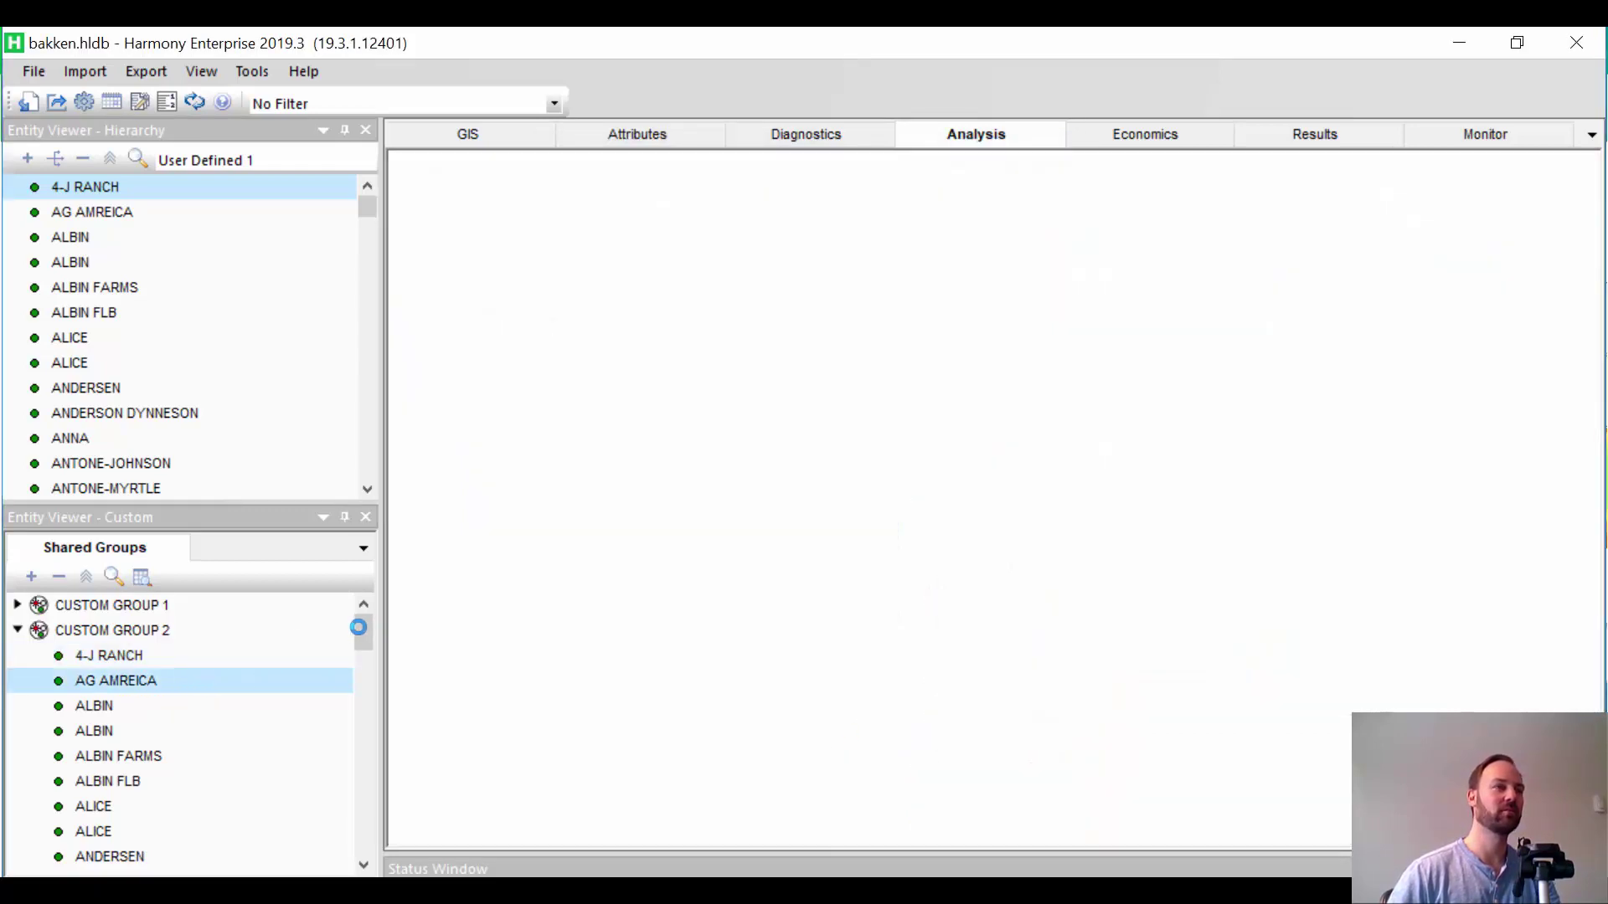
drag(358, 627, 362, 837)
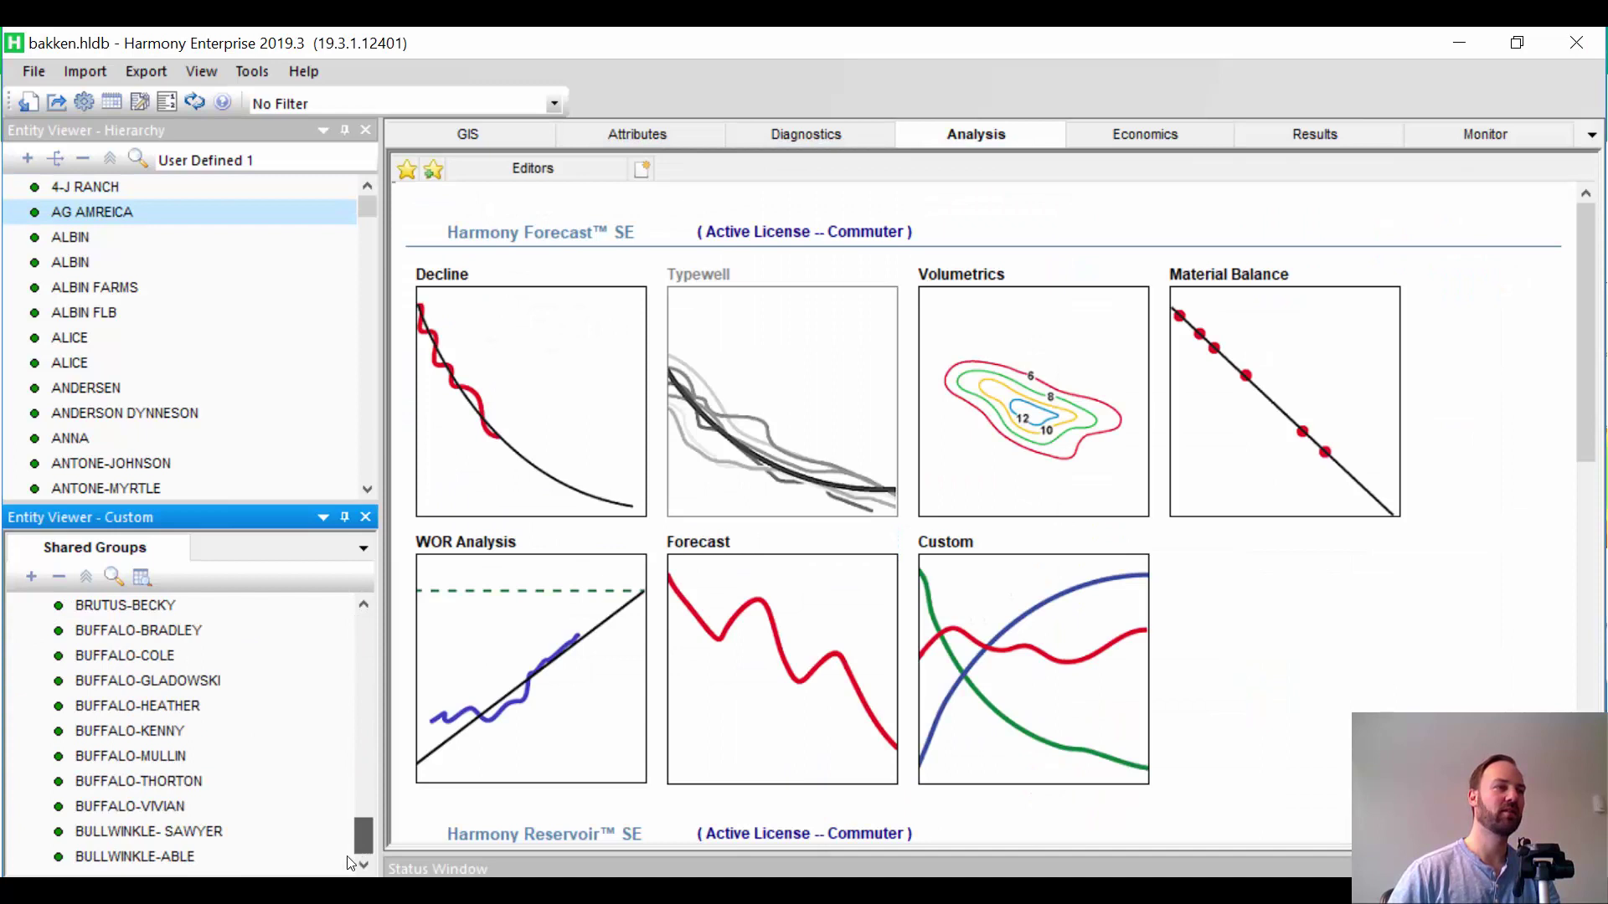
shift+click(178, 859)
right_click(253, 660)
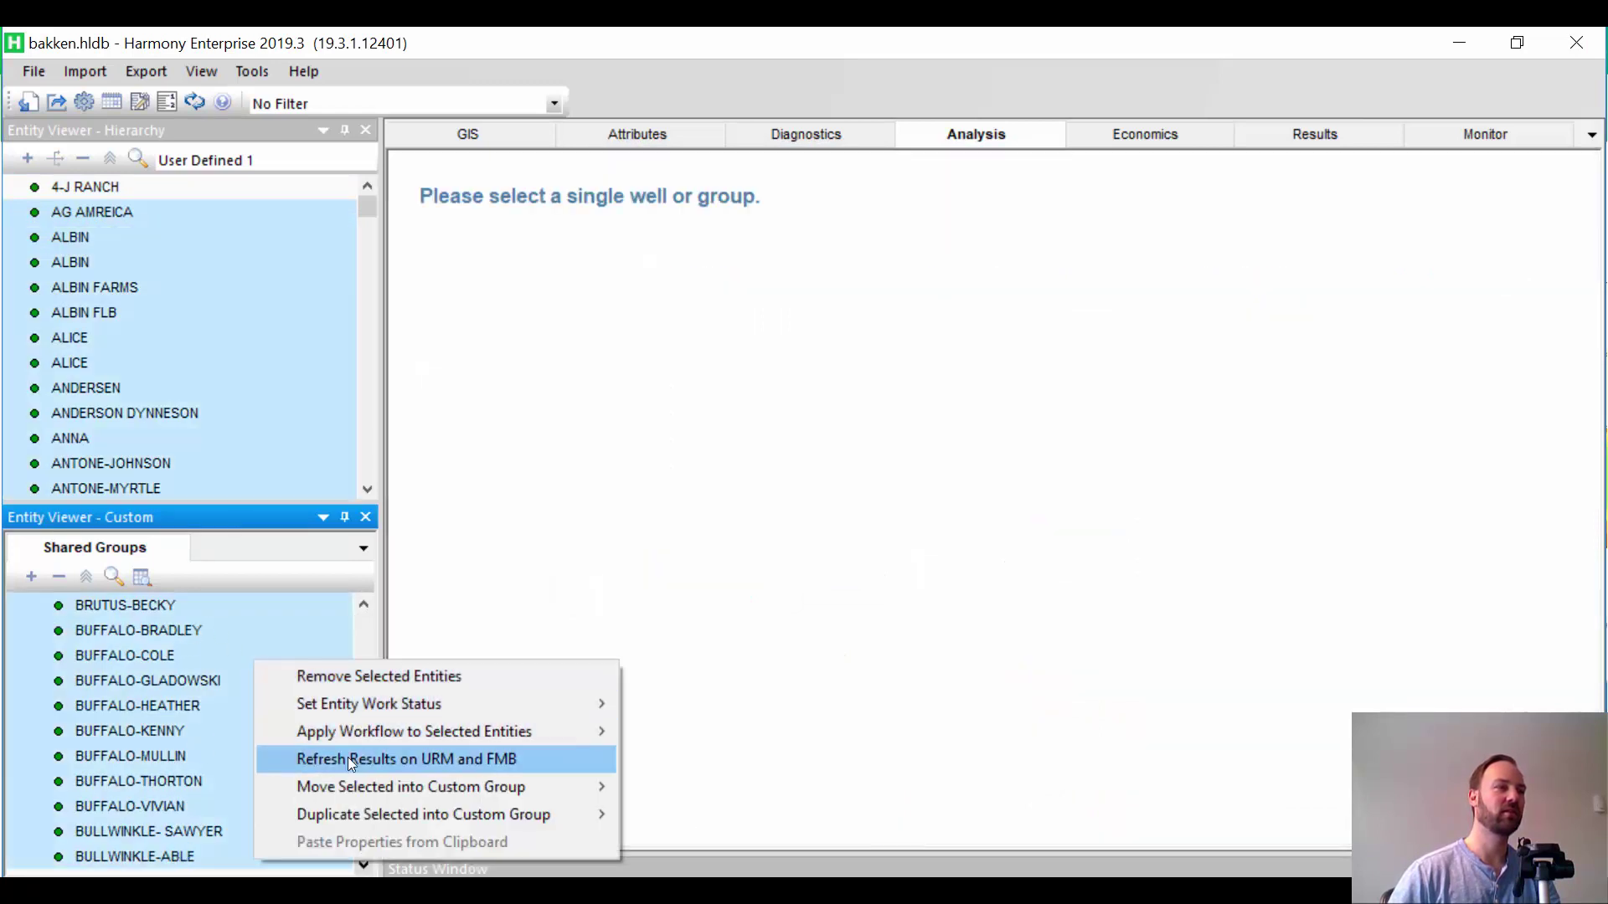
mouse_move(369, 729)
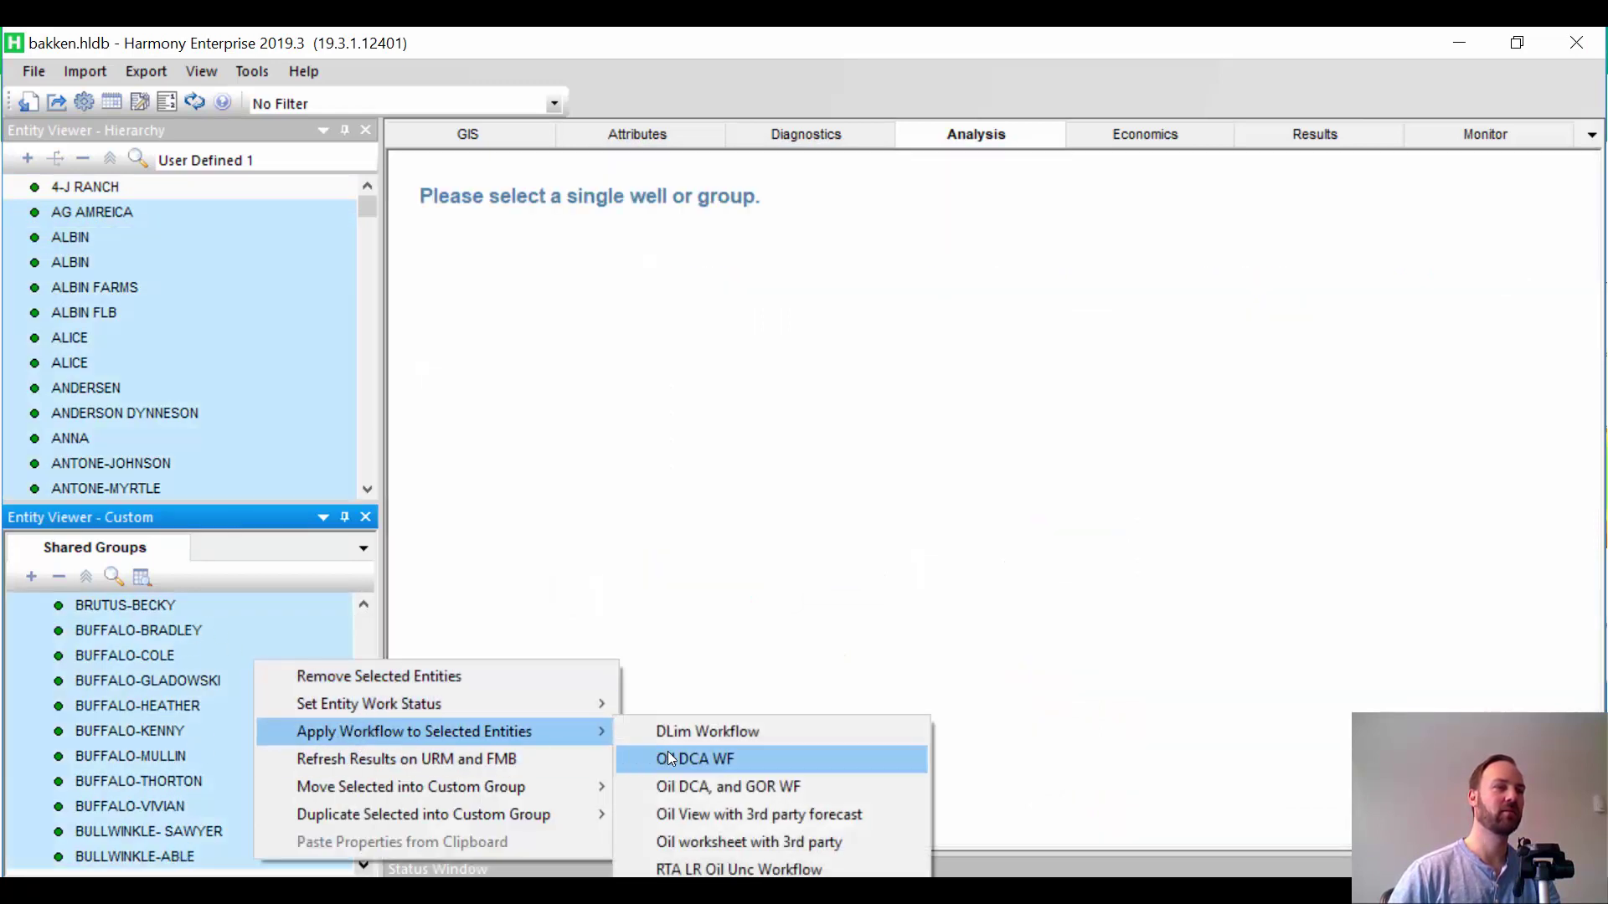
click(689, 816)
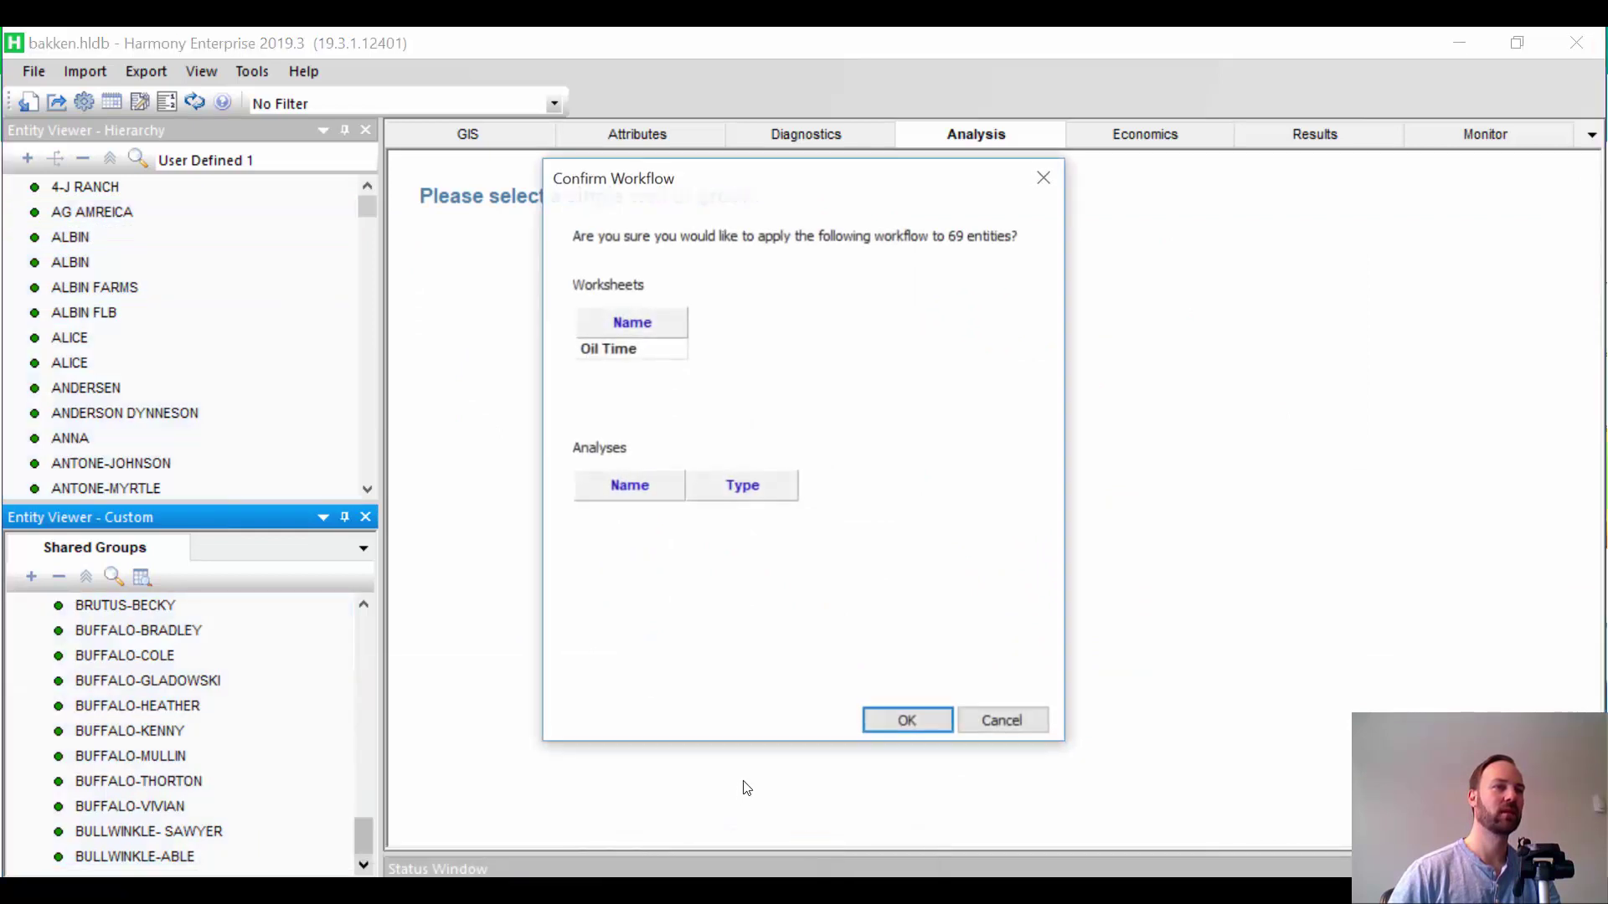
click(889, 721)
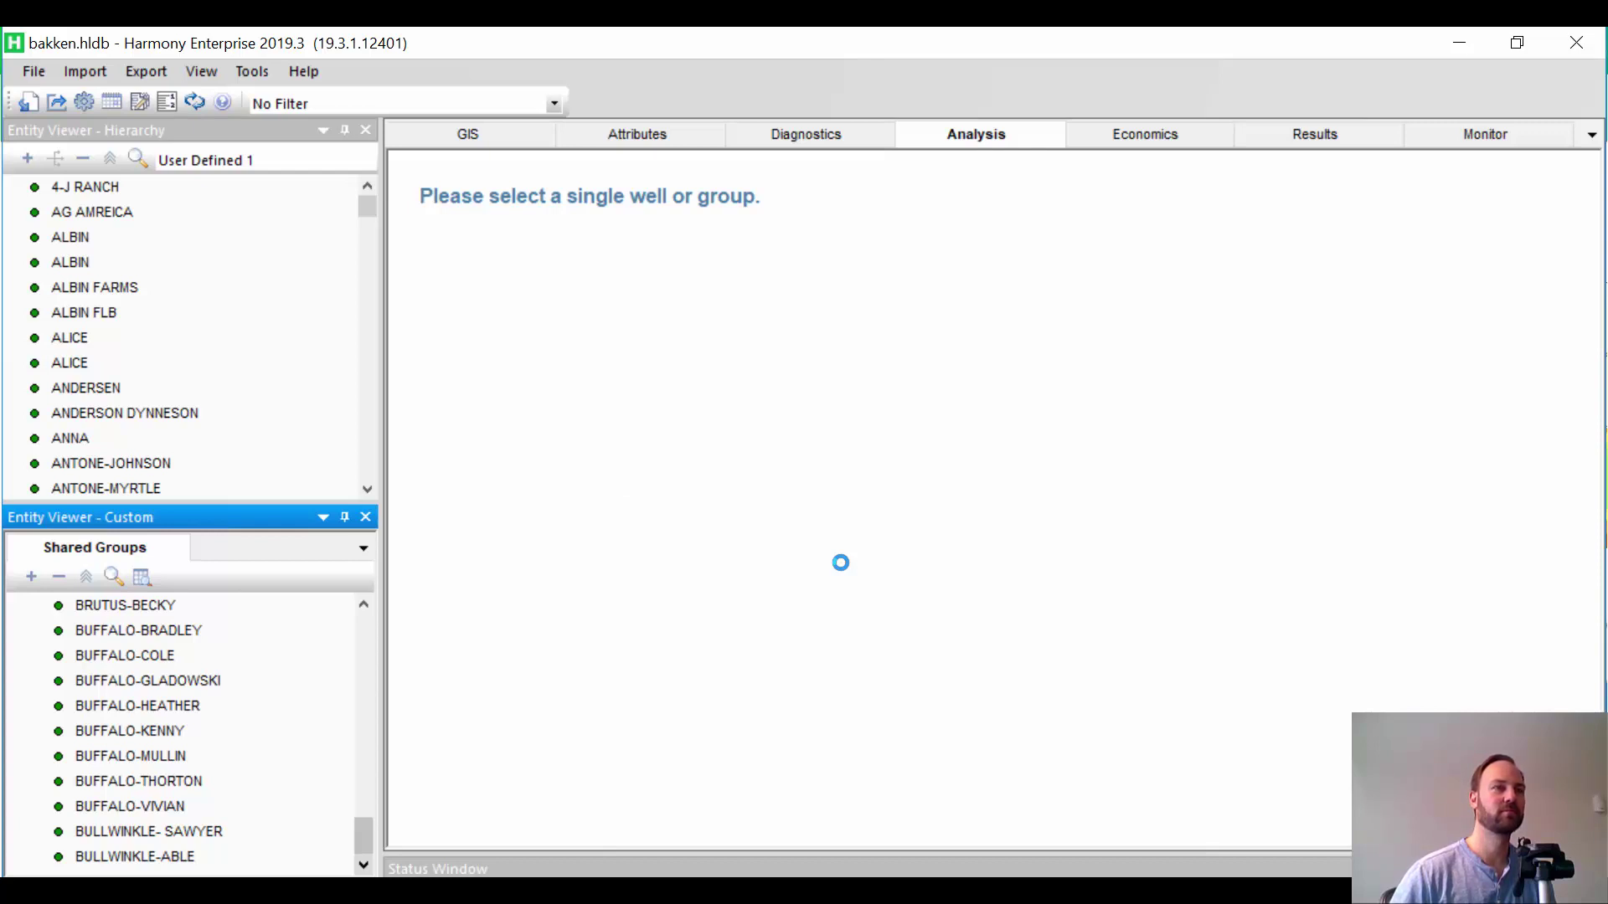
Step: Review the Oil Time plots with 3rd party forecast for BUFFALO-MULLIN, BUFFALO-HEATHER and 4-J RANCH
click(988, 530)
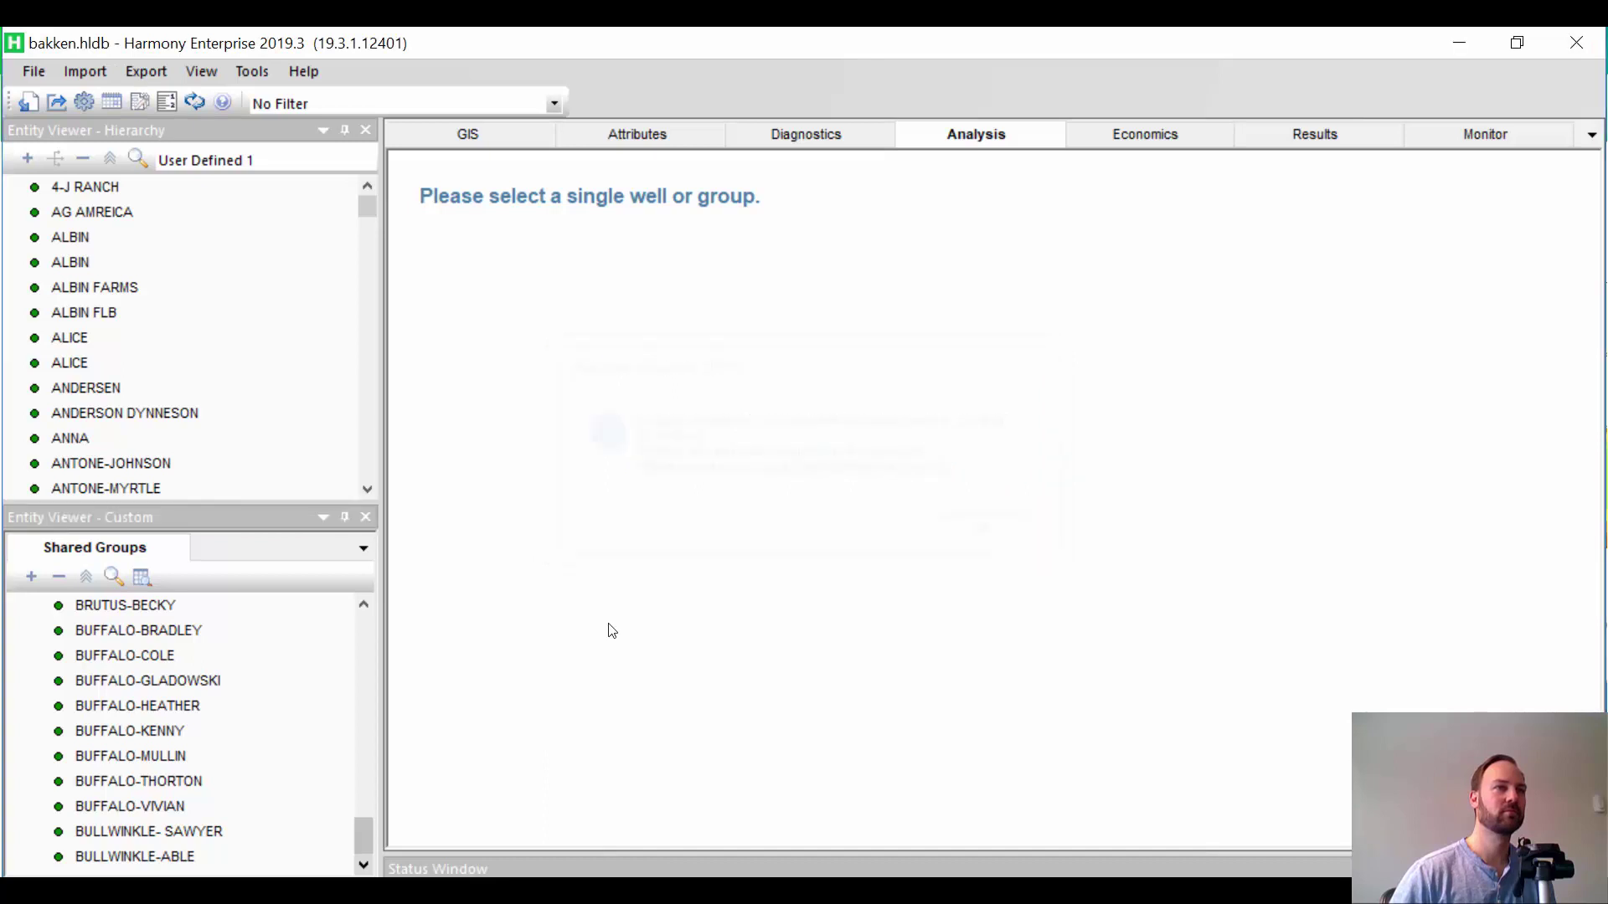
click(201, 754)
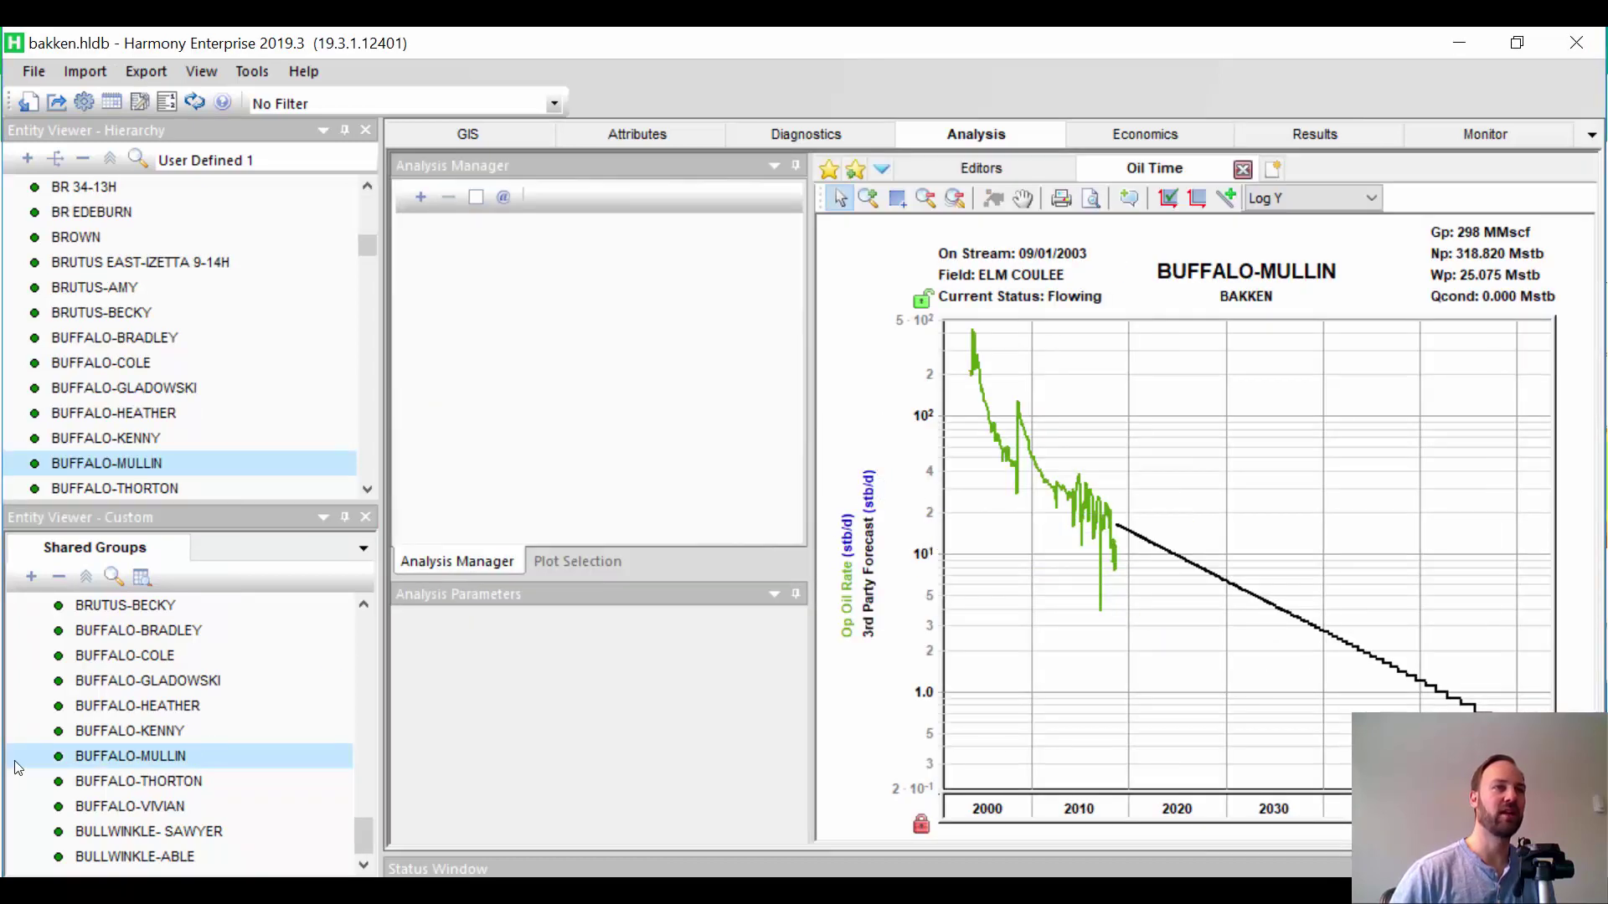
click(167, 705)
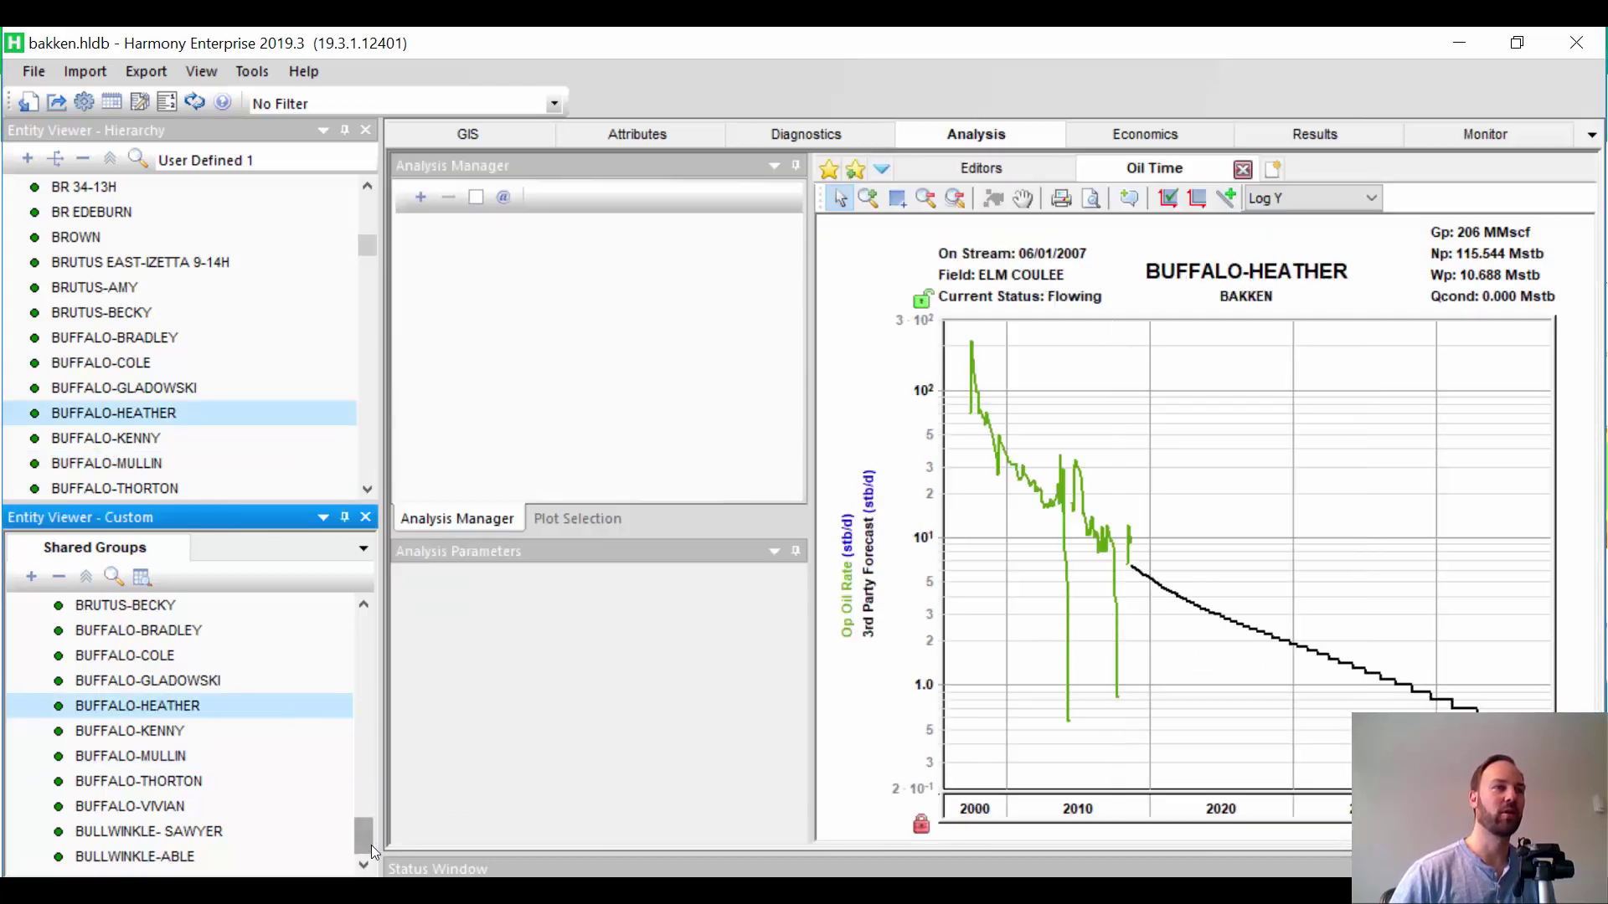
drag(366, 843, 368, 616)
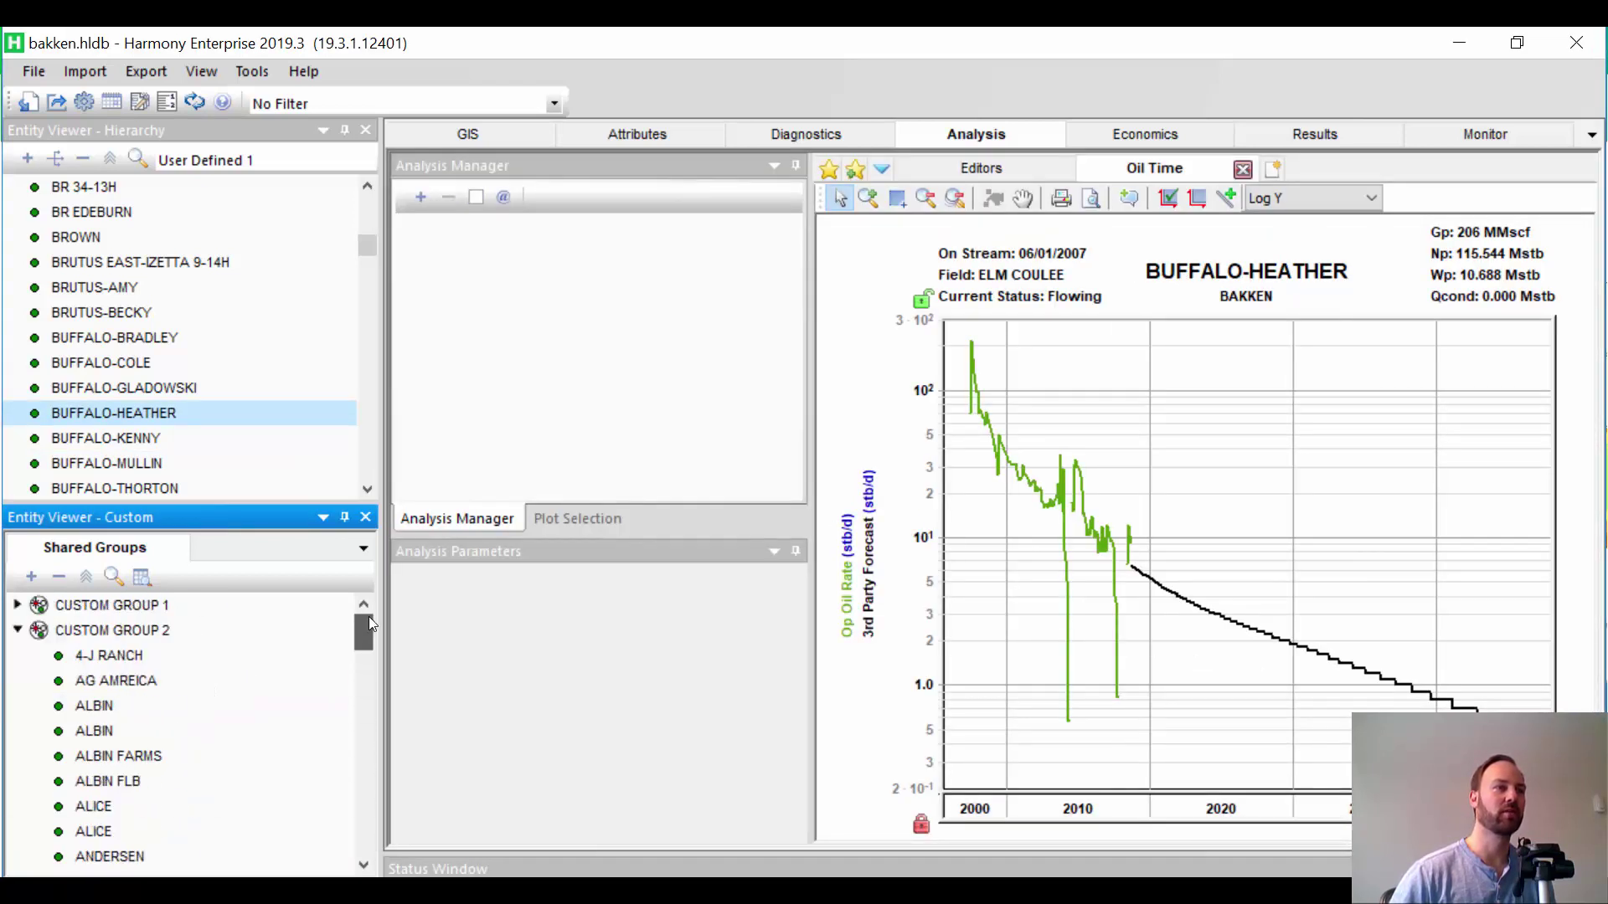
click(129, 656)
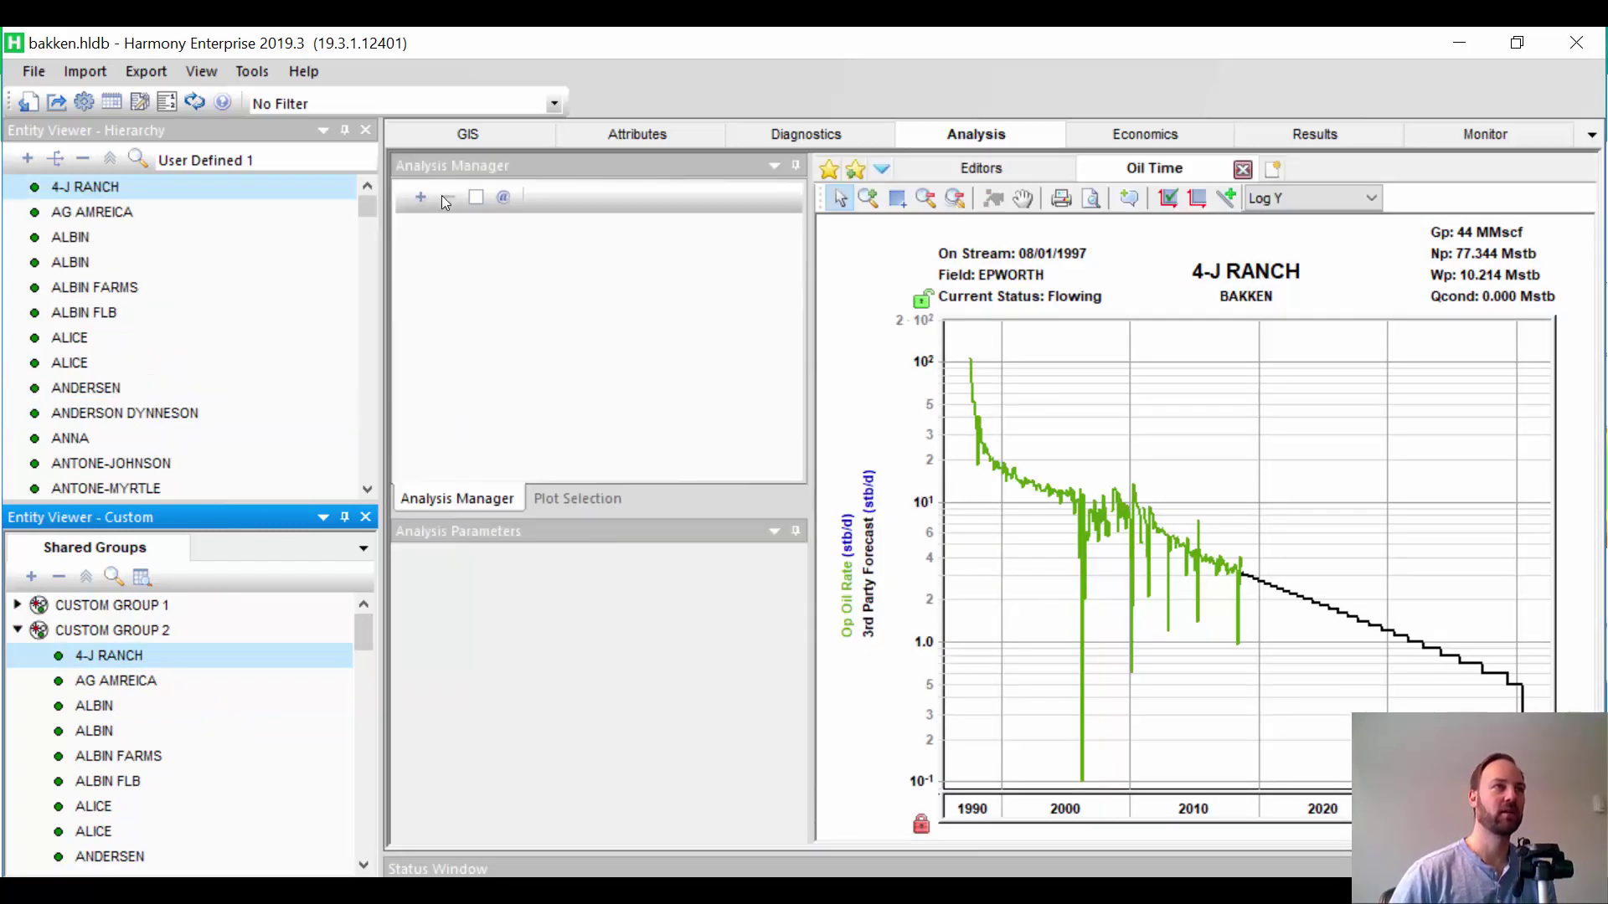
Step: Check the Analysis > Decline default settings in the program Options
click(84, 101)
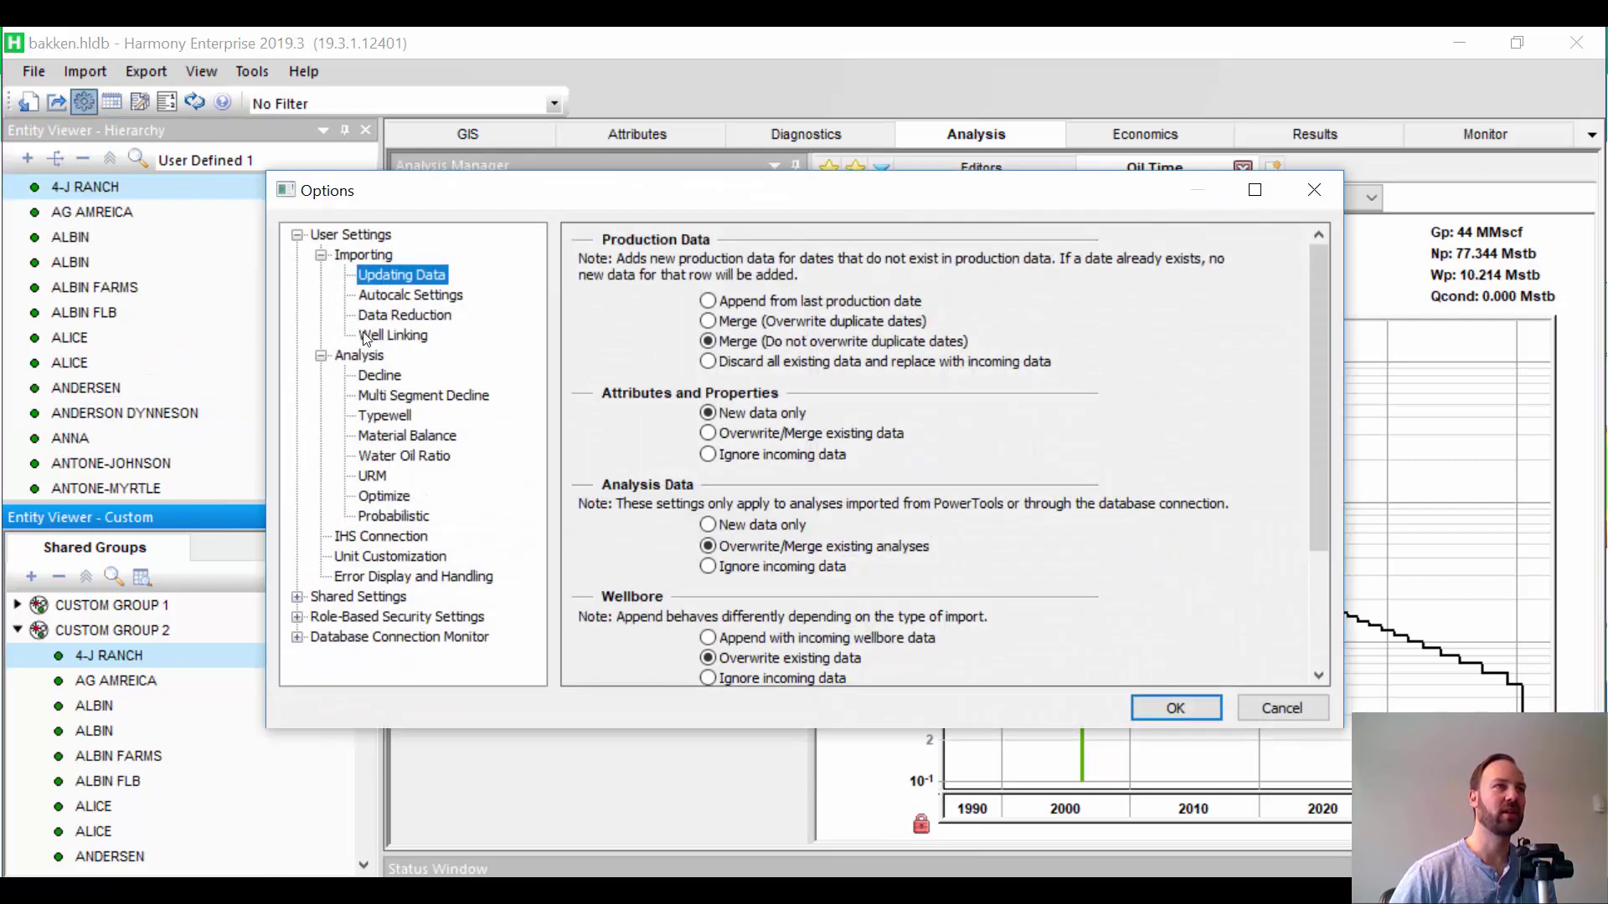
click(379, 376)
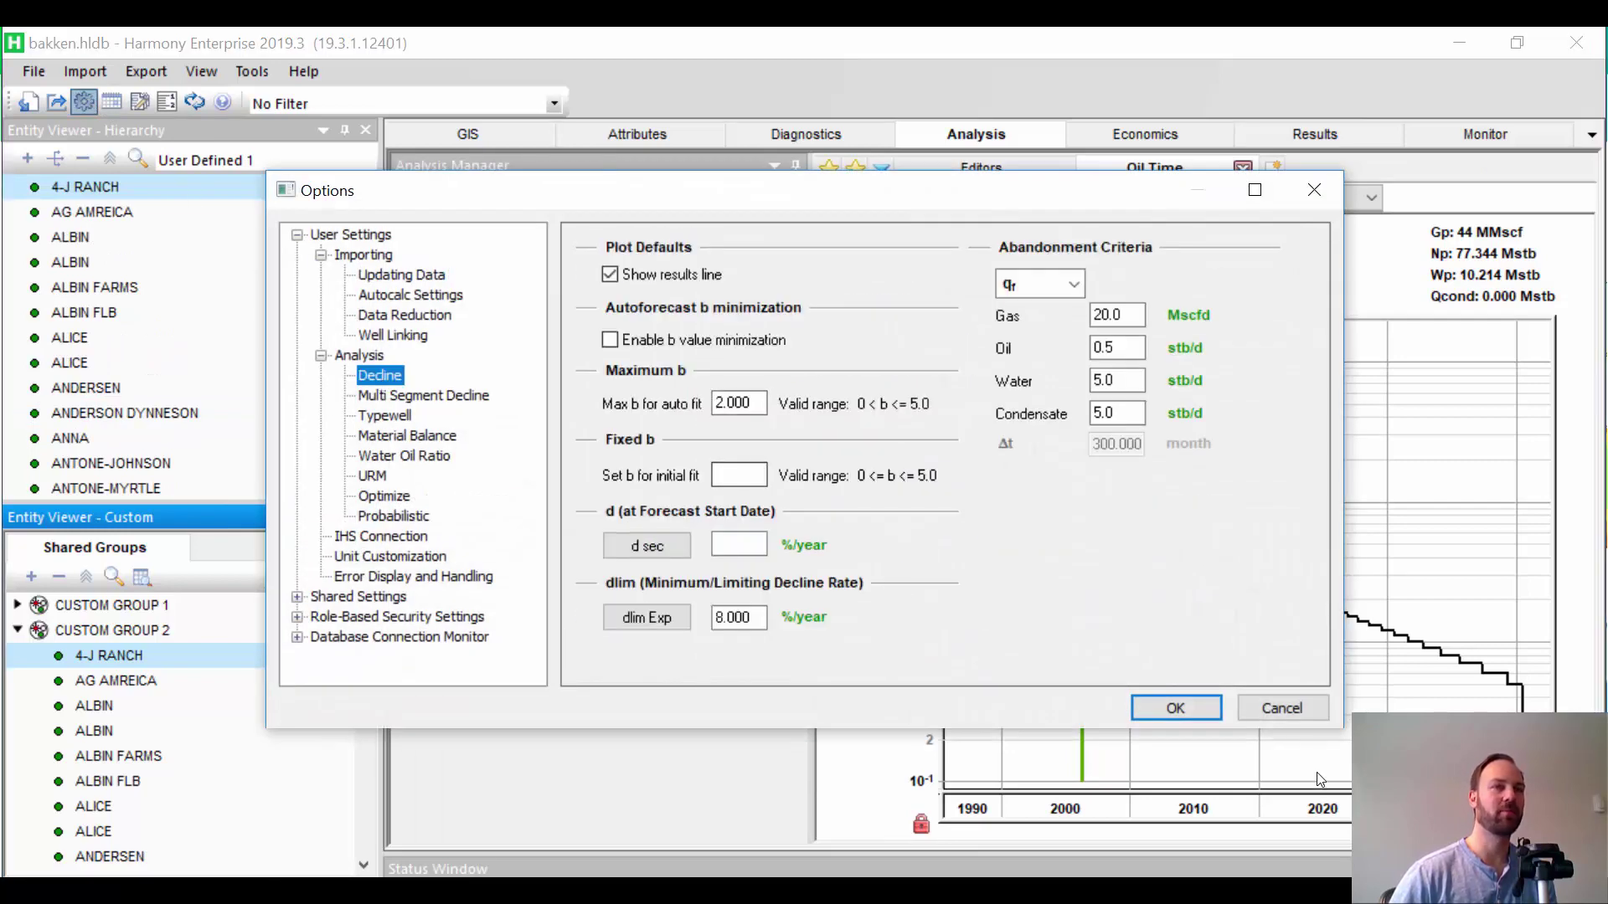
click(1273, 706)
Step: Add an Oil - Decline analysis to 4-J RANCH, giving b 0.156 and EUR 77.344 Mstb
click(418, 198)
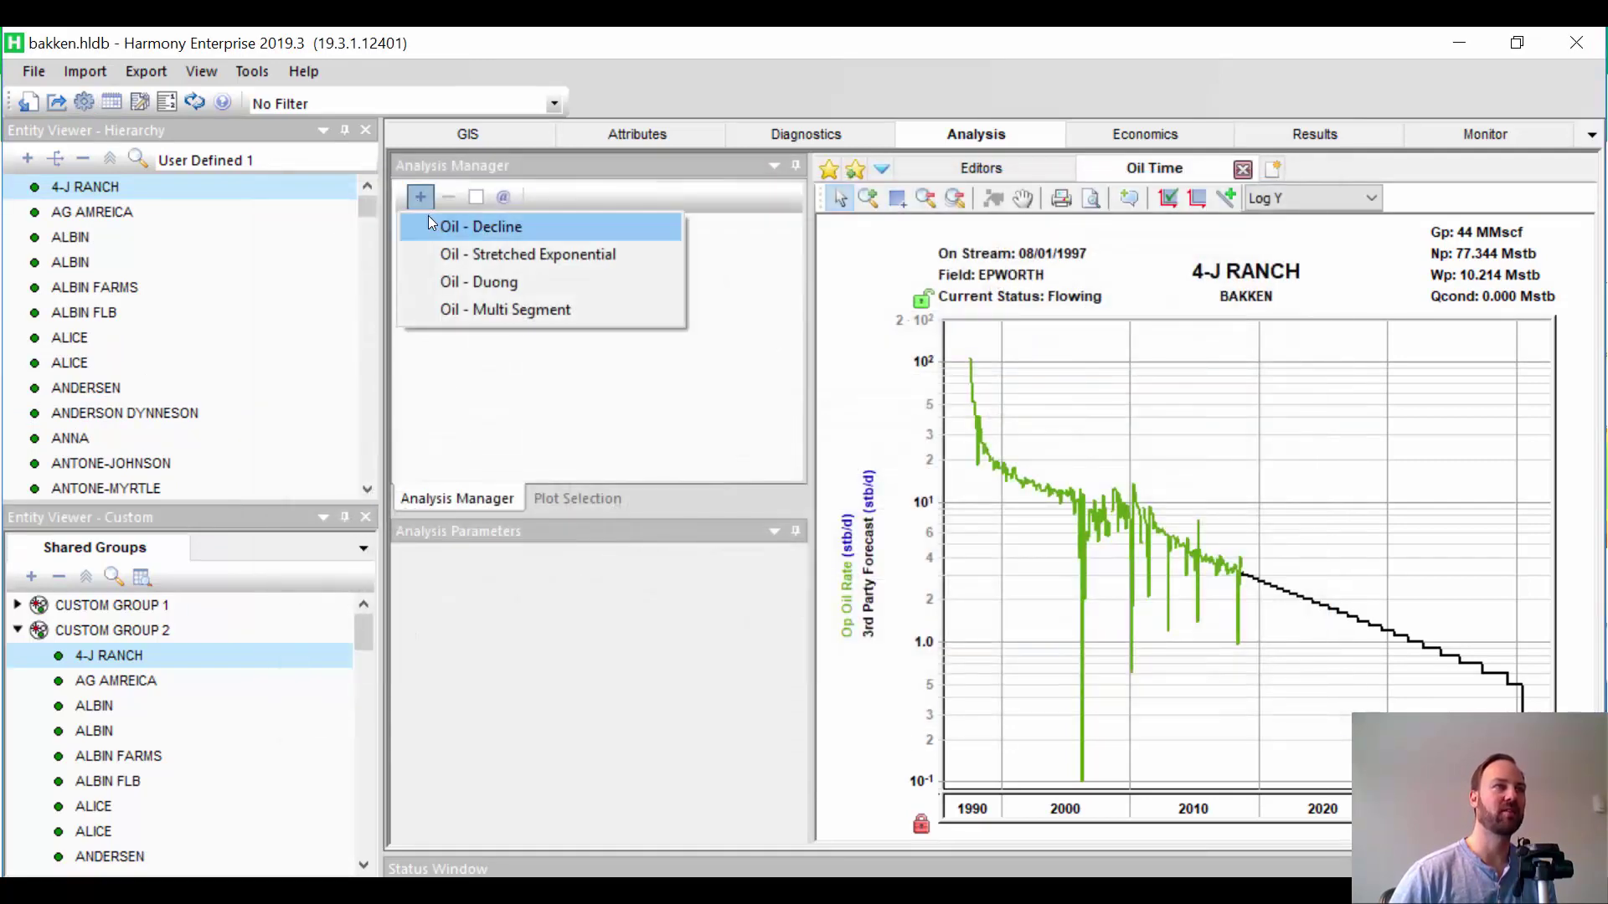
click(431, 221)
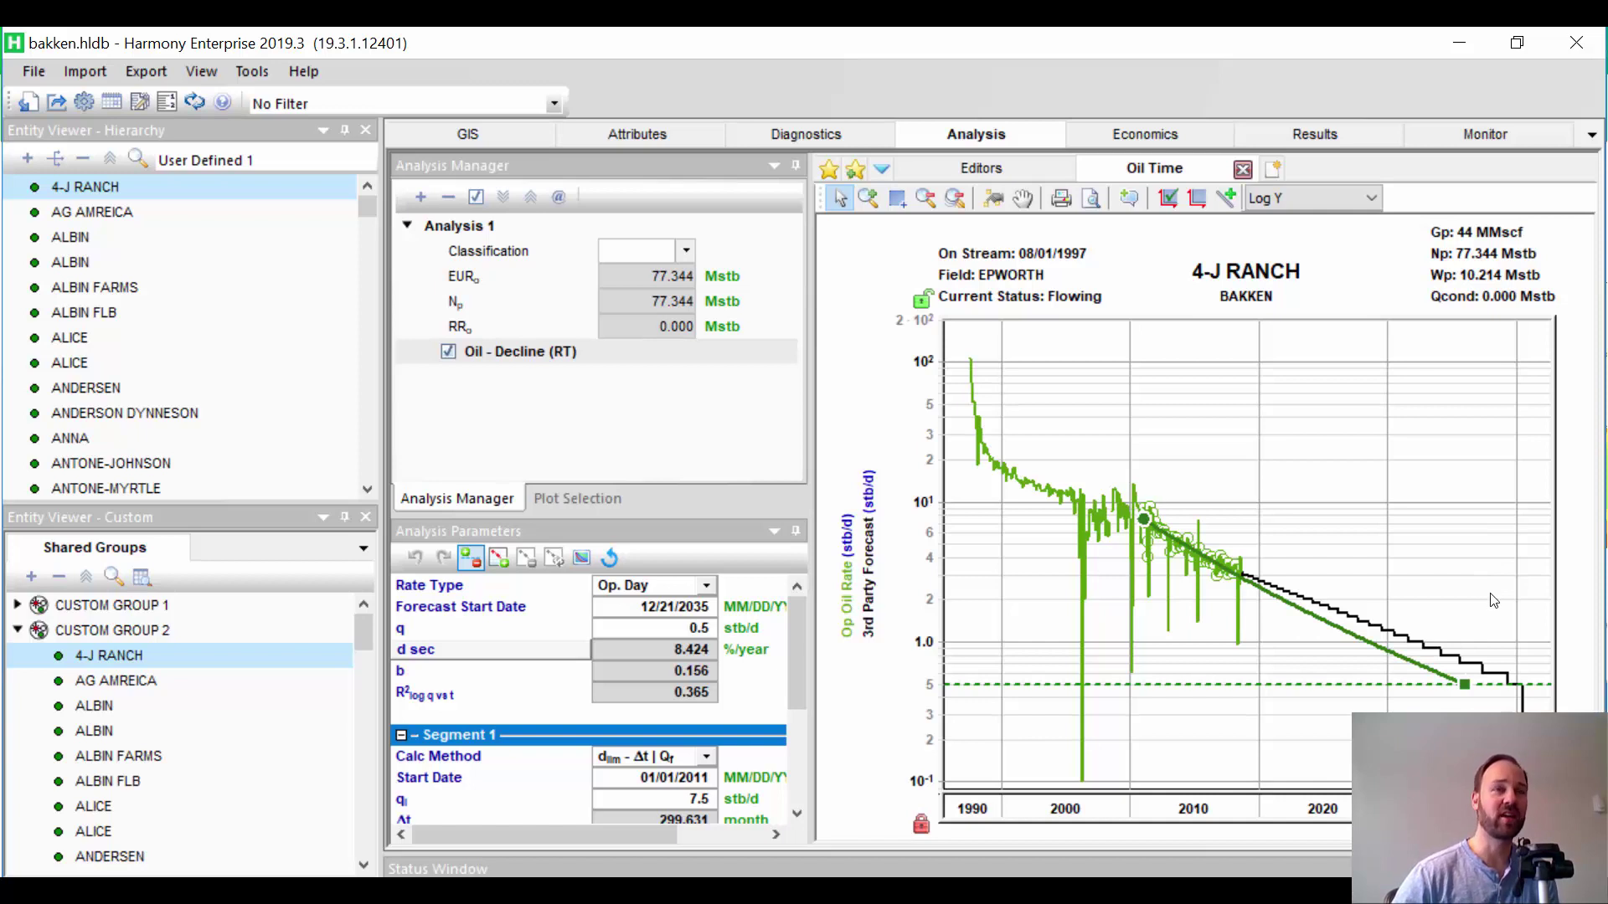
click(441, 442)
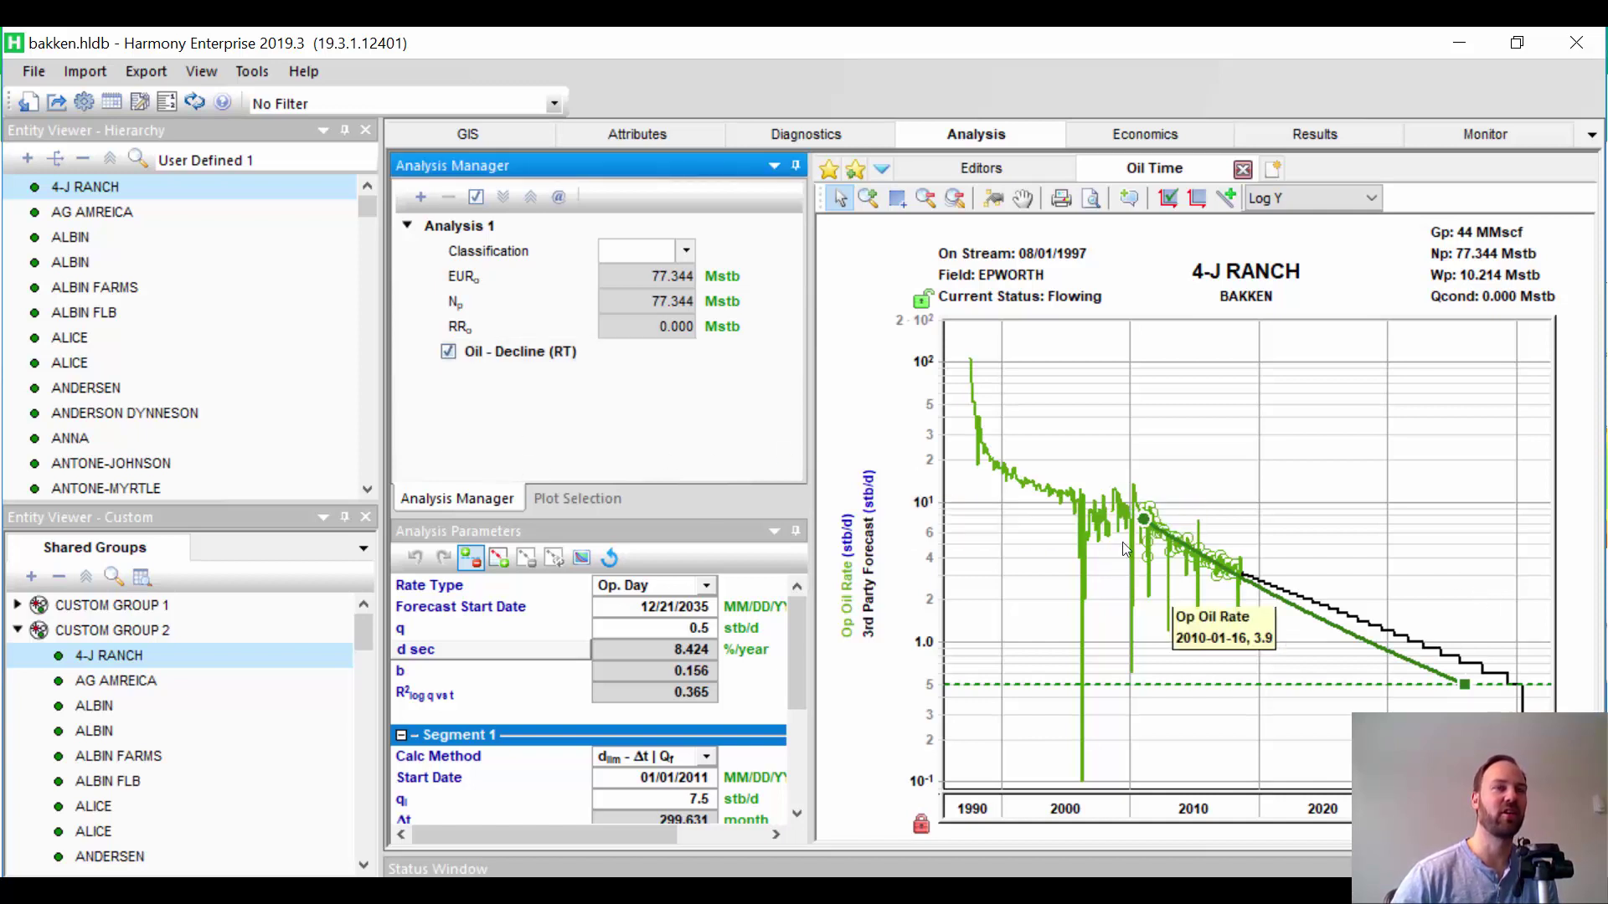
click(1120, 540)
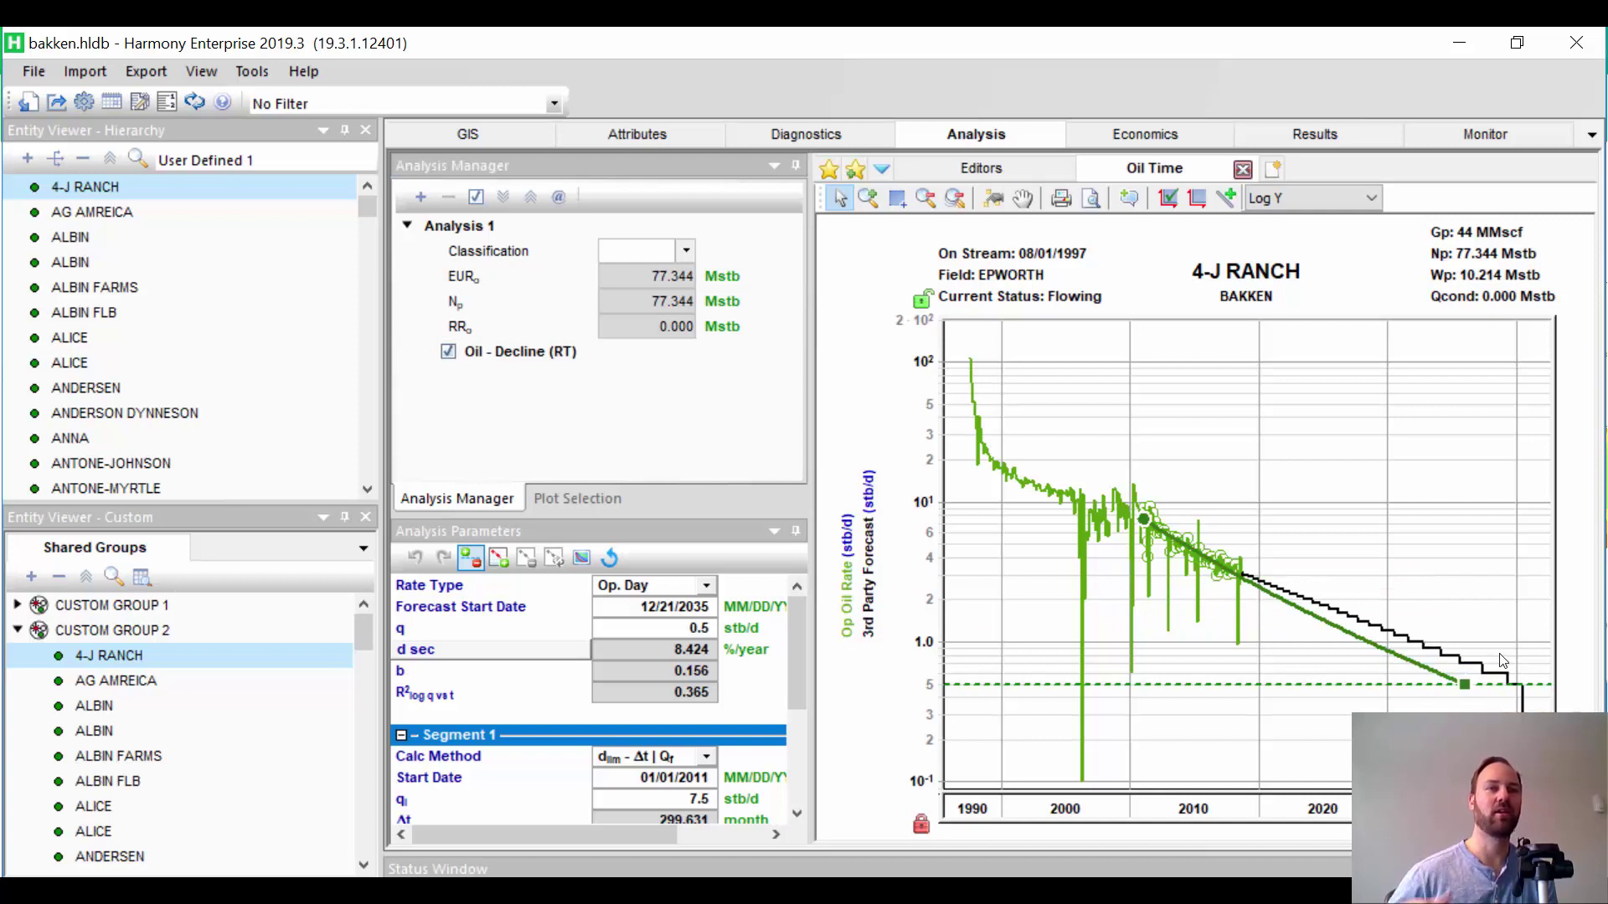